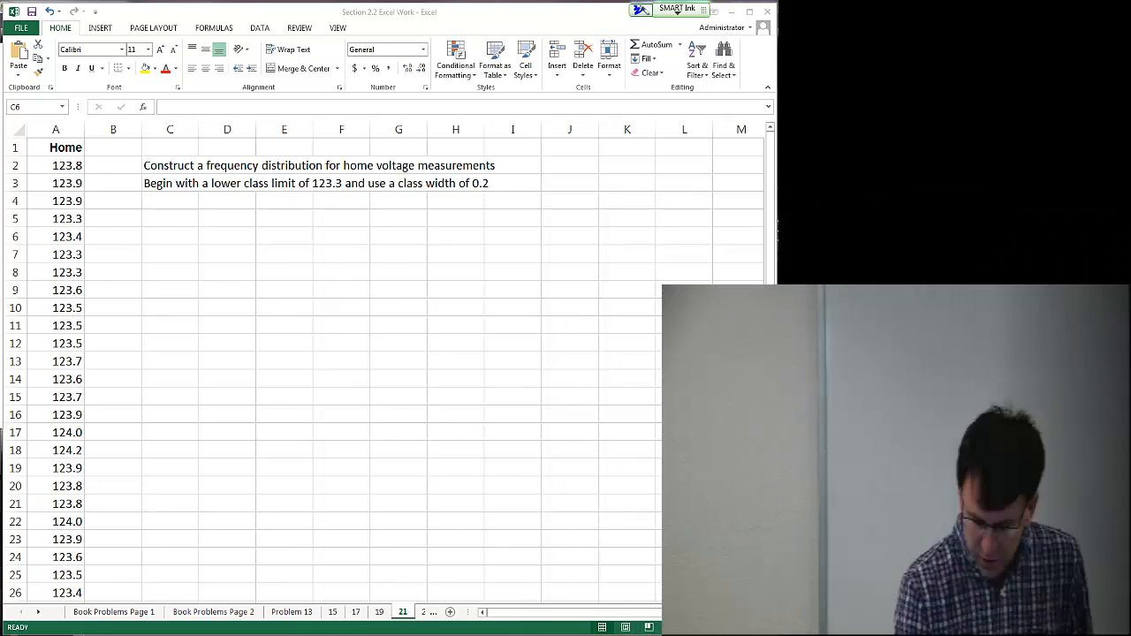
Step: Draw an ink number line with arrowheads across rows 6–9 and tick marks labelled 123.3, 123.4 and 123.5
{"action": "left_click_drag", "start_coordinate": [159, 244], "coordinate": [688, 240]}
{"action": "left_click_drag", "start_coordinate": [146, 230], "coordinate": [153, 253]}
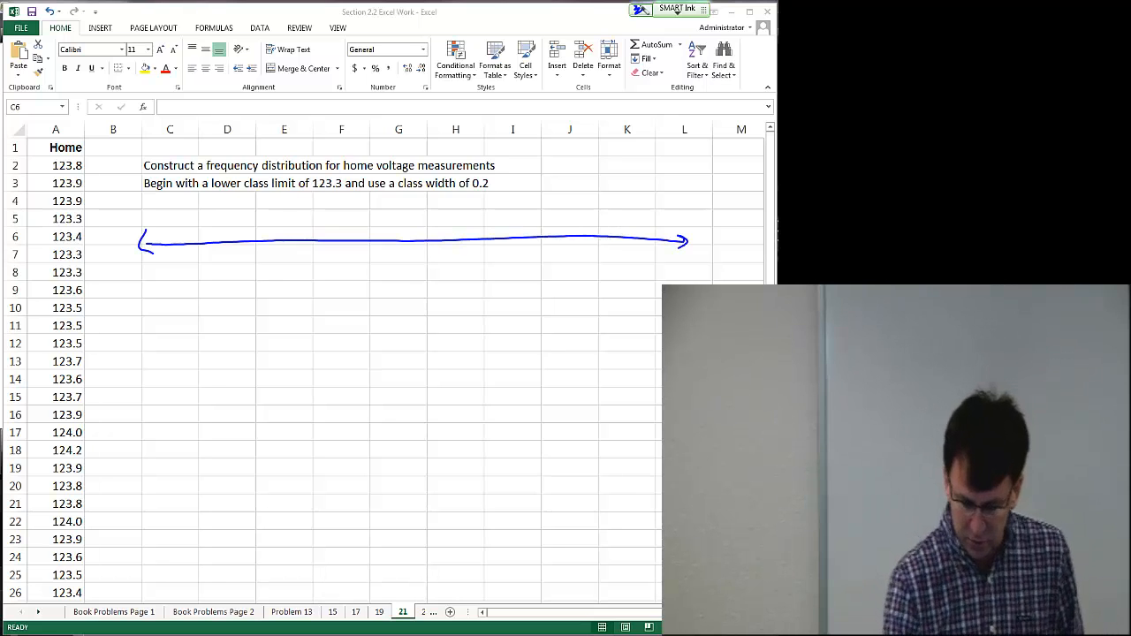
{"action": "mouse_move", "coordinate": [229, 234]}
{"action": "left_mouse_down"}
{"action": "mouse_move", "coordinate": [203, 286]}
{"action": "mouse_move", "coordinate": [242, 288]}
{"action": "left_mouse_up"}
{"action": "mouse_move", "coordinate": [290, 234]}
{"action": "left_mouse_down"}
{"action": "mouse_move", "coordinate": [278, 288]}
{"action": "mouse_move", "coordinate": [315, 292]}
{"action": "left_mouse_up"}
{"action": "mouse_move", "coordinate": [347, 233]}
{"action": "left_mouse_down"}
{"action": "mouse_move", "coordinate": [335, 288]}
{"action": "mouse_move", "coordinate": [348, 289]}
{"action": "left_mouse_up"}
{"action": "left_click_drag", "start_coordinate": [350, 278], "coordinate": [361, 290]}
{"action": "left_click", "coordinate": [363, 284]}
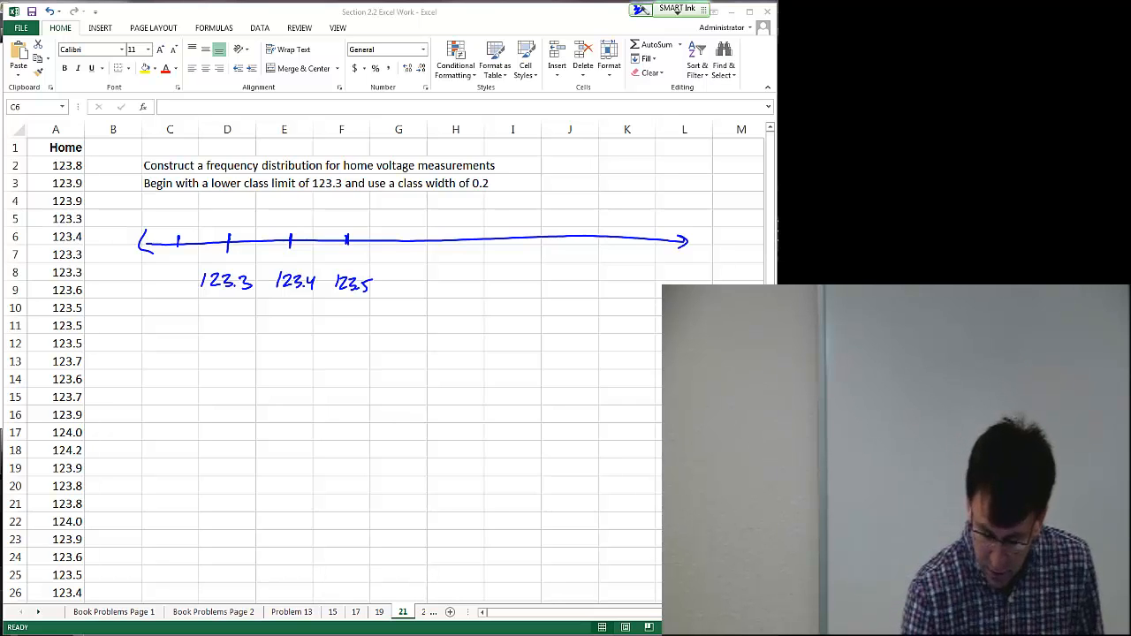
Step: Add ink ticks labelled 123.1 and 123.6 to the number line
{"action": "mouse_move", "coordinate": [152, 277]}
{"action": "left_mouse_down"}
{"action": "mouse_move", "coordinate": [150, 290]}
{"action": "mouse_move", "coordinate": [182, 292]}
{"action": "left_mouse_up"}
{"action": "left_click", "coordinate": [177, 290]}
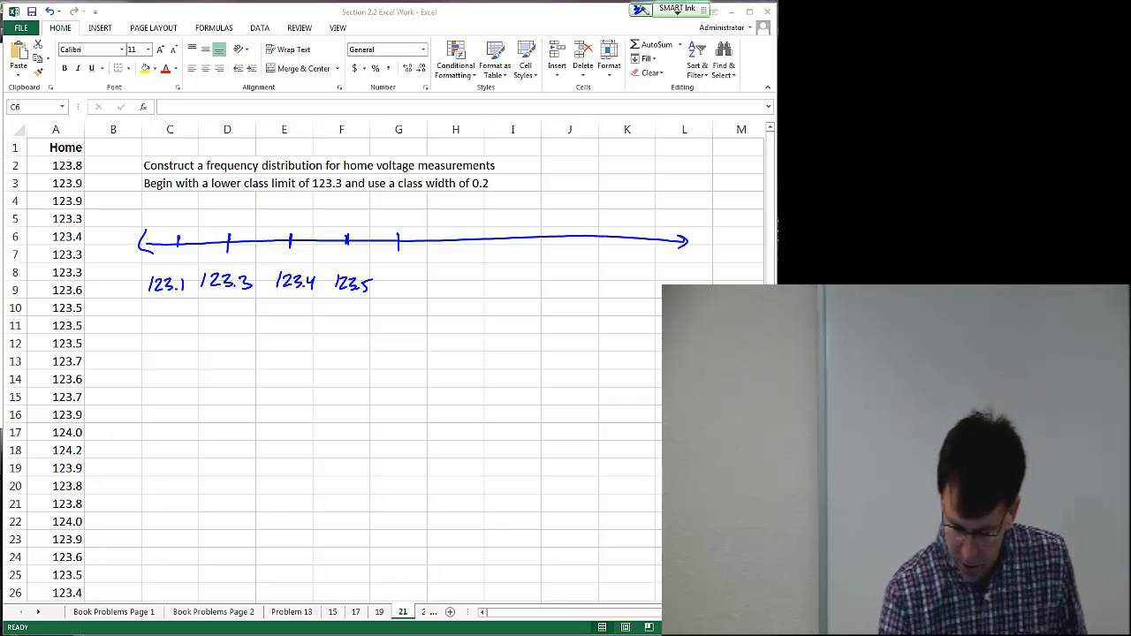
{"action": "mouse_move", "coordinate": [389, 277]}
{"action": "left_mouse_down"}
{"action": "mouse_move", "coordinate": [389, 291]}
{"action": "mouse_move", "coordinate": [405, 292]}
{"action": "left_mouse_up"}
{"action": "left_click_drag", "start_coordinate": [406, 278], "coordinate": [407, 292]}
{"action": "mouse_move", "coordinate": [420, 276]}
{"action": "left_mouse_down"}
{"action": "mouse_move", "coordinate": [417, 289]}
{"action": "mouse_move", "coordinate": [429, 291]}
{"action": "left_mouse_up"}
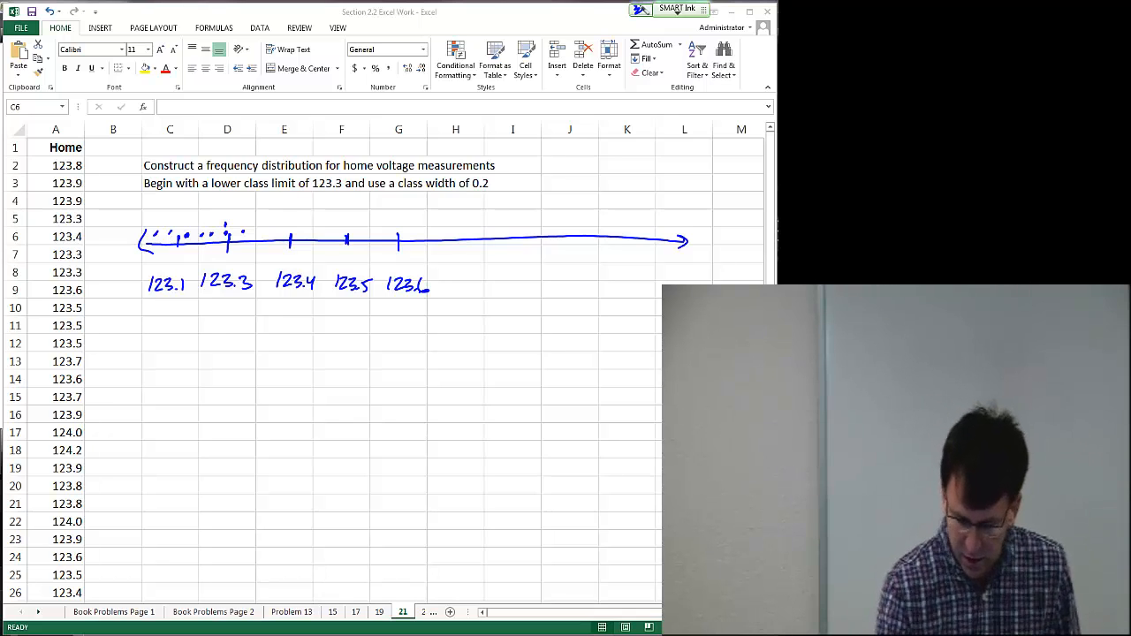
Step: Circle the lower class limit 123.3 in the instructions, erase stray dots, and underline 123.3 and the class width 0.2
{"action": "mouse_move", "coordinate": [305, 193]}
{"action": "left_mouse_down"}
{"action": "mouse_move", "coordinate": [318, 195]}
{"action": "mouse_move", "coordinate": [311, 177]}
{"action": "mouse_move", "coordinate": [317, 198]}
{"action": "left_mouse_up"}
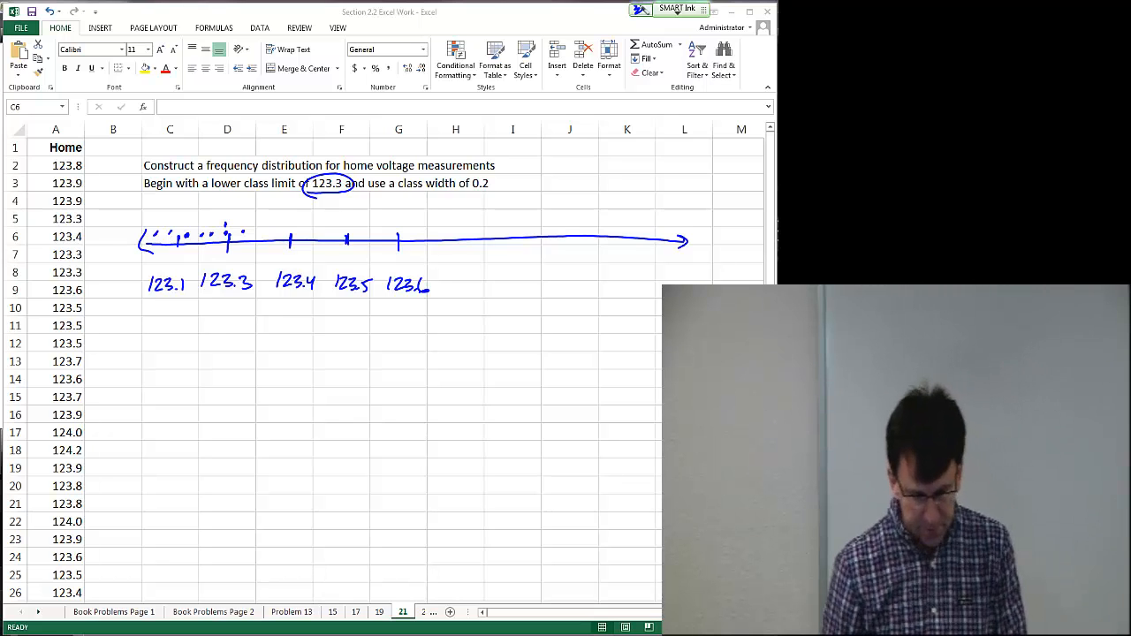
{"action": "left_click_drag", "start_coordinate": [254, 218], "coordinate": [156, 218]}
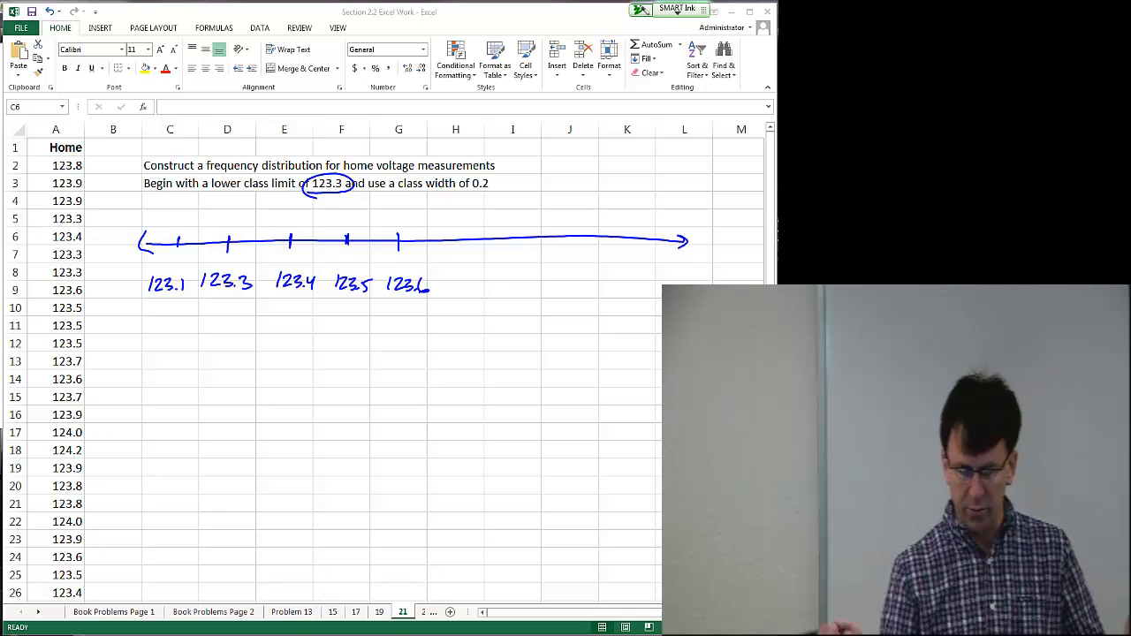
{"action": "left_click_drag", "start_coordinate": [311, 190], "coordinate": [353, 193]}
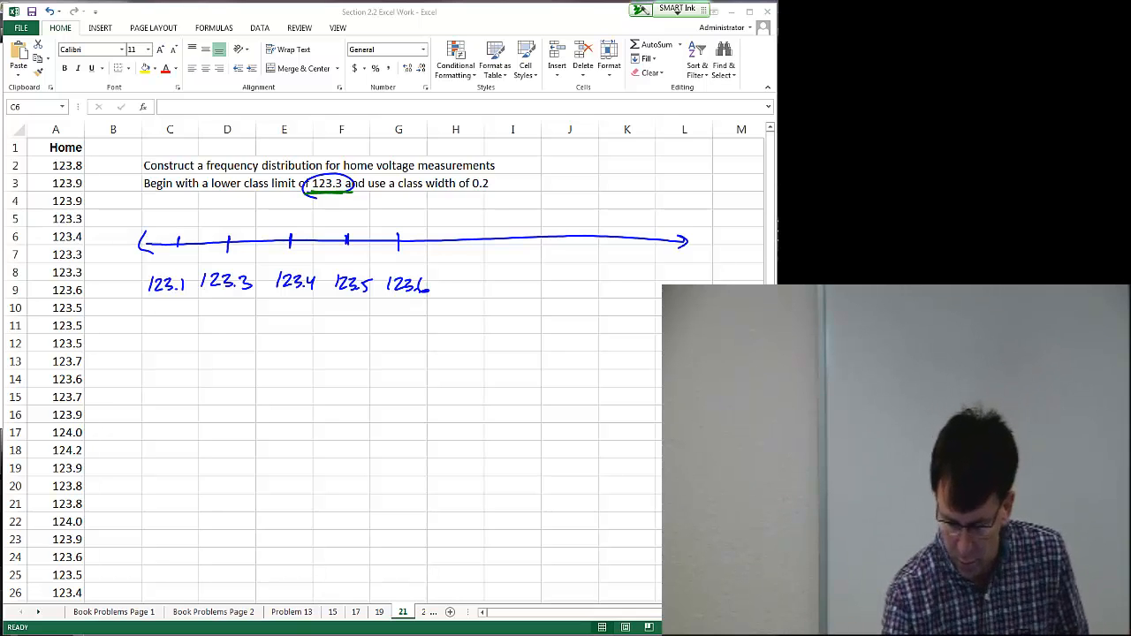
{"action": "left_click_drag", "start_coordinate": [463, 195], "coordinate": [498, 194]}
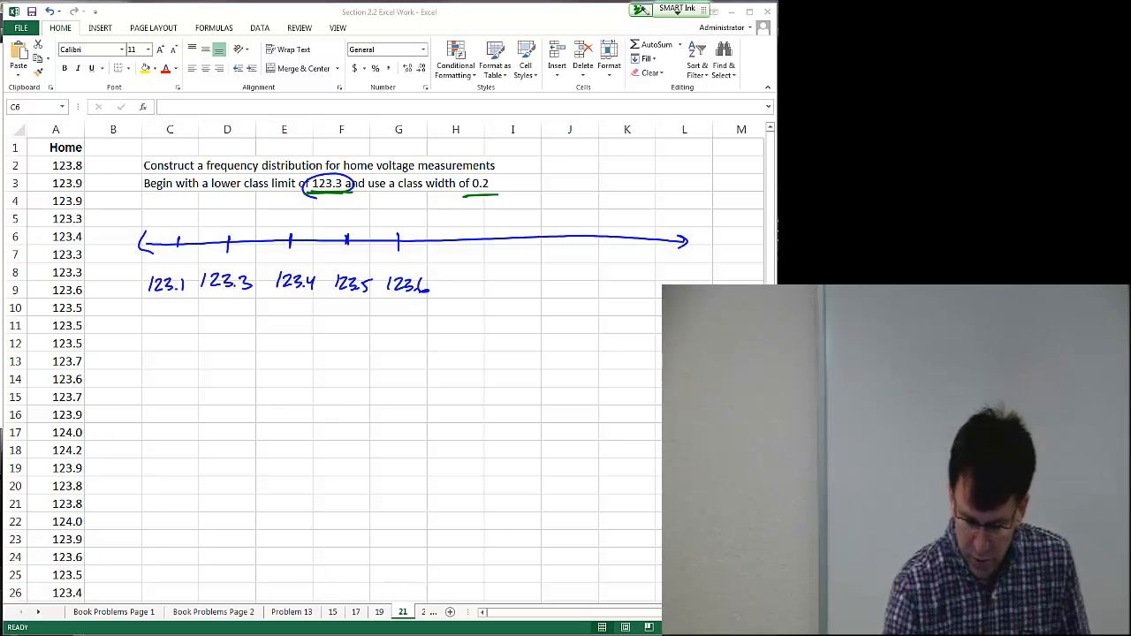
Step: Mark the first class from 123.3 to 123.5 on the number line with green limit lines and a brace
{"action": "left_click_drag", "start_coordinate": [230, 217], "coordinate": [231, 229]}
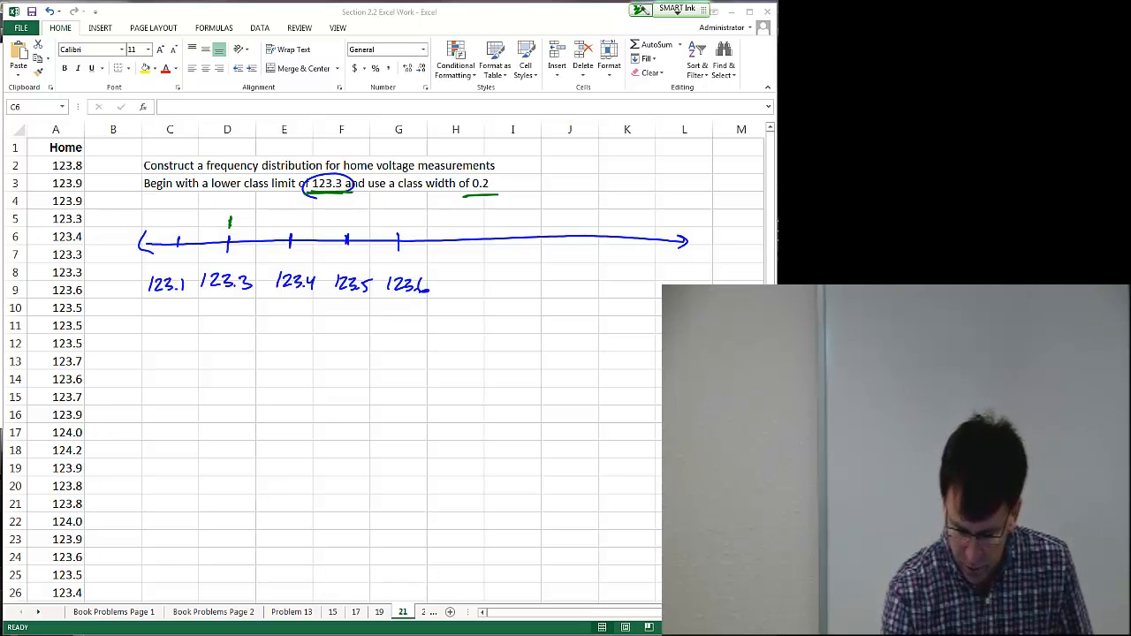
{"action": "mouse_move", "coordinate": [238, 216]}
{"action": "left_mouse_down"}
{"action": "mouse_move", "coordinate": [268, 207]}
{"action": "mouse_move", "coordinate": [291, 226]}
{"action": "mouse_move", "coordinate": [300, 214]}
{"action": "mouse_move", "coordinate": [350, 221]}
{"action": "mouse_move", "coordinate": [350, 258]}
{"action": "left_mouse_up"}
{"action": "left_click_drag", "start_coordinate": [353, 195], "coordinate": [343, 264]}
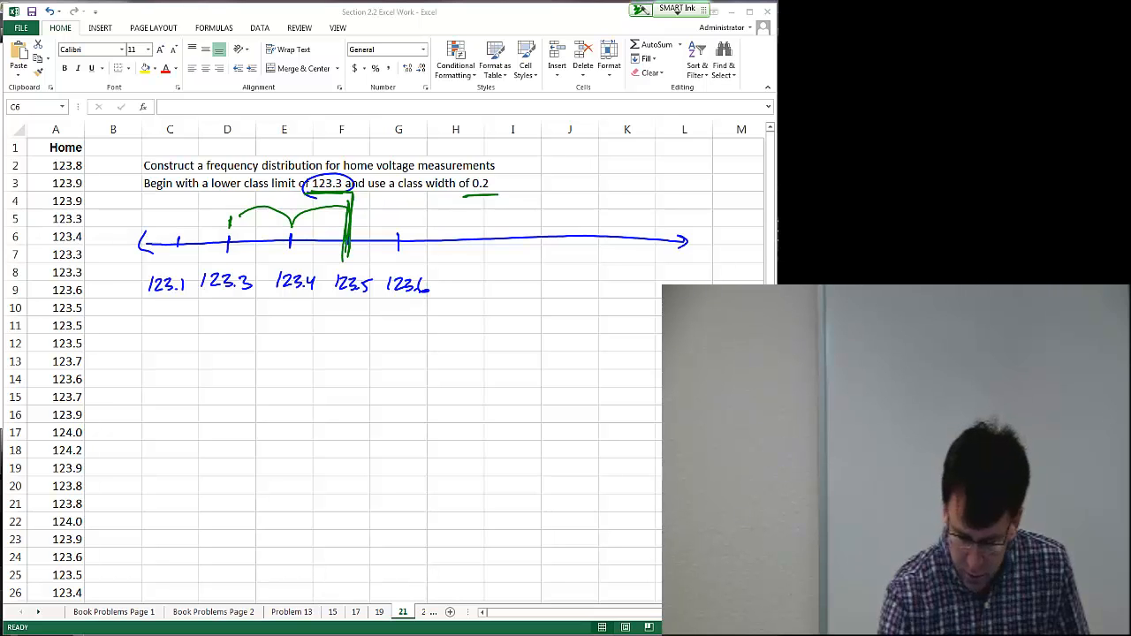
{"action": "left_click_drag", "start_coordinate": [228, 194], "coordinate": [229, 254]}
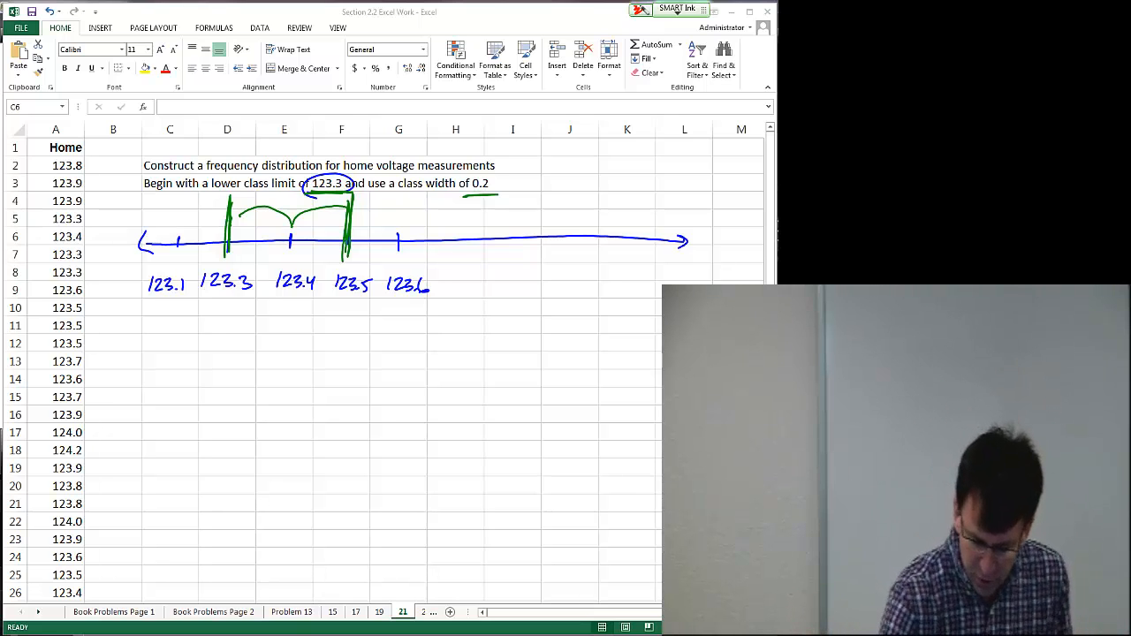
Step: Draw red class boundaries on the number line and label them 123.25 and 123.45
{"action": "mouse_move", "coordinate": [200, 210]}
{"action": "left_mouse_down"}
{"action": "mouse_move", "coordinate": [196, 325]}
{"action": "mouse_move", "coordinate": [182, 364]}
{"action": "mouse_move", "coordinate": [157, 373]}
{"action": "left_mouse_up"}
{"action": "mouse_move", "coordinate": [182, 347]}
{"action": "left_mouse_down"}
{"action": "mouse_move", "coordinate": [186, 364]}
{"action": "mouse_move", "coordinate": [226, 349]}
{"action": "mouse_move", "coordinate": [231, 333]}
{"action": "left_mouse_up"}
{"action": "left_click", "coordinate": [203, 357]}
{"action": "left_click_drag", "start_coordinate": [180, 277], "coordinate": [191, 288]}
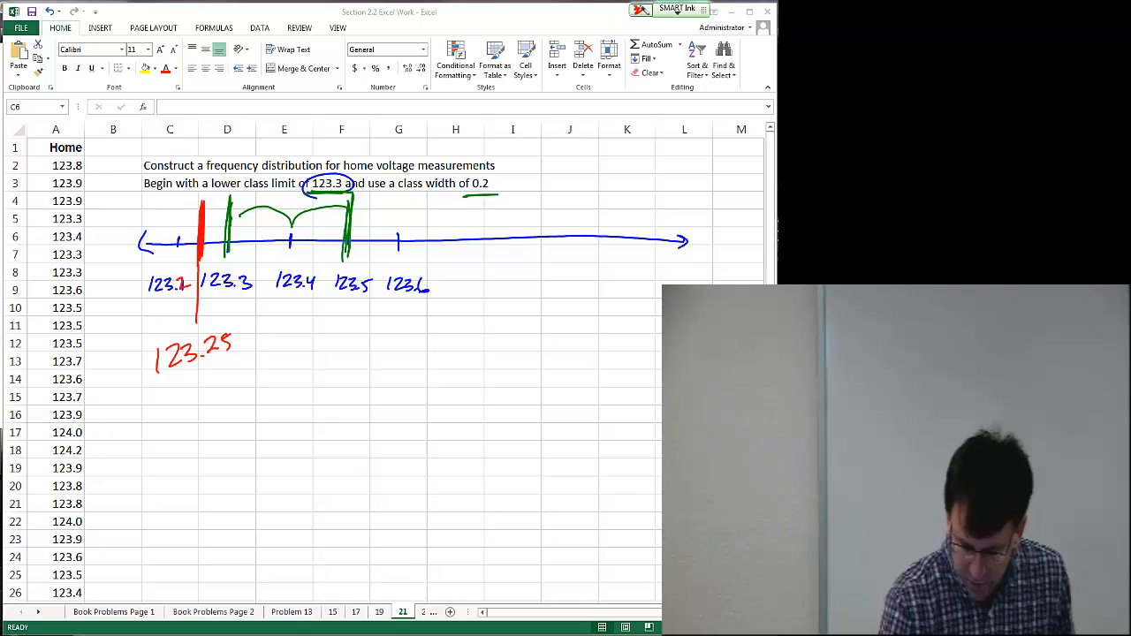
{"action": "mouse_move", "coordinate": [204, 249]}
{"action": "left_mouse_down"}
{"action": "mouse_move", "coordinate": [231, 263]}
{"action": "mouse_move", "coordinate": [262, 244]}
{"action": "mouse_move", "coordinate": [318, 268]}
{"action": "left_mouse_up"}
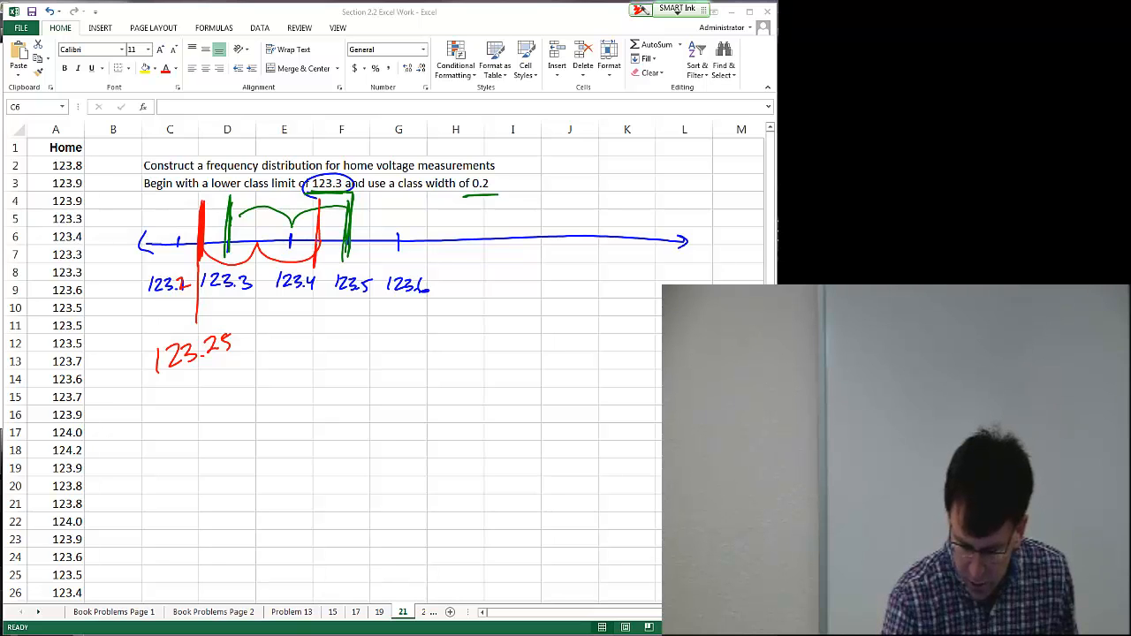
{"action": "mouse_move", "coordinate": [318, 203]}
{"action": "left_mouse_down"}
{"action": "mouse_move", "coordinate": [303, 346]}
{"action": "mouse_move", "coordinate": [345, 338]}
{"action": "left_mouse_up"}
{"action": "left_click_drag", "start_coordinate": [343, 328], "coordinate": [344, 346]}
{"action": "mouse_move", "coordinate": [350, 330]}
{"action": "left_mouse_down"}
{"action": "mouse_move", "coordinate": [348, 345]}
{"action": "mouse_move", "coordinate": [361, 324]}
{"action": "left_mouse_up"}
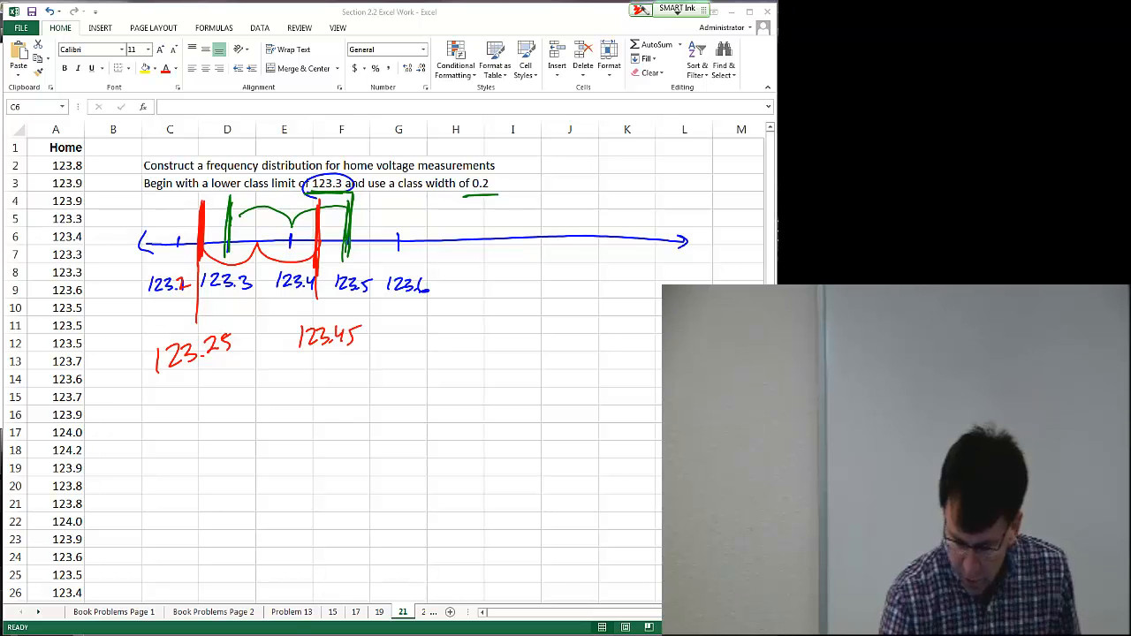
Step: Encircle both boundary labels, underline their .25 and .45 endings, and connect them with an arc
{"action": "mouse_move", "coordinate": [221, 323]}
{"action": "left_mouse_down"}
{"action": "mouse_move", "coordinate": [204, 324]}
{"action": "mouse_move", "coordinate": [244, 388]}
{"action": "mouse_move", "coordinate": [290, 317]}
{"action": "mouse_move", "coordinate": [189, 339]}
{"action": "left_mouse_up"}
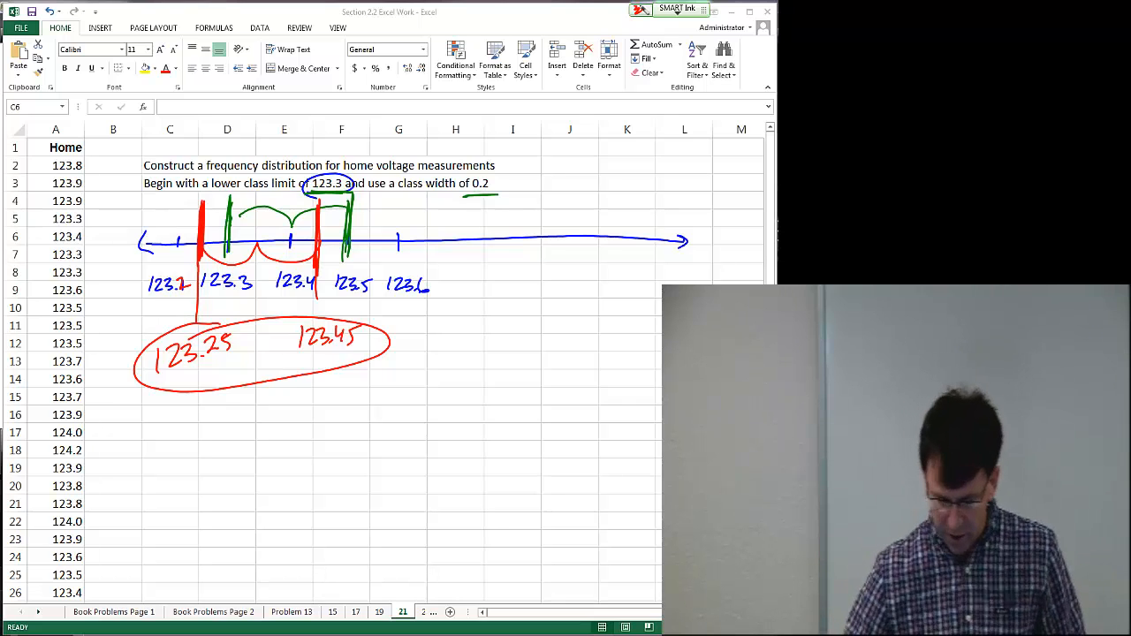
{"action": "mouse_move", "coordinate": [217, 361]}
{"action": "left_mouse_down"}
{"action": "mouse_move", "coordinate": [240, 394]}
{"action": "mouse_move", "coordinate": [327, 364]}
{"action": "left_mouse_up"}
{"action": "left_click_drag", "start_coordinate": [203, 363], "coordinate": [235, 352]}
{"action": "left_click_drag", "start_coordinate": [332, 352], "coordinate": [357, 348]}
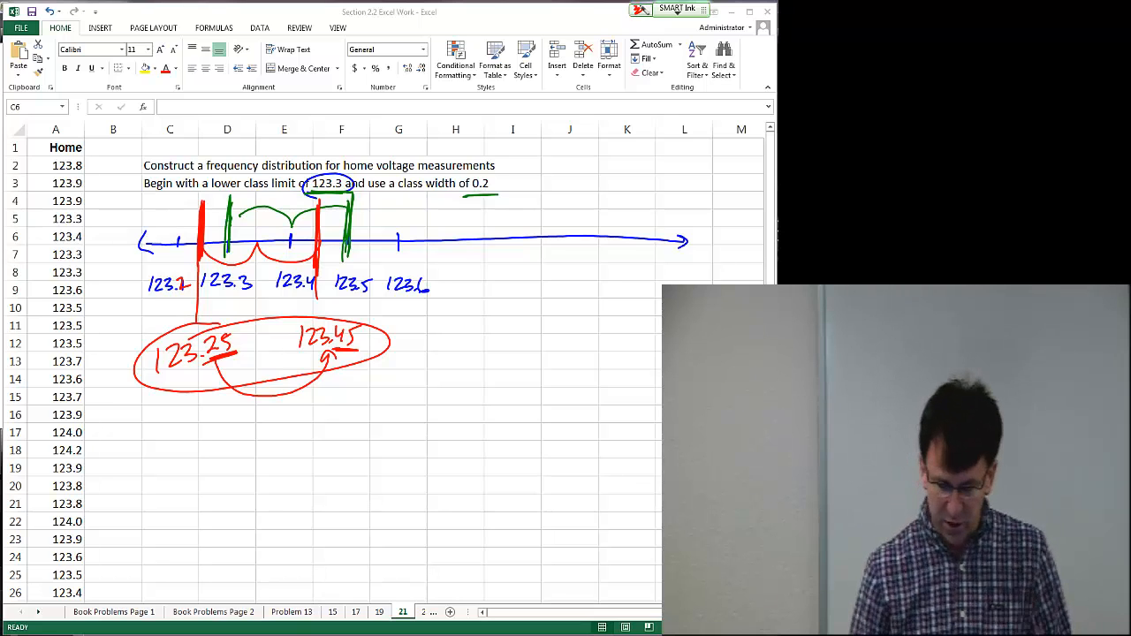
Step: Circle the class width 0.2 and draw a black interval bracket over the first class on the number line
{"action": "left_click_drag", "start_coordinate": [490, 179], "coordinate": [496, 174]}
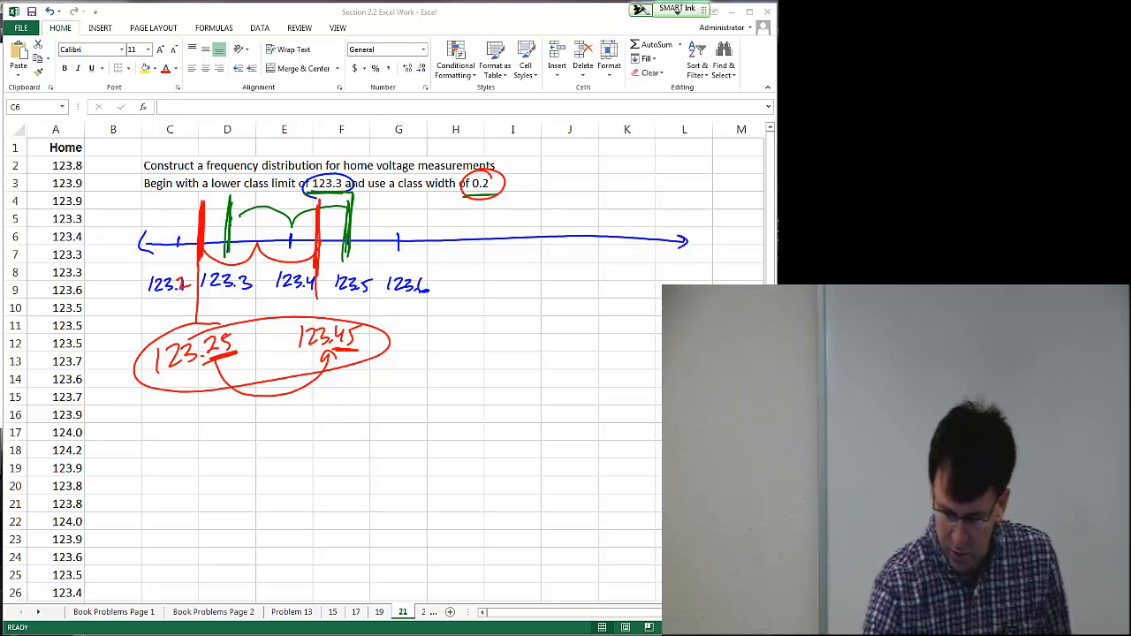
{"action": "left_click_drag", "start_coordinate": [211, 226], "coordinate": [205, 259]}
{"action": "mouse_move", "coordinate": [212, 227]}
{"action": "left_mouse_down"}
{"action": "mouse_move", "coordinate": [204, 262]}
{"action": "mouse_move", "coordinate": [231, 238]}
{"action": "mouse_move", "coordinate": [292, 237]}
{"action": "left_mouse_up"}
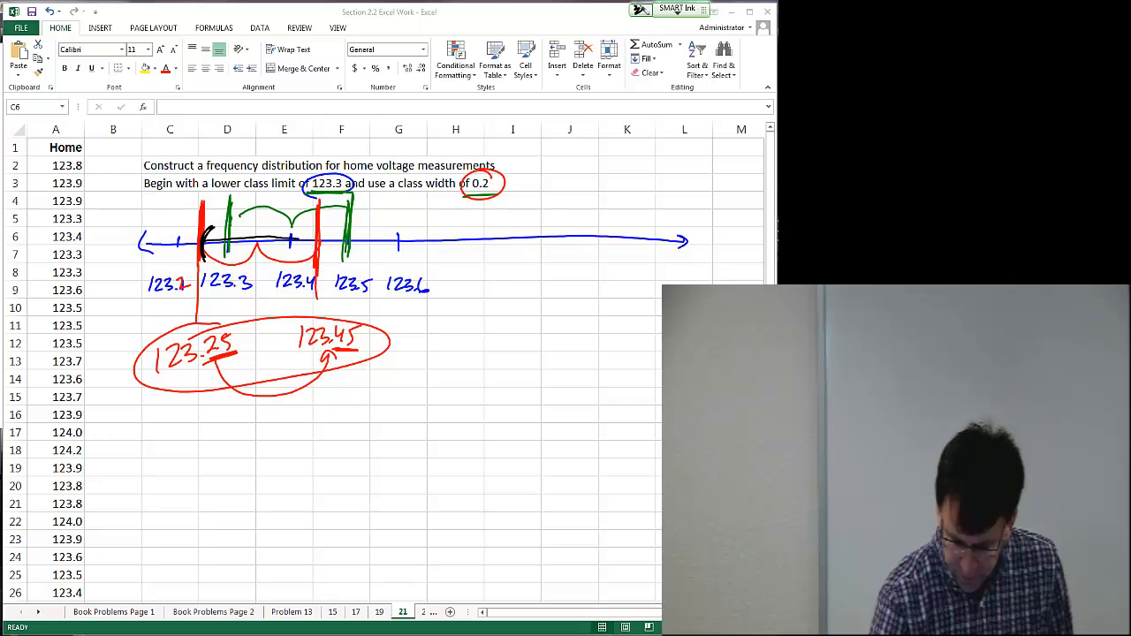
{"action": "mouse_move", "coordinate": [204, 228]}
{"action": "left_mouse_down"}
{"action": "mouse_move", "coordinate": [201, 255]}
{"action": "mouse_move", "coordinate": [217, 257]}
{"action": "mouse_move", "coordinate": [198, 248]}
{"action": "mouse_move", "coordinate": [307, 239]}
{"action": "mouse_move", "coordinate": [312, 261]}
{"action": "mouse_move", "coordinate": [315, 235]}
{"action": "left_mouse_up"}
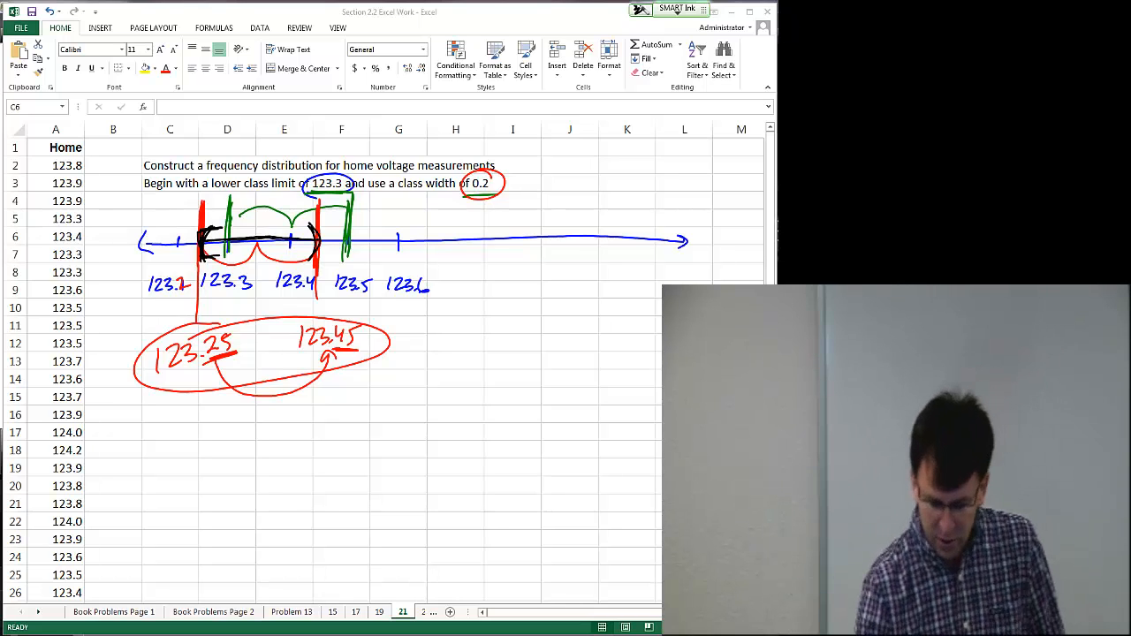
Step: Write the first class interval [123.25, 123.45) beside the number line
{"action": "mouse_move", "coordinate": [448, 317]}
{"action": "left_mouse_down"}
{"action": "mouse_move", "coordinate": [446, 331]}
{"action": "mouse_move", "coordinate": [499, 331]}
{"action": "left_mouse_up"}
{"action": "mouse_move", "coordinate": [504, 318]}
{"action": "left_mouse_down"}
{"action": "mouse_move", "coordinate": [503, 331]}
{"action": "mouse_move", "coordinate": [516, 315]}
{"action": "mouse_move", "coordinate": [518, 342]}
{"action": "mouse_move", "coordinate": [583, 332]}
{"action": "left_mouse_up"}
{"action": "left_click_drag", "start_coordinate": [589, 319], "coordinate": [601, 339]}
{"action": "left_click_drag", "start_coordinate": [439, 306], "coordinate": [441, 346]}
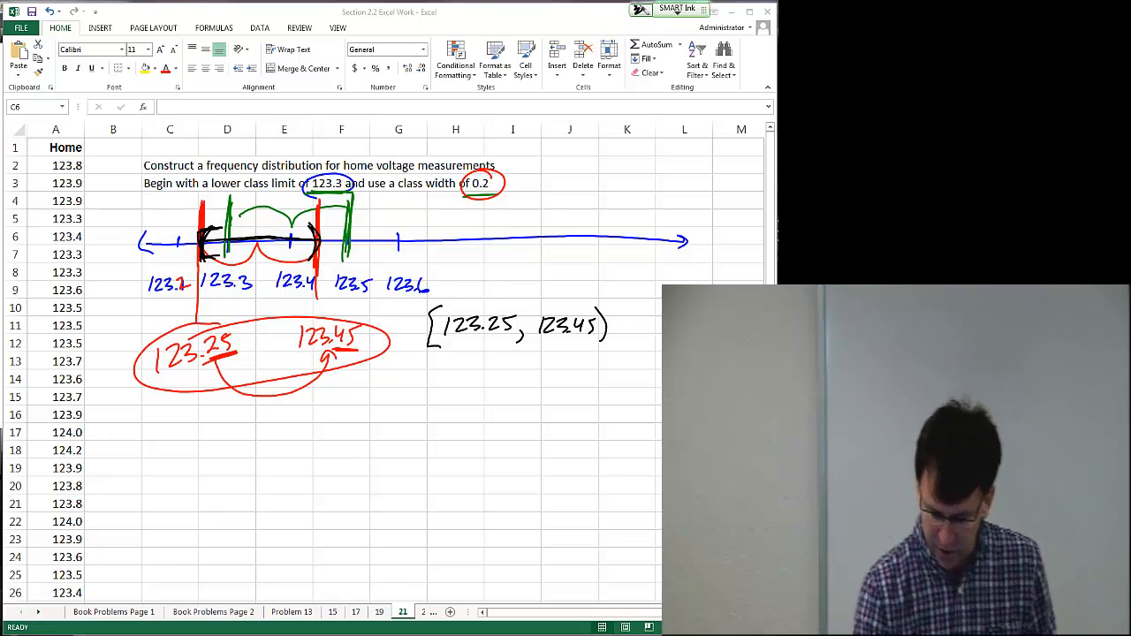
Step: Write the second class interval [123.45, 123.65) below the first
{"action": "mouse_move", "coordinate": [448, 359]}
{"action": "left_mouse_down"}
{"action": "mouse_move", "coordinate": [448, 377]}
{"action": "mouse_move", "coordinate": [509, 375]}
{"action": "left_mouse_up"}
{"action": "left_click_drag", "start_coordinate": [523, 374], "coordinate": [545, 376]}
{"action": "left_click_drag", "start_coordinate": [552, 363], "coordinate": [590, 377]}
{"action": "left_click_drag", "start_coordinate": [599, 367], "coordinate": [610, 386]}
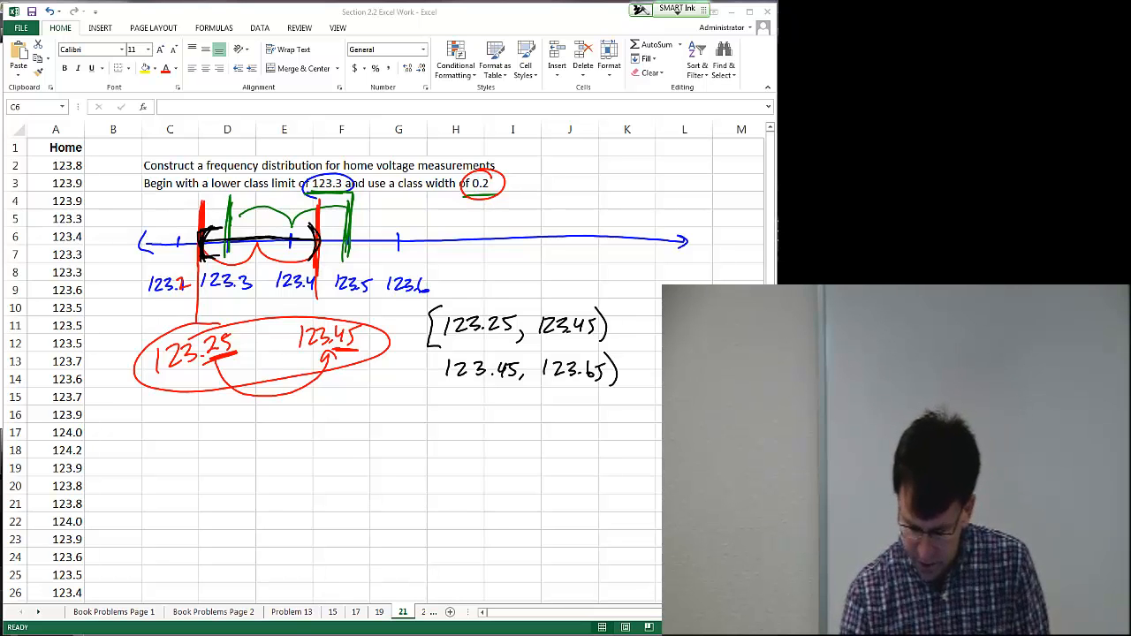
{"action": "left_click_drag", "start_coordinate": [440, 354], "coordinate": [433, 386]}
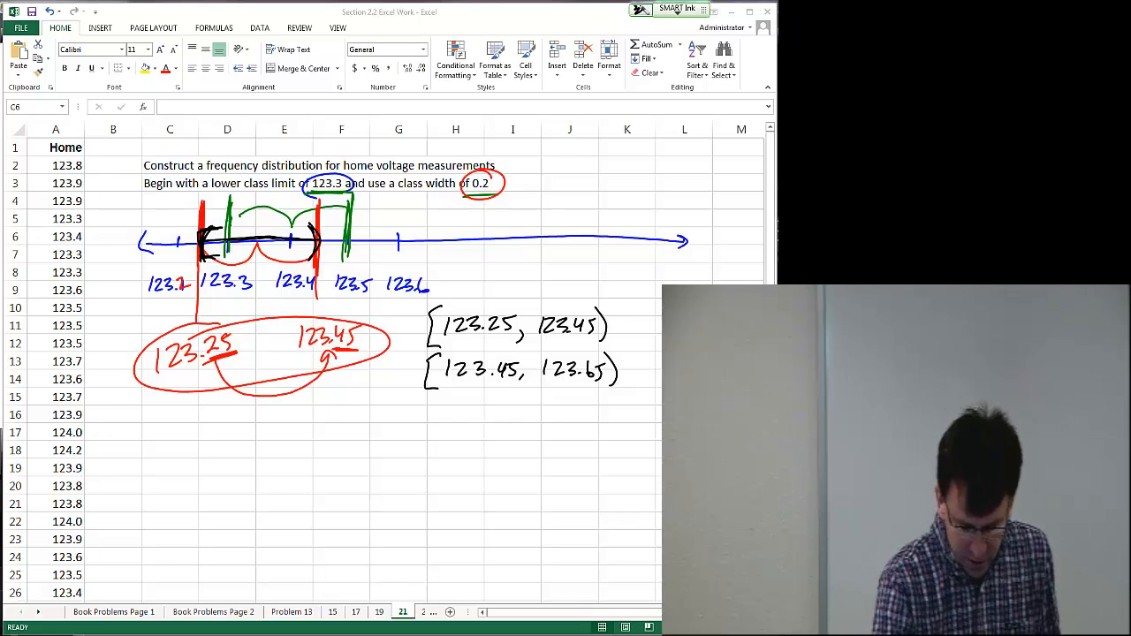
Step: Circle the data values 123.4, 123.3 and 123.5, link each to its class interval, and add tally marks
{"action": "mouse_move", "coordinate": [90, 228]}
{"action": "left_mouse_down"}
{"action": "mouse_move", "coordinate": [46, 240]}
{"action": "mouse_move", "coordinate": [92, 247]}
{"action": "mouse_move", "coordinate": [94, 228]}
{"action": "left_mouse_up"}
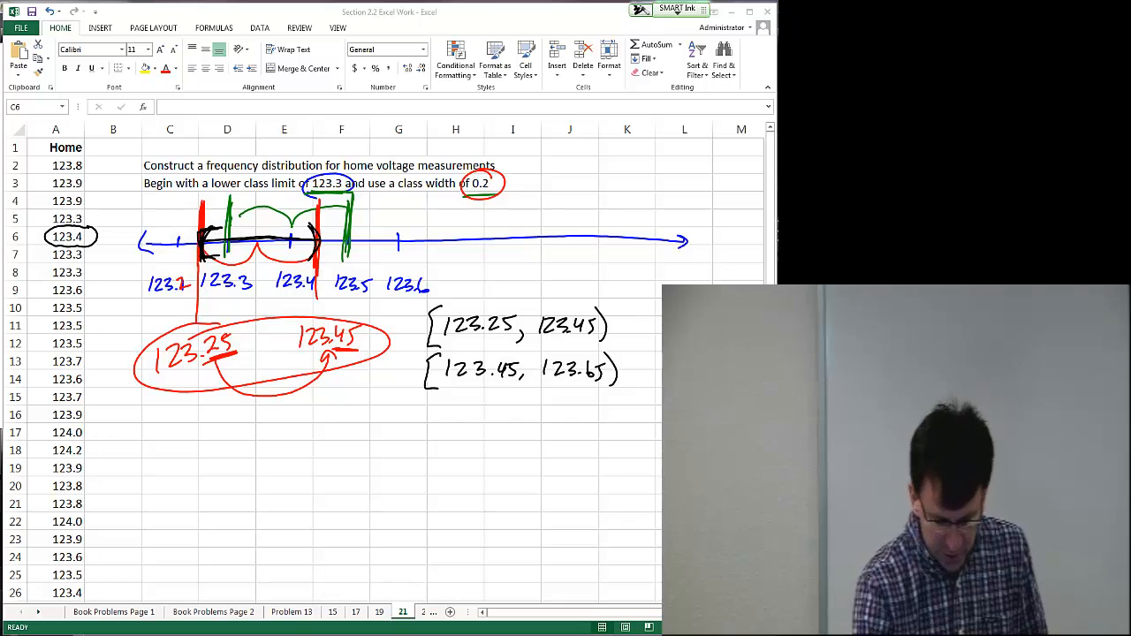
{"action": "mouse_move", "coordinate": [104, 244]}
{"action": "left_mouse_down"}
{"action": "mouse_move", "coordinate": [106, 351]}
{"action": "mouse_move", "coordinate": [152, 447]}
{"action": "mouse_move", "coordinate": [410, 346]}
{"action": "mouse_move", "coordinate": [402, 369]}
{"action": "left_mouse_up"}
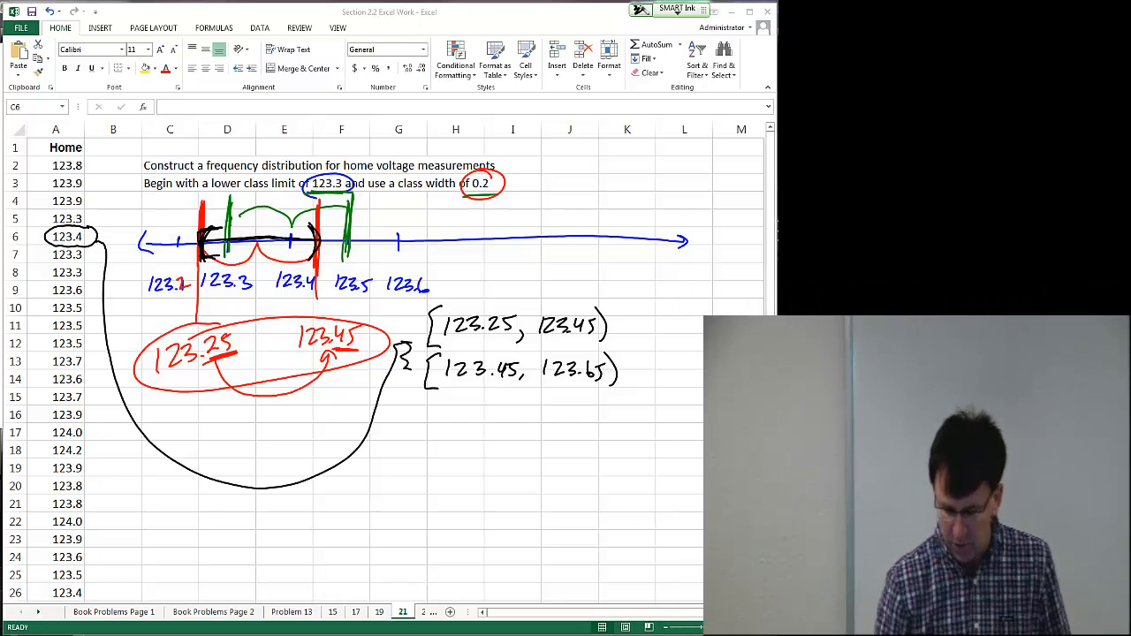
{"action": "left_click_drag", "start_coordinate": [660, 319], "coordinate": [661, 328]}
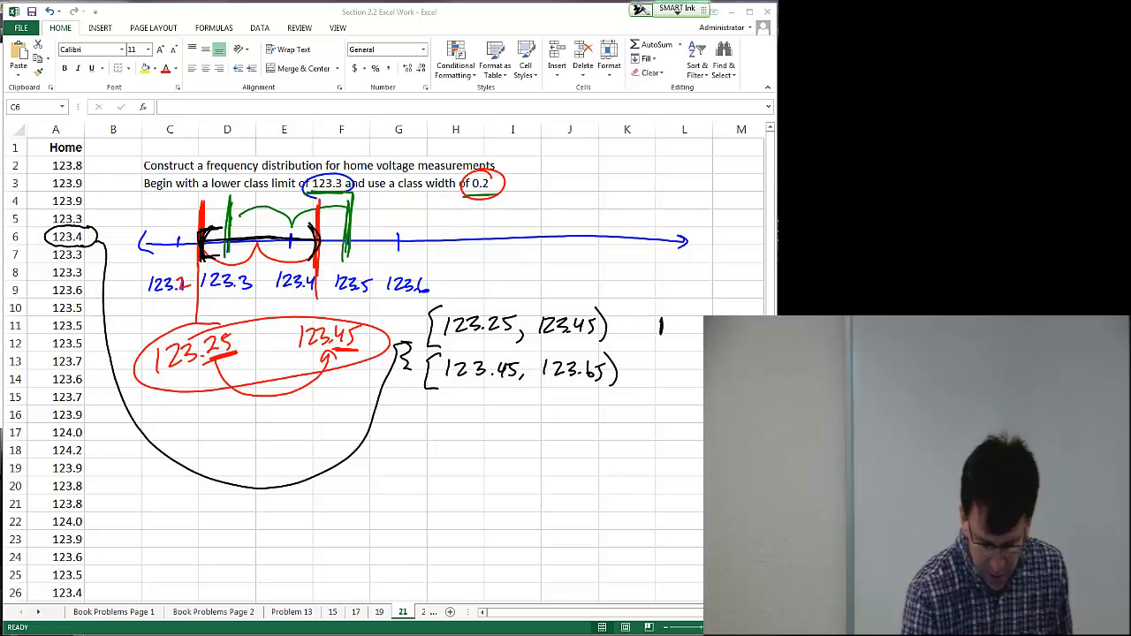
{"action": "mouse_move", "coordinate": [82, 246]}
{"action": "left_mouse_down"}
{"action": "mouse_move", "coordinate": [55, 265]}
{"action": "mouse_move", "coordinate": [85, 244]}
{"action": "mouse_move", "coordinate": [113, 382]}
{"action": "mouse_move", "coordinate": [238, 439]}
{"action": "mouse_move", "coordinate": [390, 369]}
{"action": "left_mouse_up"}
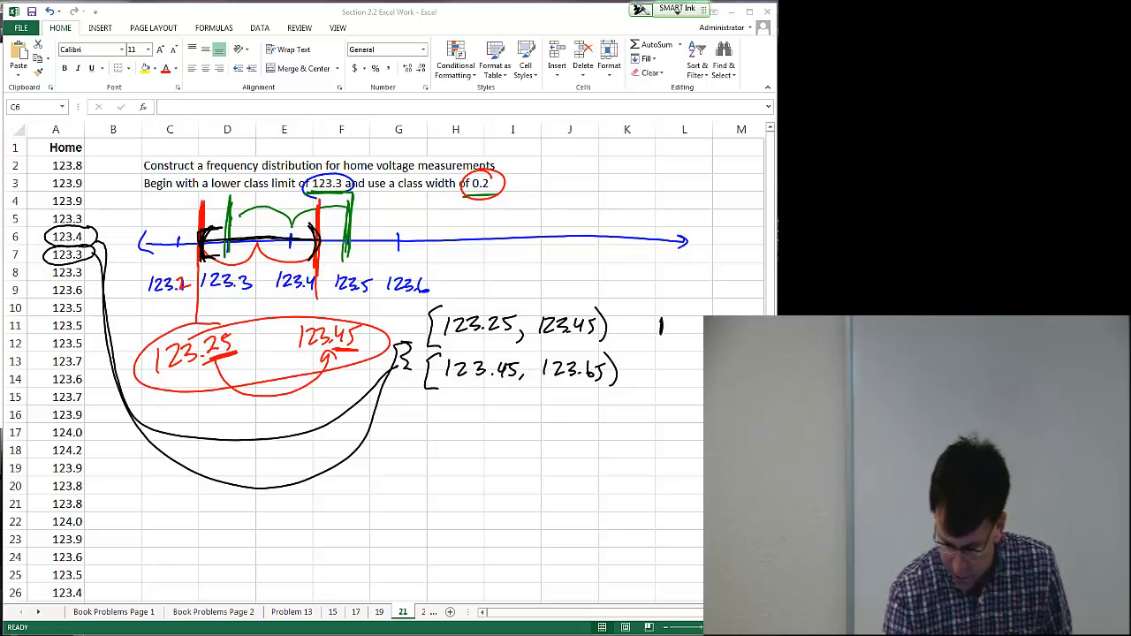
{"action": "left_click_drag", "start_coordinate": [668, 316], "coordinate": [669, 336]}
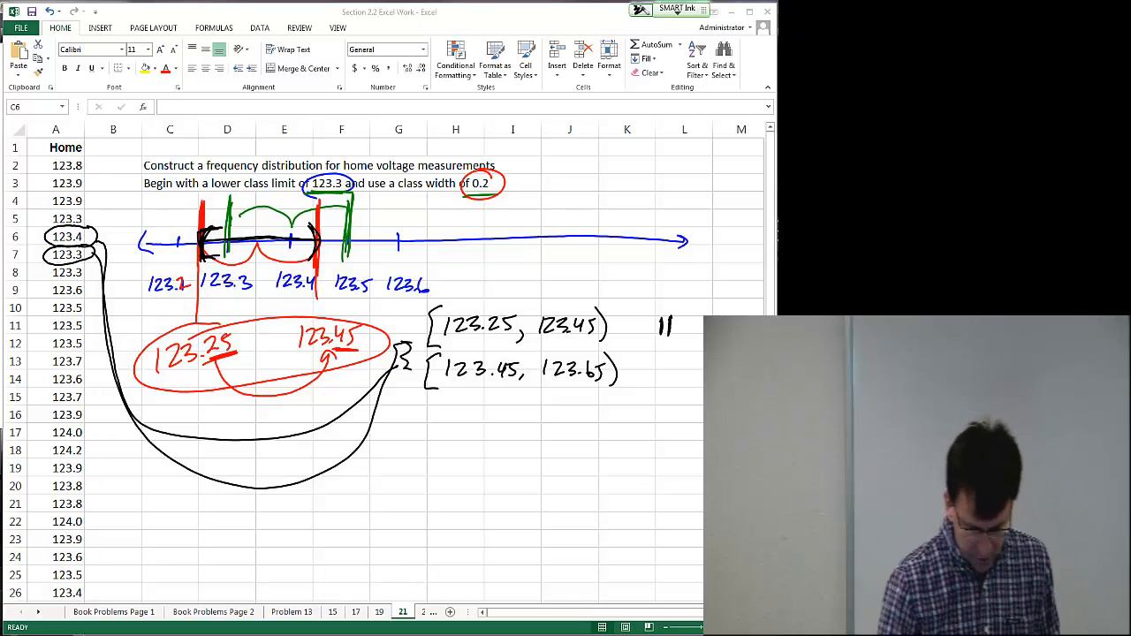
{"action": "mouse_move", "coordinate": [79, 299]}
{"action": "left_mouse_down"}
{"action": "mouse_move", "coordinate": [42, 311]}
{"action": "mouse_move", "coordinate": [89, 301]}
{"action": "mouse_move", "coordinate": [214, 456]}
{"action": "mouse_move", "coordinate": [417, 388]}
{"action": "left_mouse_up"}
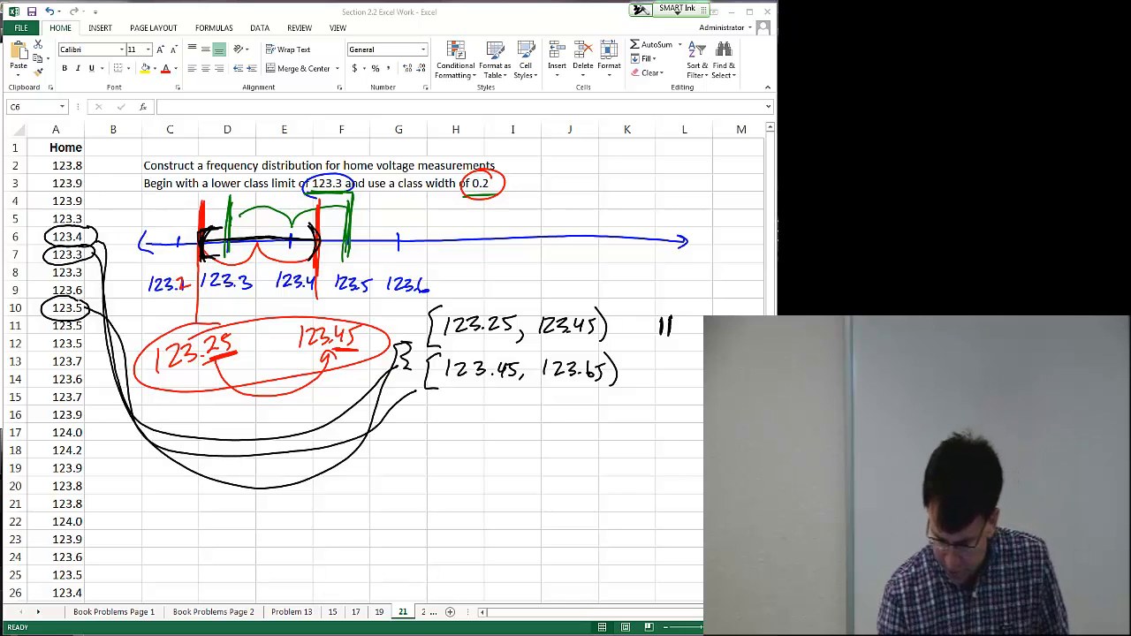
{"action": "left_click_drag", "start_coordinate": [657, 362], "coordinate": [656, 380]}
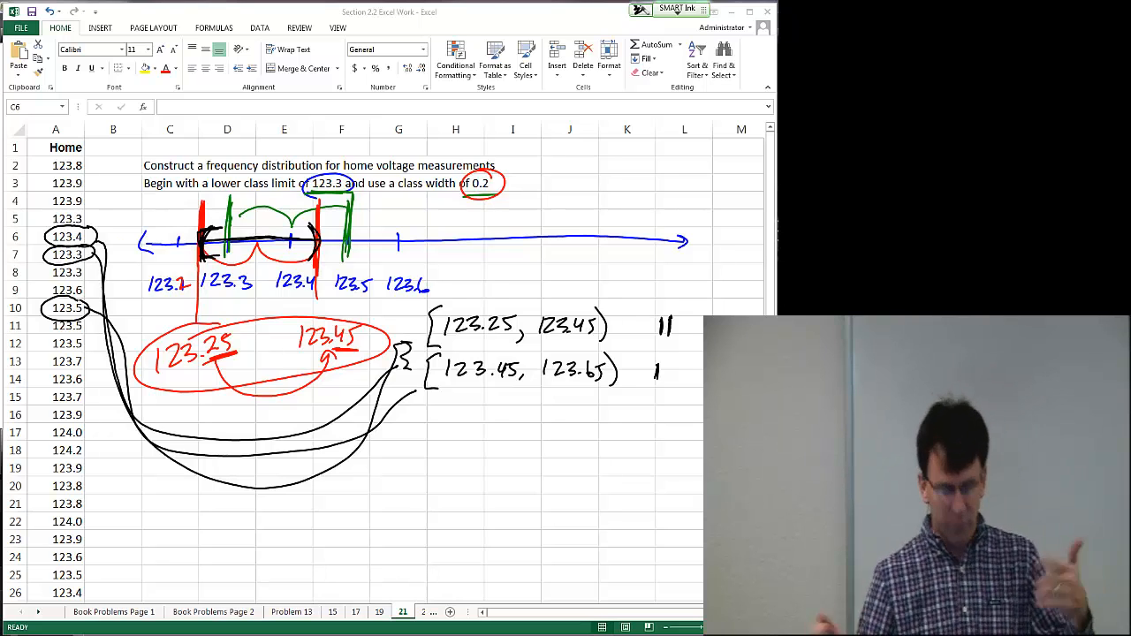
Step: Clear the ink annotations from the worksheet and select cell C5
{"action": "left_click_drag", "start_coordinate": [97, 164], "coordinate": [92, 167]}
{"action": "left_click_drag", "start_coordinate": [103, 187], "coordinate": [97, 219]}
{"action": "left_click_drag", "start_coordinate": [110, 232], "coordinate": [102, 237]}
{"action": "left_click_drag", "start_coordinate": [108, 277], "coordinate": [106, 311]}
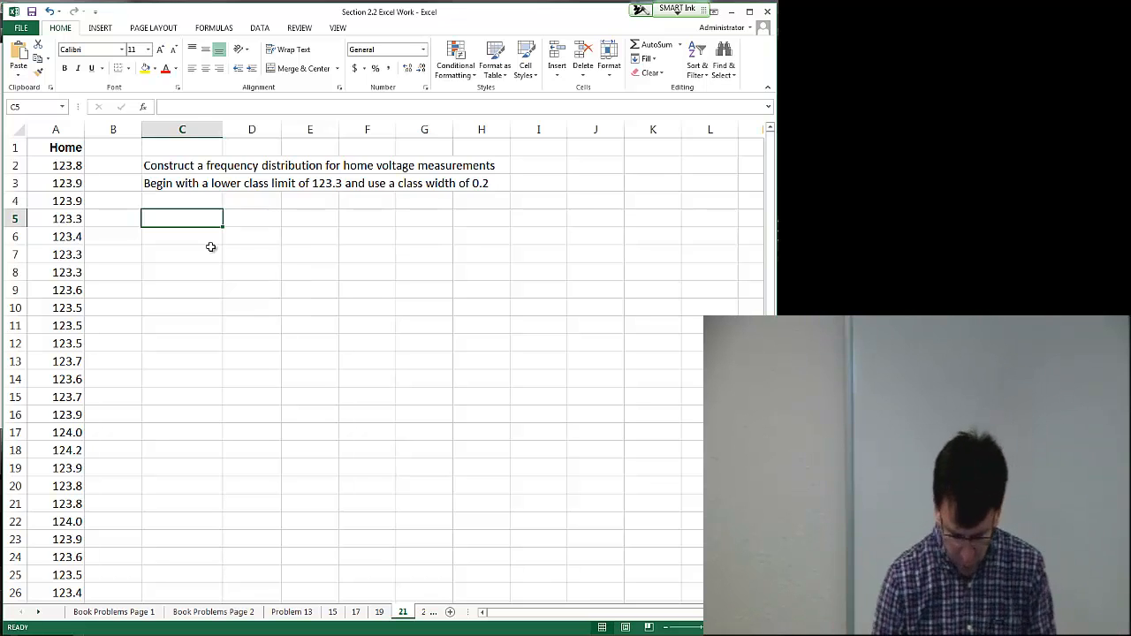
Step: Enter the column headers lwr bound in C5 and lwr limit in D5
{"action": "type", "text": "l"}
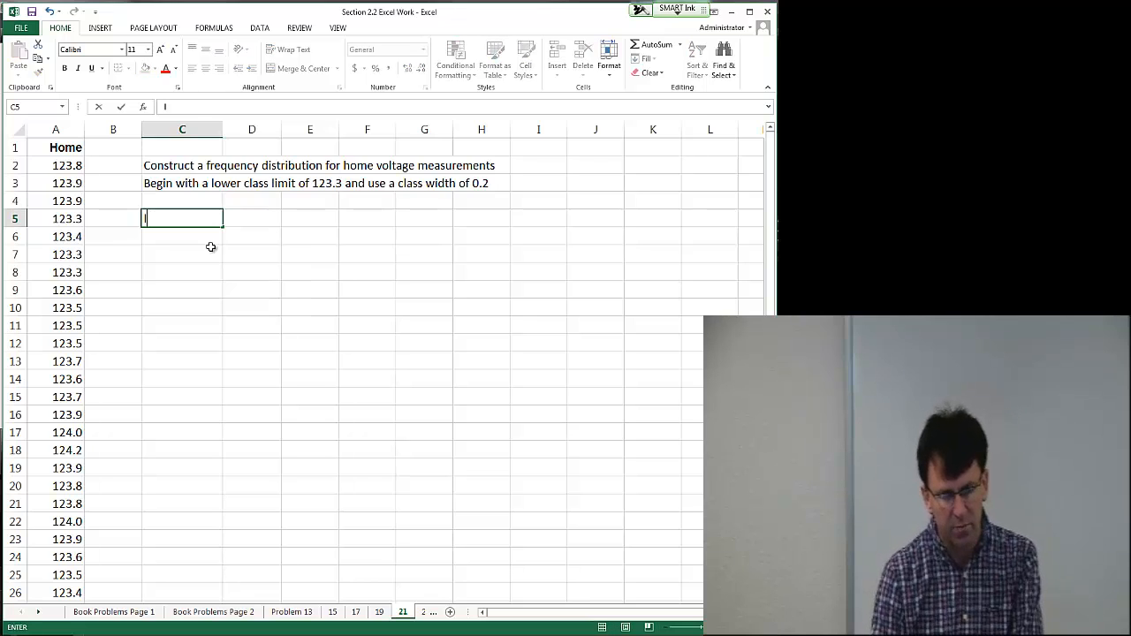
{"action": "type", "text": "wr bound"}
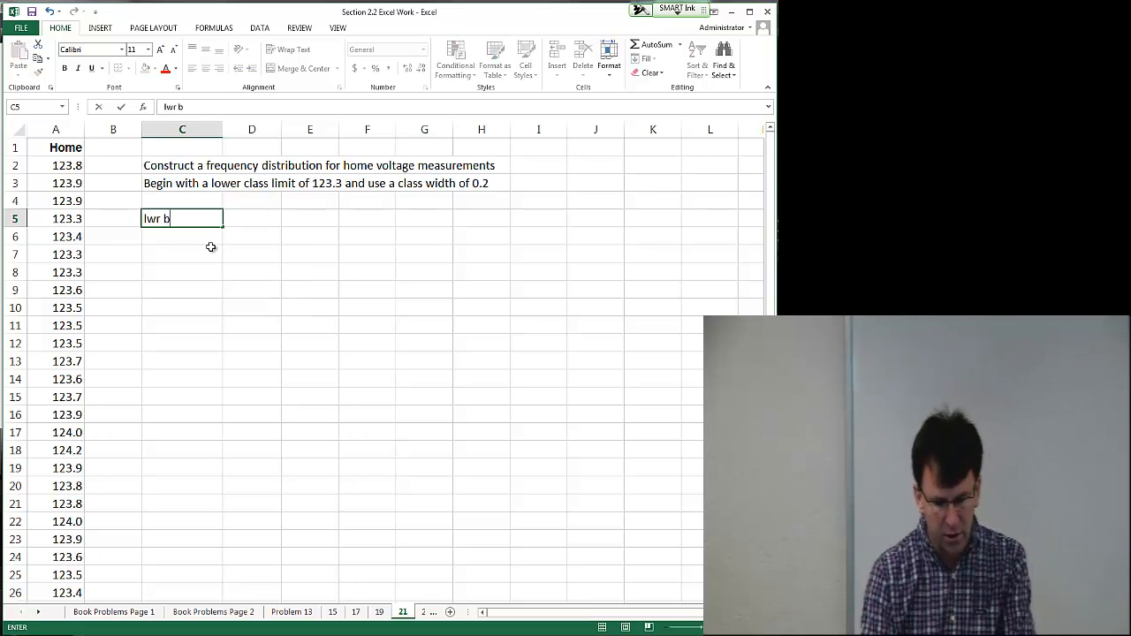
{"action": "key", "text": "Tab"}
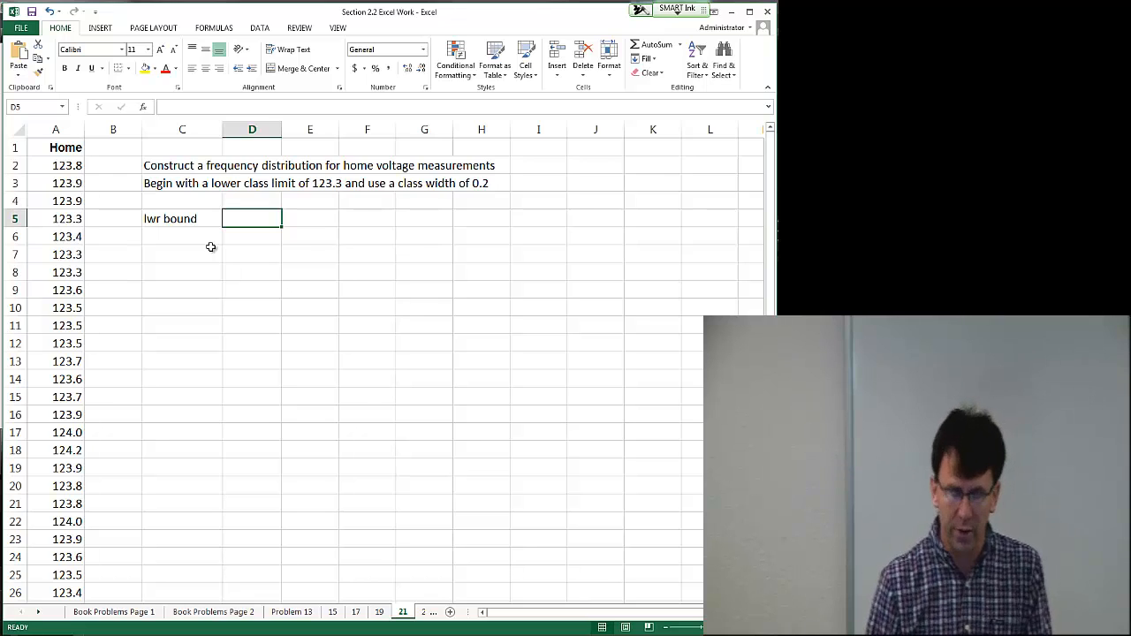
{"action": "type", "text": "lwr li"}
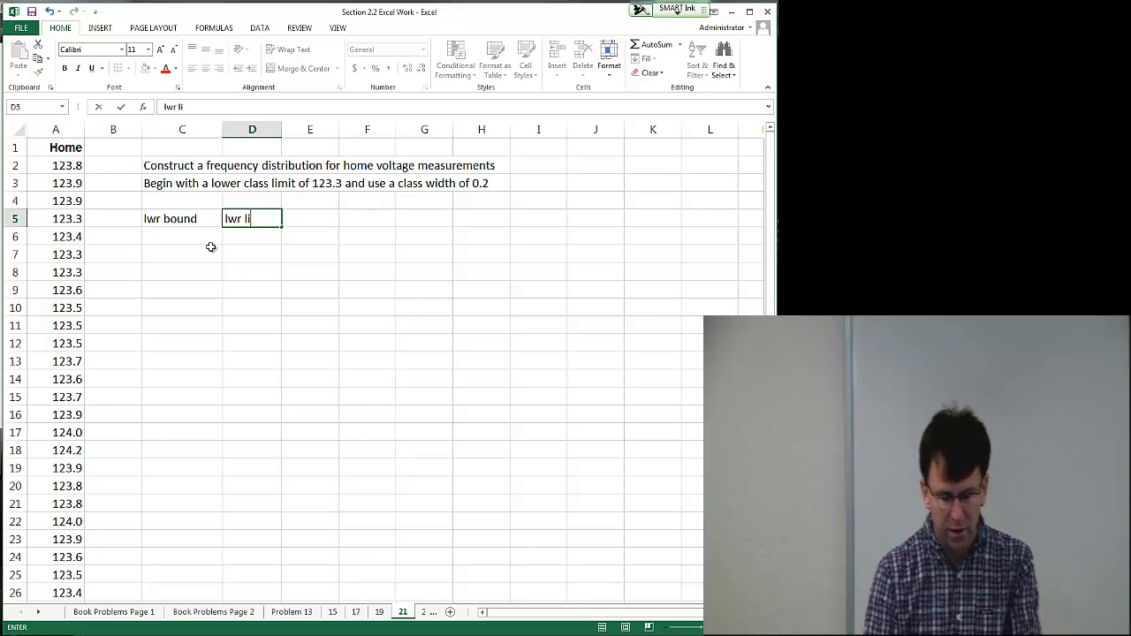
{"action": "type", "text": "mit"}
{"action": "key", "text": "Tab"}
Step: Enter the column headers uppr limit in E5 and upper bound in F5
{"action": "type", "text": "ukpp"}
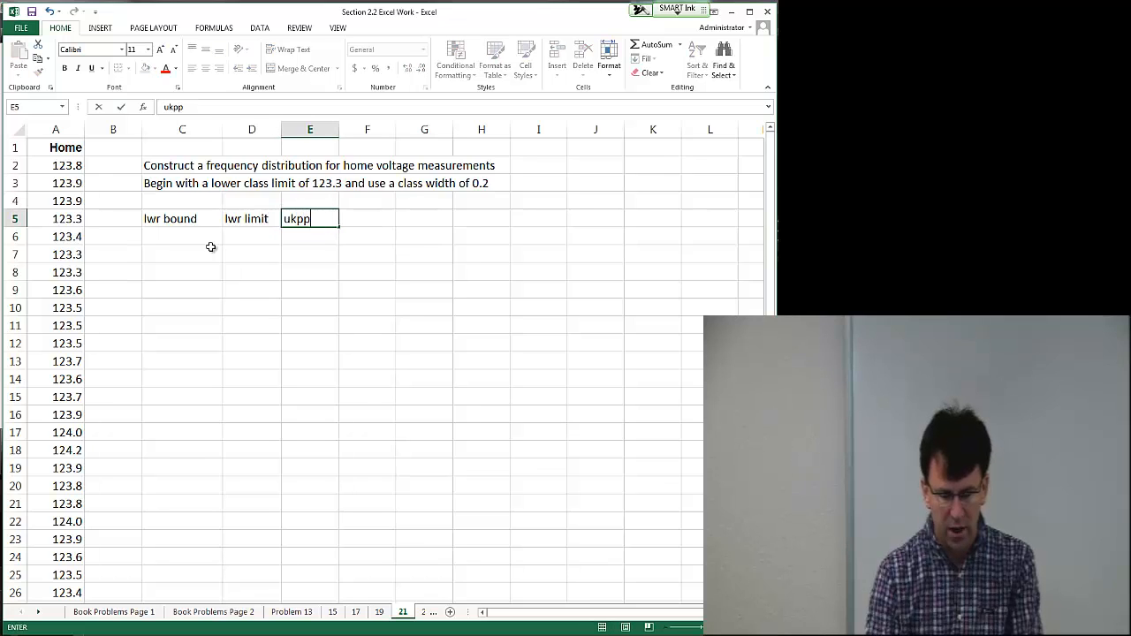
{"action": "key", "text": "BackSpace"}
{"action": "key", "text": "BackSpace"}
{"action": "key", "text": "BackSpace"}
{"action": "type", "text": "pp"}
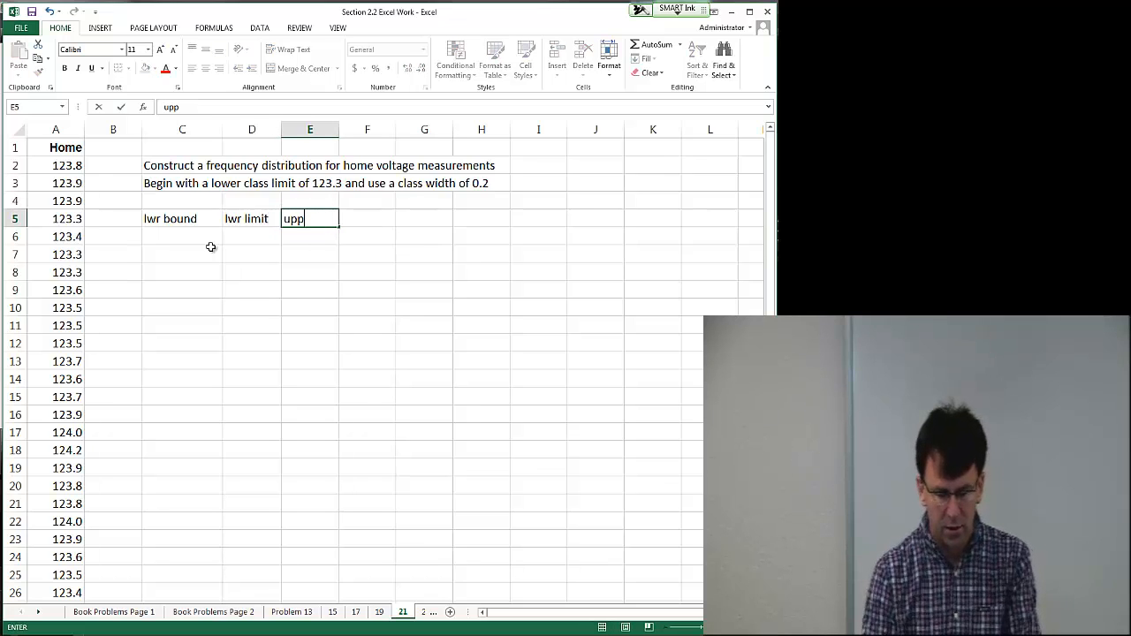
{"action": "type", "text": "r limit"}
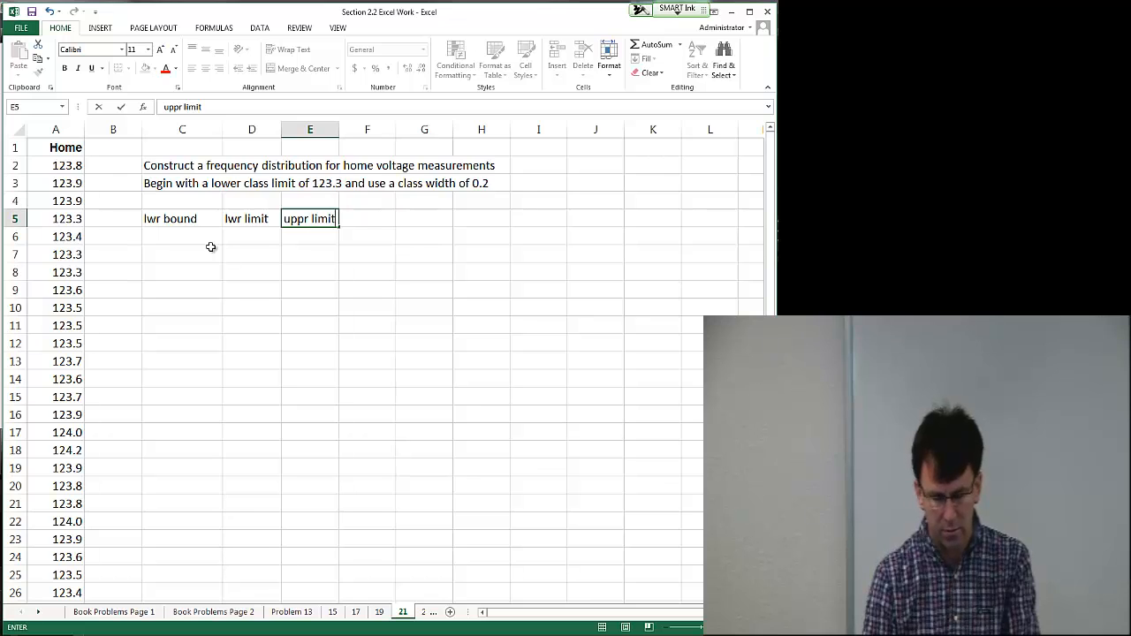
{"action": "key", "text": "Tab"}
{"action": "type", "text": "upper"}
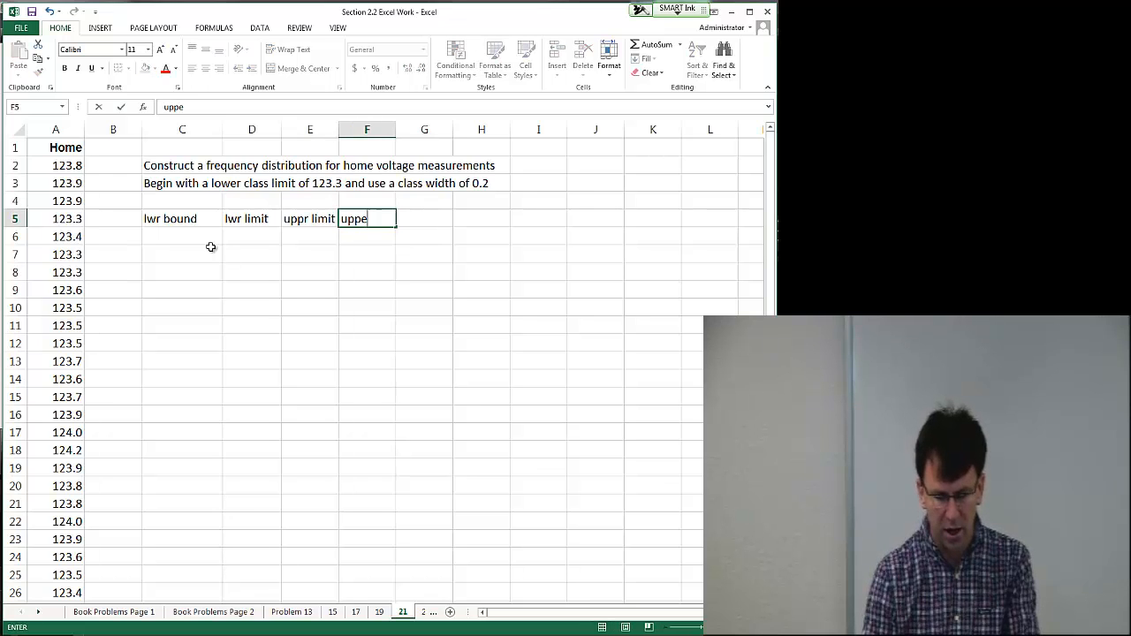
{"action": "key", "text": "BackSpace"}
{"action": "key", "text": "BackSpace"}
{"action": "type", "text": "er b"}
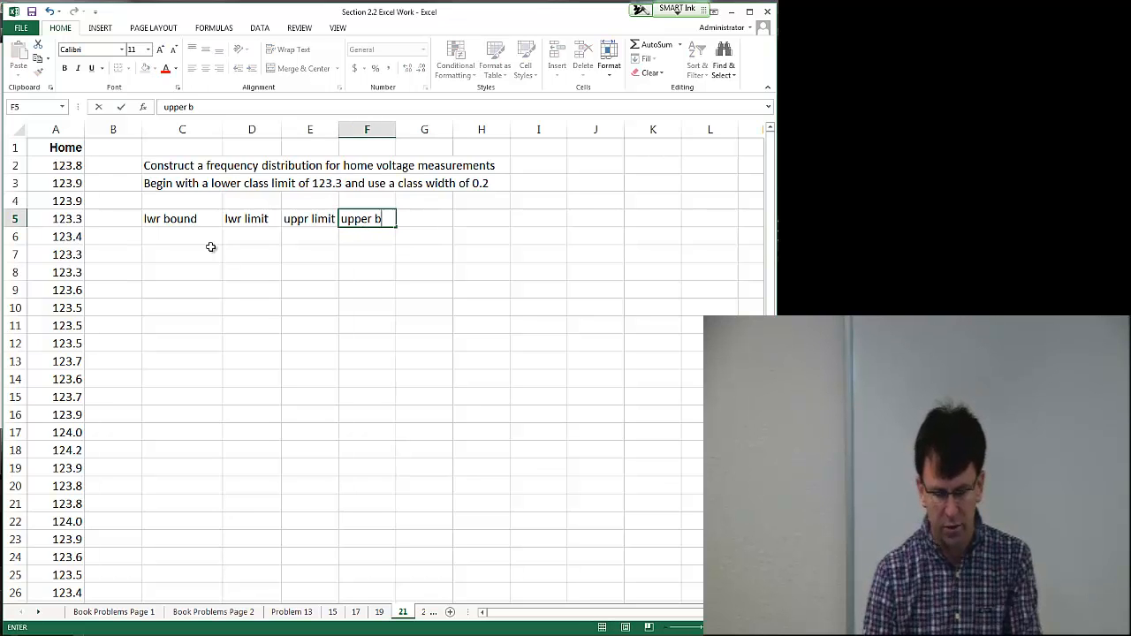
{"action": "type", "text": "ound"}
{"action": "key", "text": "Return"}
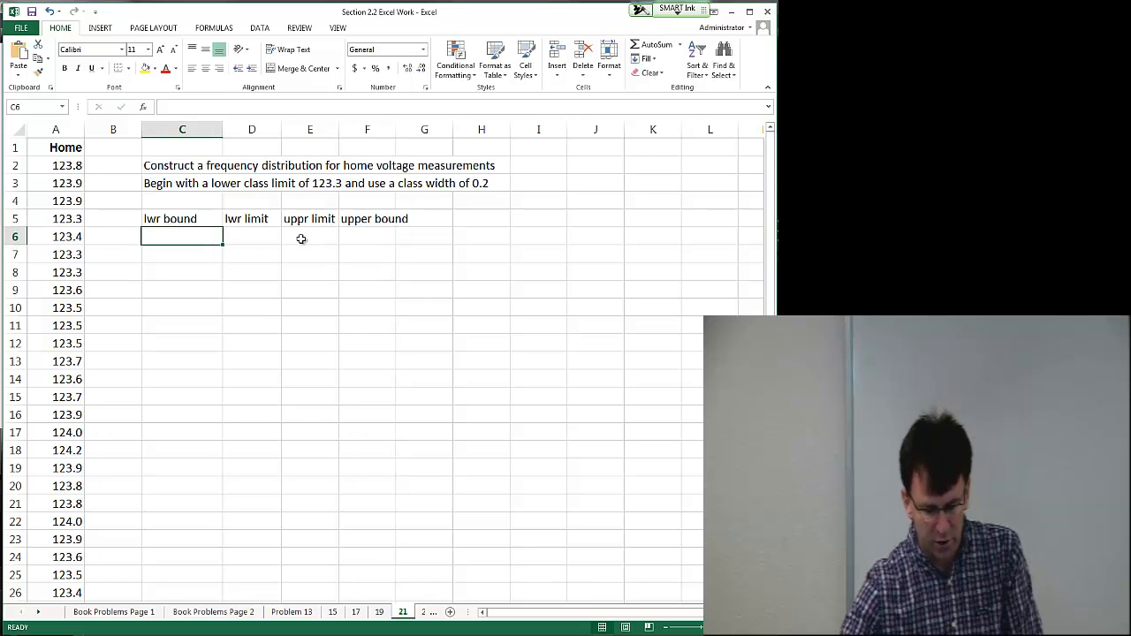
Step: Widen column F and fill the first class row with 123.25, 123.3, 123.4 and 123.45 across C6 to F6
{"action": "left_click_drag", "start_coordinate": [396, 130], "coordinate": [414, 130]}
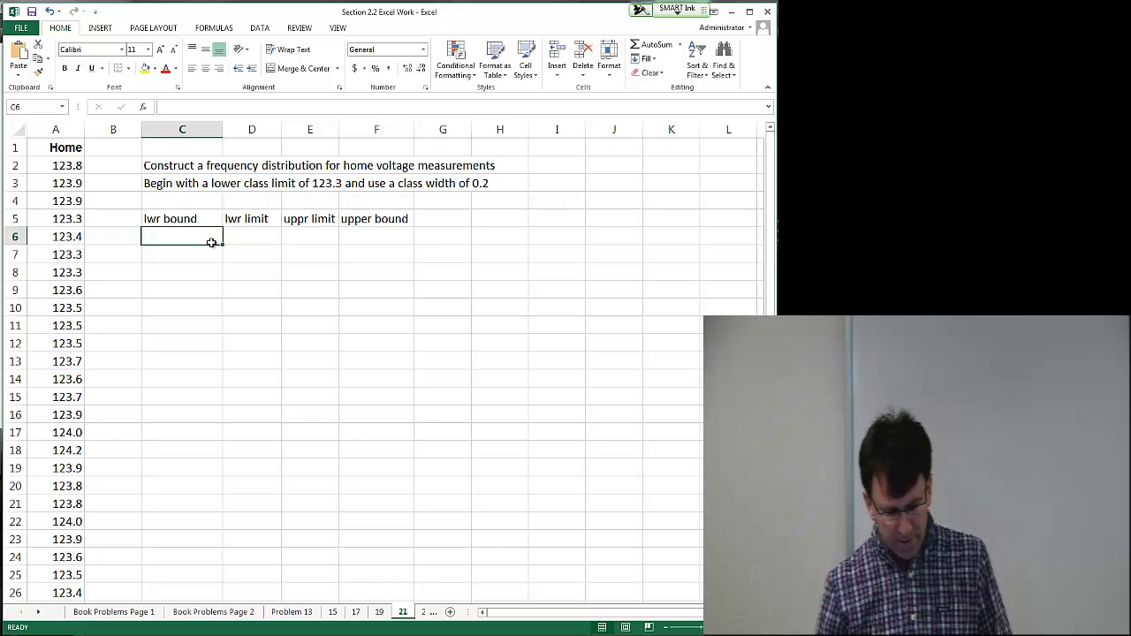
{"action": "type", "text": "123.25"}
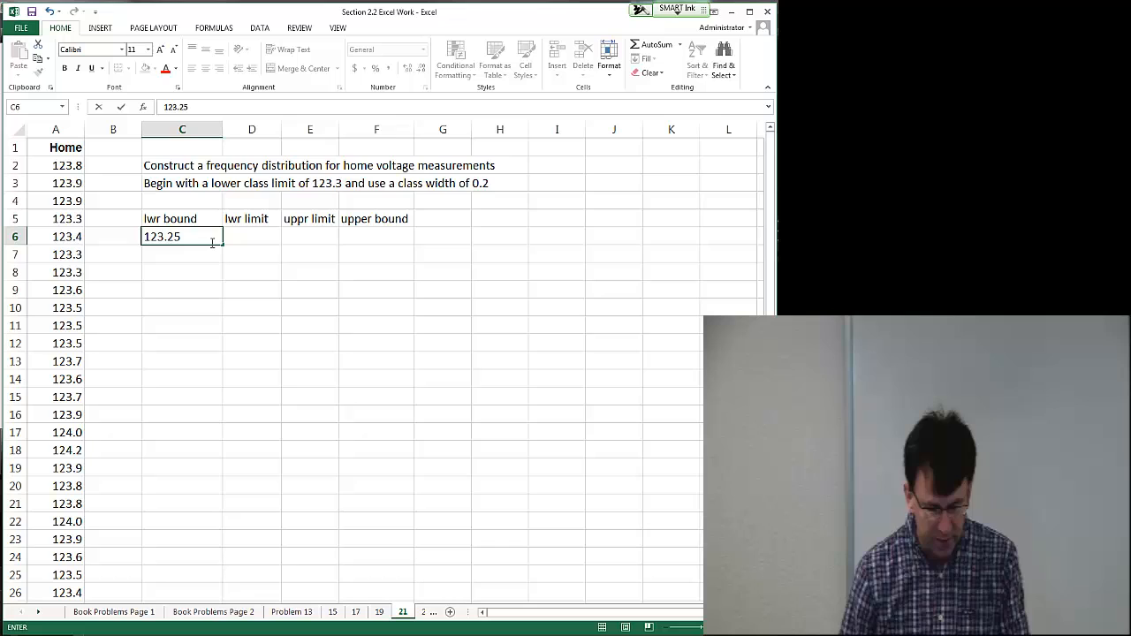
{"action": "key", "text": "Tab"}
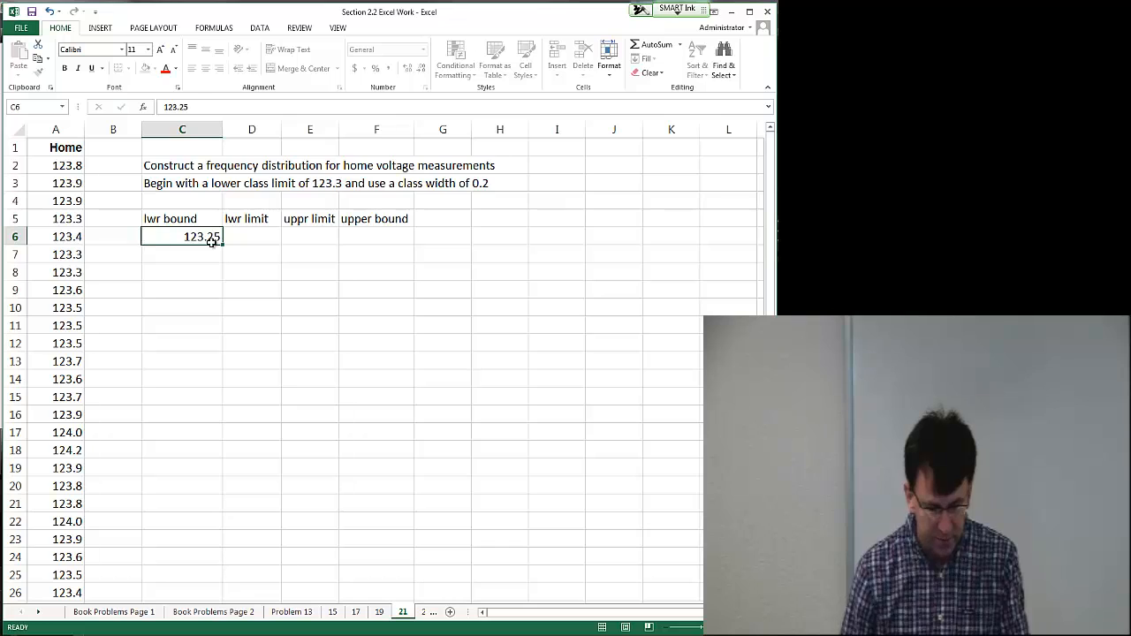
{"action": "type", "text": "123"}
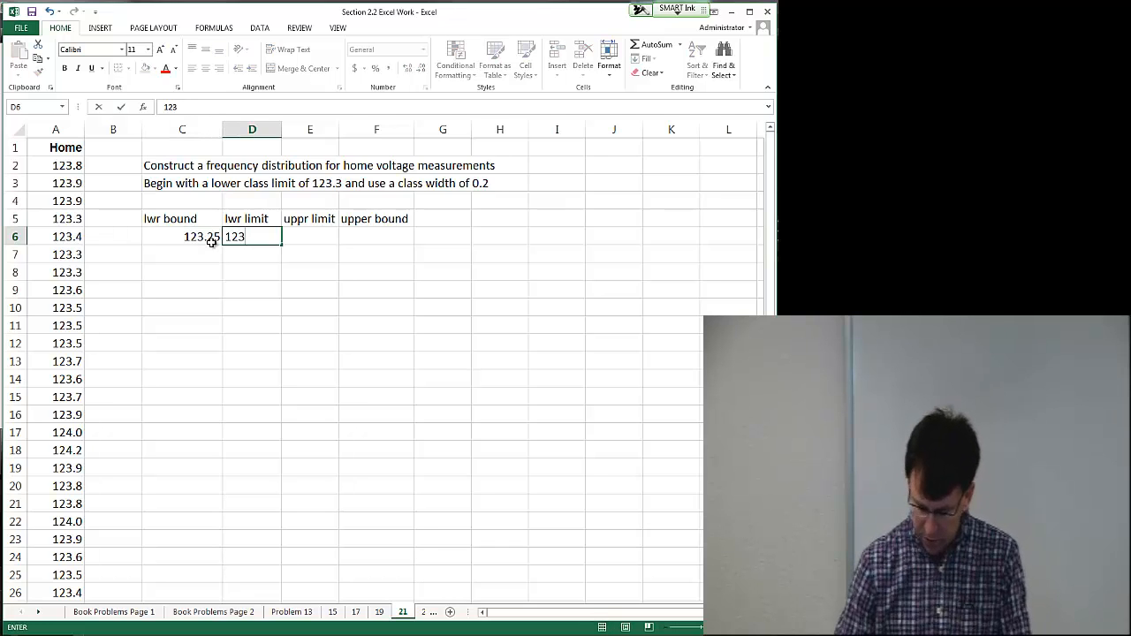
{"action": "type", "text": ".3"}
{"action": "key", "text": "Tab"}
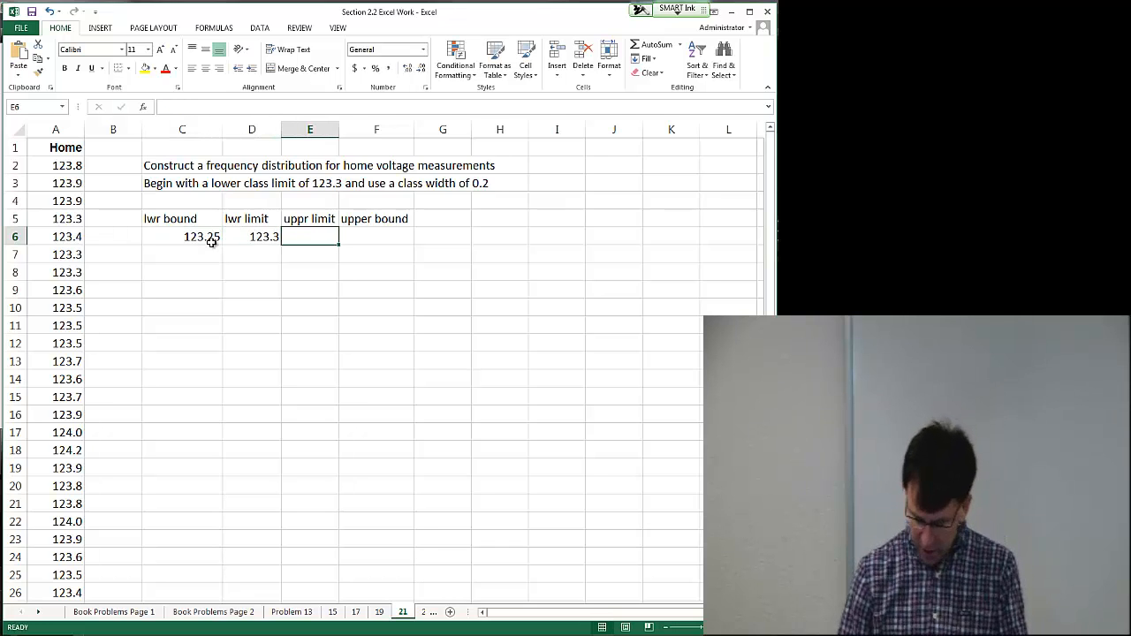
{"action": "type", "text": "123."}
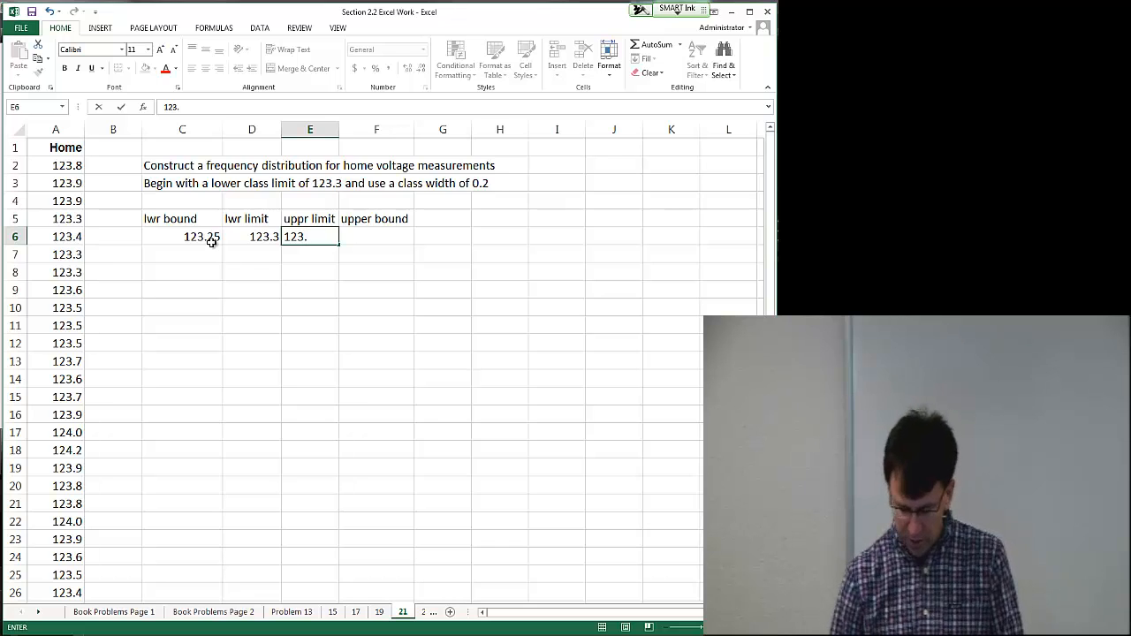
{"action": "type", "text": "4"}
{"action": "key", "text": "Tab"}
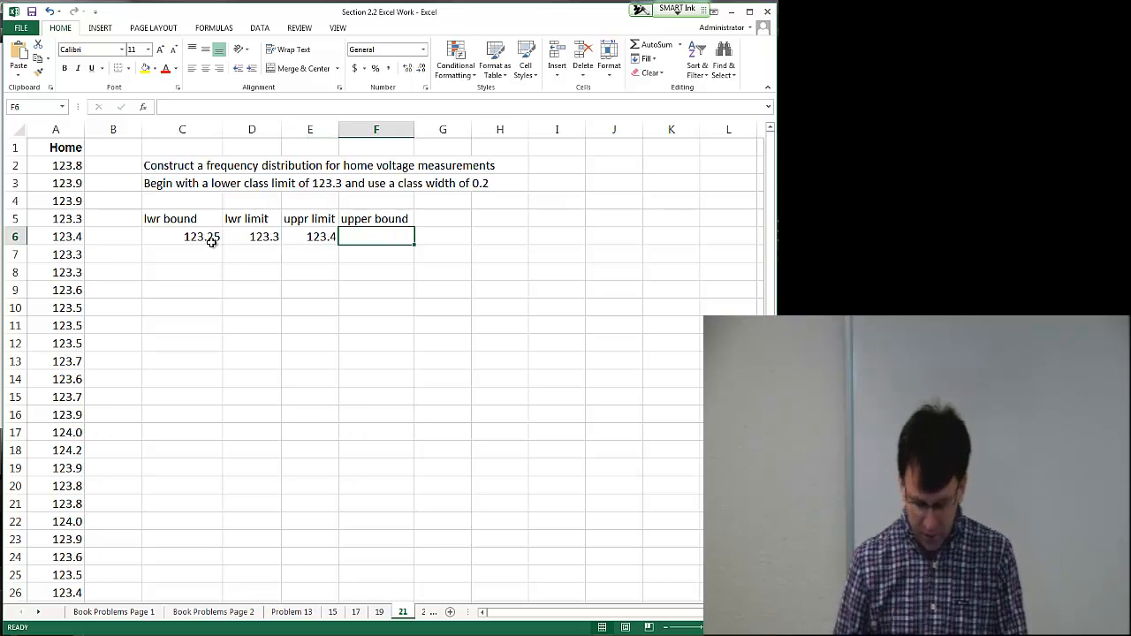
{"action": "type", "text": "123."}
{"action": "type", "text": "45"}
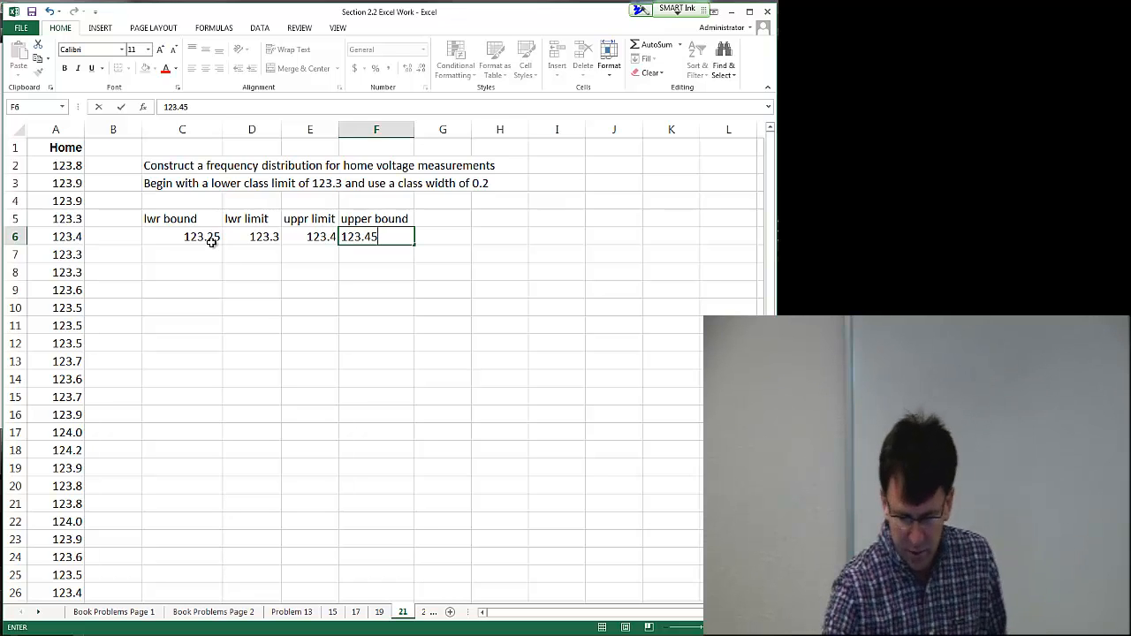
Step: Sketch a number line with ticks labelled 123.3 and 123.4, enclosed by red brackets spanning the class
{"action": "mouse_move", "coordinate": [493, 222]}
{"action": "left_mouse_down"}
{"action": "mouse_move", "coordinate": [706, 222]}
{"action": "mouse_move", "coordinate": [506, 233]}
{"action": "left_mouse_up"}
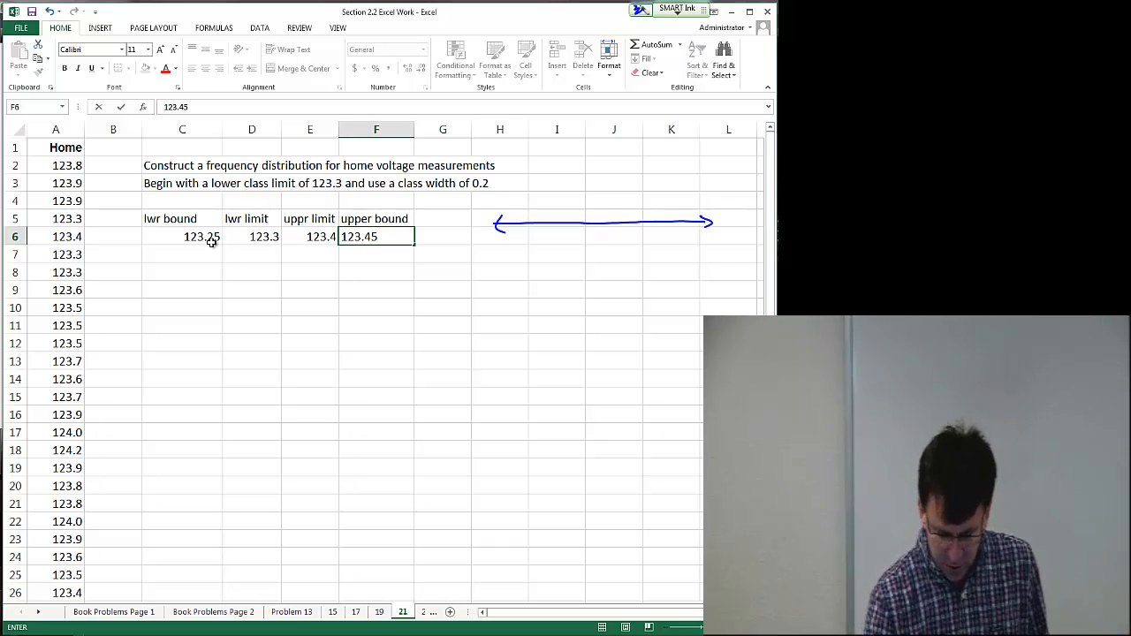
{"action": "mouse_move", "coordinate": [558, 214]}
{"action": "left_mouse_down"}
{"action": "mouse_move", "coordinate": [539, 269]}
{"action": "mouse_move", "coordinate": [572, 269]}
{"action": "left_mouse_up"}
{"action": "left_click", "coordinate": [567, 266]}
{"action": "mouse_move", "coordinate": [645, 215]}
{"action": "left_mouse_down"}
{"action": "mouse_move", "coordinate": [630, 266]}
{"action": "mouse_move", "coordinate": [661, 265]}
{"action": "left_mouse_up"}
{"action": "left_click_drag", "start_coordinate": [668, 254], "coordinate": [669, 271]}
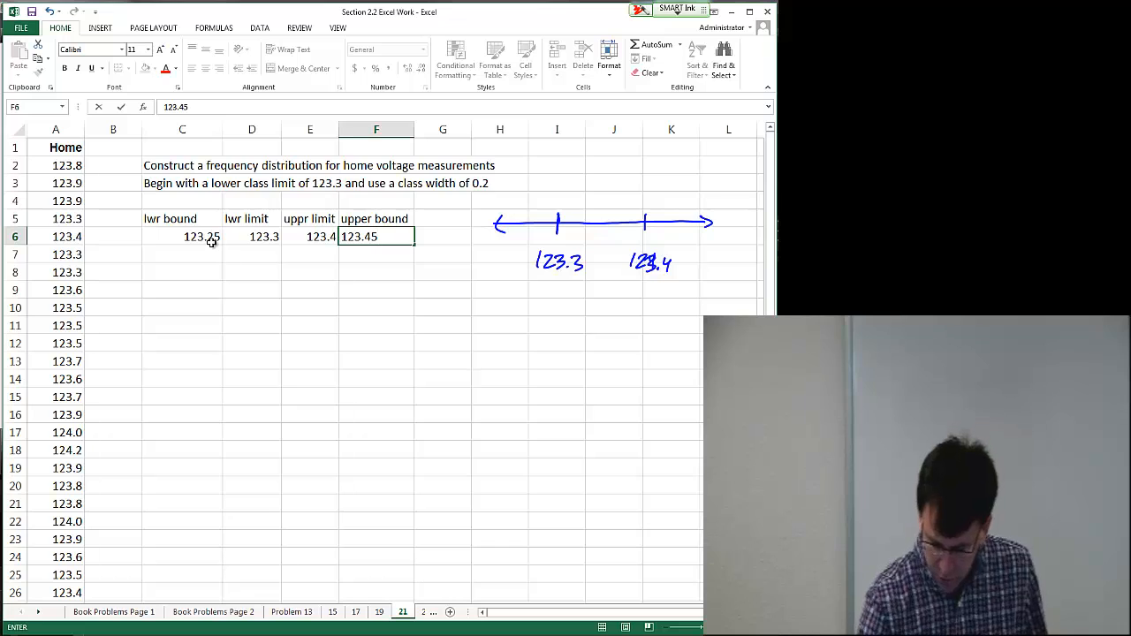
{"action": "mouse_move", "coordinate": [534, 206]}
{"action": "left_mouse_down"}
{"action": "mouse_move", "coordinate": [521, 203]}
{"action": "mouse_move", "coordinate": [528, 243]}
{"action": "left_mouse_up"}
{"action": "mouse_move", "coordinate": [673, 203]}
{"action": "left_mouse_down"}
{"action": "mouse_move", "coordinate": [688, 204]}
{"action": "mouse_move", "coordinate": [673, 240]}
{"action": "left_mouse_up"}
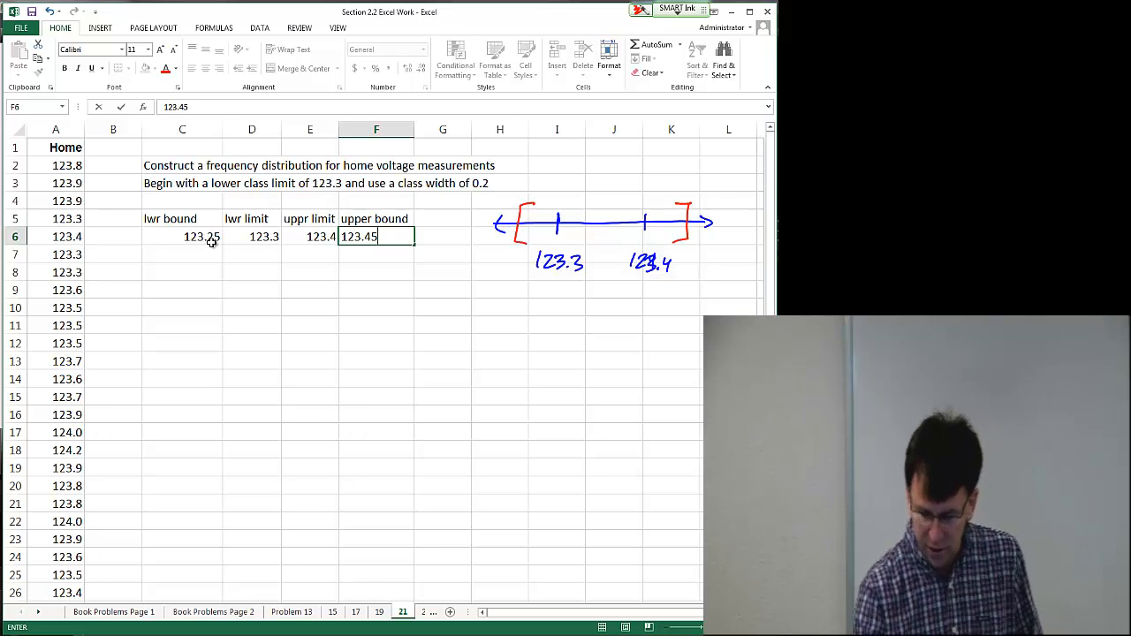
{"action": "left_click_drag", "start_coordinate": [521, 215], "coordinate": [686, 214]}
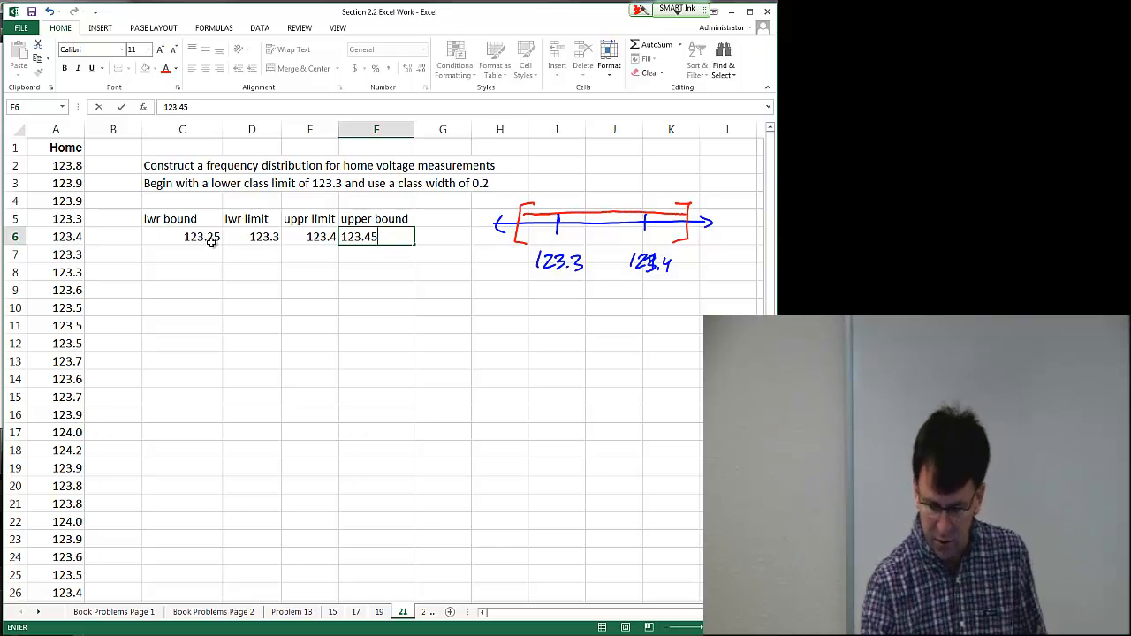
Step: Label the red brackets with the class boundaries 123.25 and 123.45 on the number line sketch
{"action": "left_click_drag", "start_coordinate": [511, 251], "coordinate": [493, 307]}
{"action": "mouse_move", "coordinate": [498, 296]}
{"action": "left_mouse_down"}
{"action": "mouse_move", "coordinate": [508, 308]}
{"action": "mouse_move", "coordinate": [545, 306]}
{"action": "left_mouse_up"}
{"action": "left_click", "coordinate": [529, 307]}
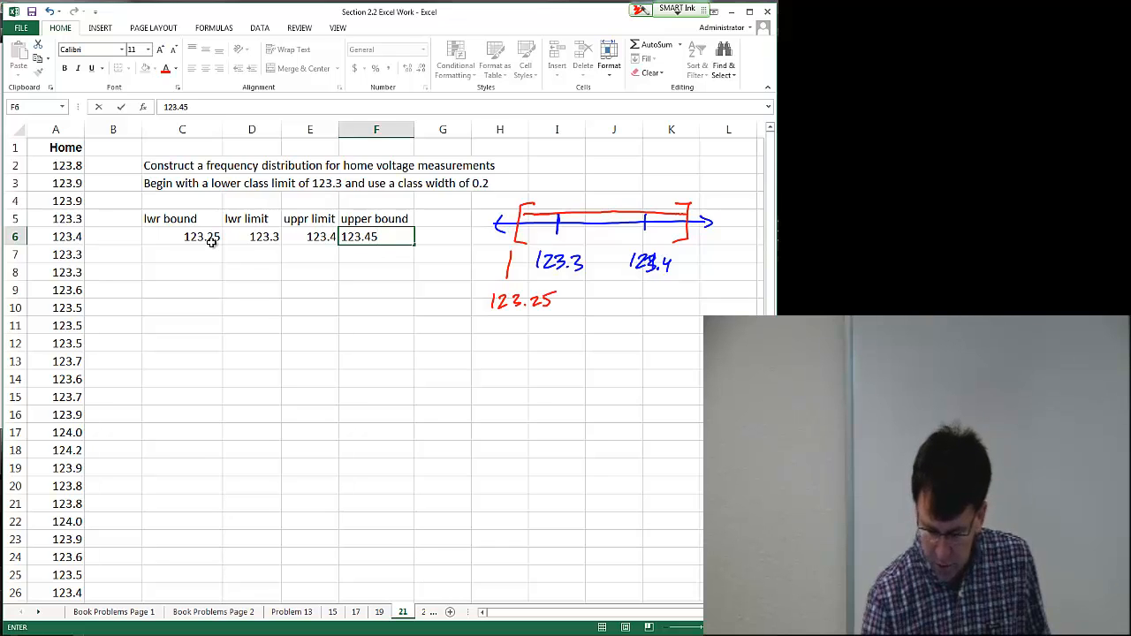
{"action": "mouse_move", "coordinate": [520, 231]}
{"action": "left_mouse_down"}
{"action": "mouse_move", "coordinate": [553, 231]}
{"action": "mouse_move", "coordinate": [523, 228]}
{"action": "left_mouse_up"}
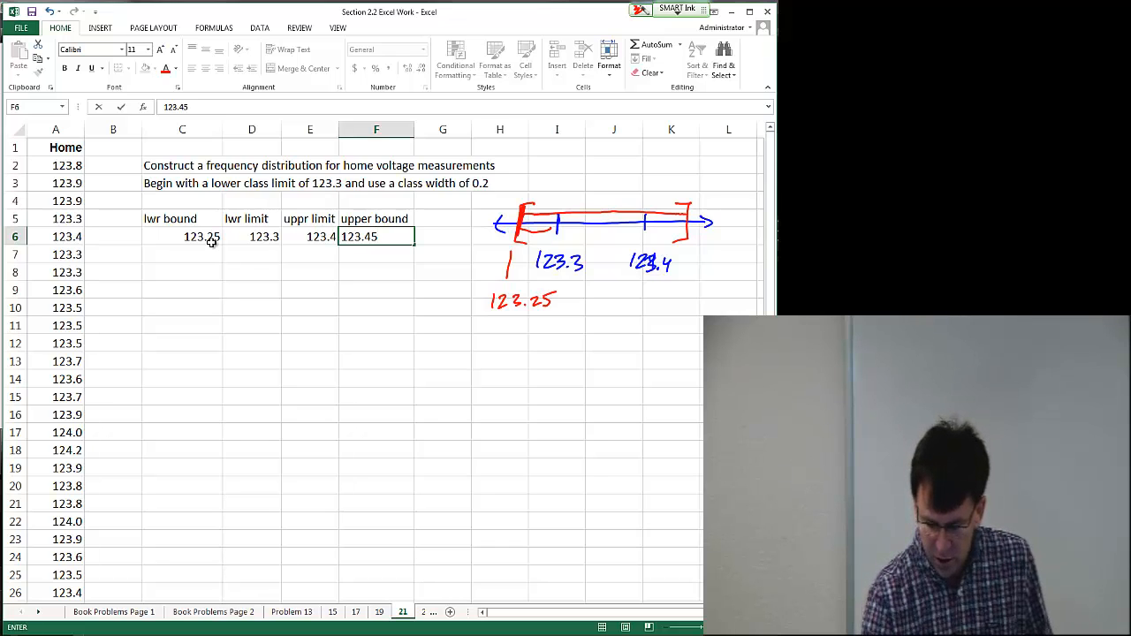
{"action": "mouse_move", "coordinate": [690, 273]}
{"action": "left_mouse_down"}
{"action": "mouse_move", "coordinate": [690, 247]}
{"action": "mouse_move", "coordinate": [679, 304]}
{"action": "left_mouse_up"}
{"action": "mouse_move", "coordinate": [684, 291]}
{"action": "left_mouse_down"}
{"action": "mouse_move", "coordinate": [694, 303]}
{"action": "mouse_move", "coordinate": [729, 304]}
{"action": "left_mouse_up"}
{"action": "left_click_drag", "start_coordinate": [680, 203], "coordinate": [679, 240]}
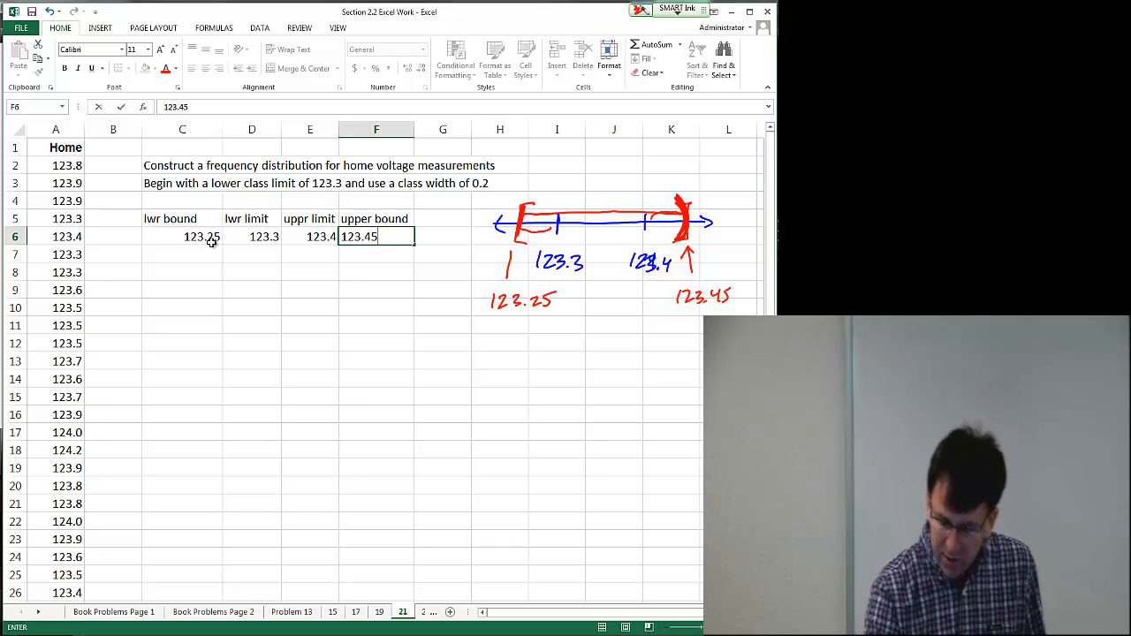
Step: Highlight the bracketed interval and annotate its width as .2 above it
{"action": "mouse_move", "coordinate": [571, 223]}
{"action": "left_mouse_down"}
{"action": "mouse_move", "coordinate": [645, 223]}
{"action": "mouse_move", "coordinate": [556, 225]}
{"action": "mouse_move", "coordinate": [583, 225]}
{"action": "left_mouse_up"}
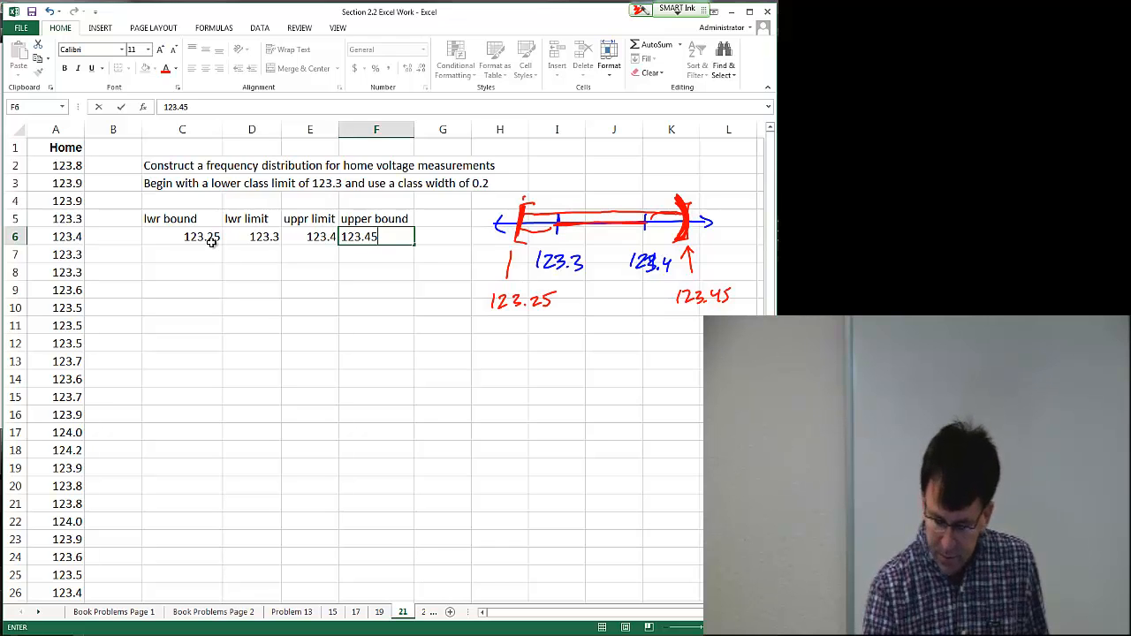
{"action": "left_click_drag", "start_coordinate": [523, 202], "coordinate": [684, 194]}
{"action": "mouse_move", "coordinate": [591, 176]}
{"action": "left_mouse_down"}
{"action": "mouse_move", "coordinate": [631, 184]}
{"action": "mouse_move", "coordinate": [604, 159]}
{"action": "left_mouse_up"}
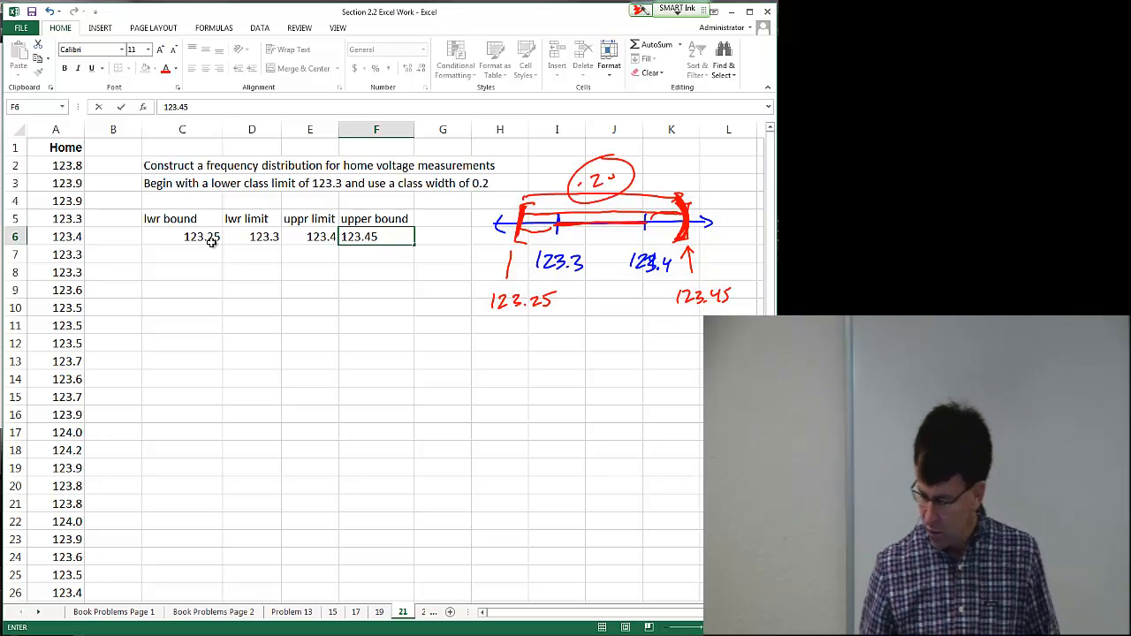
Step: Enter the second class's lower boundary 123.45 in C7
{"action": "left_click", "coordinate": [189, 237]}
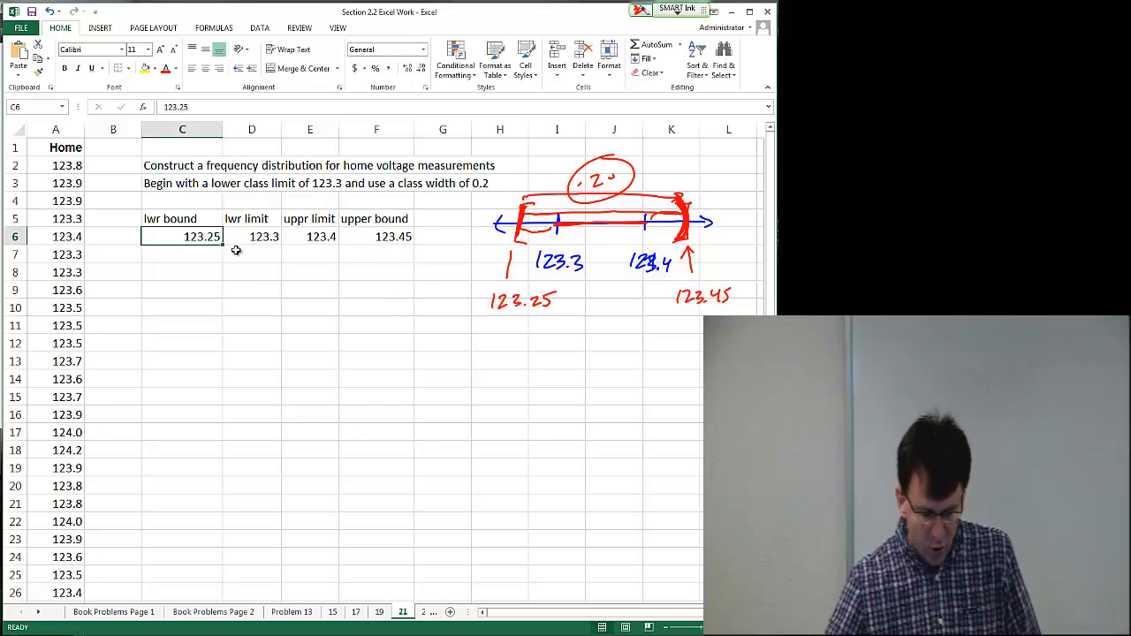
{"action": "left_click", "coordinate": [205, 253]}
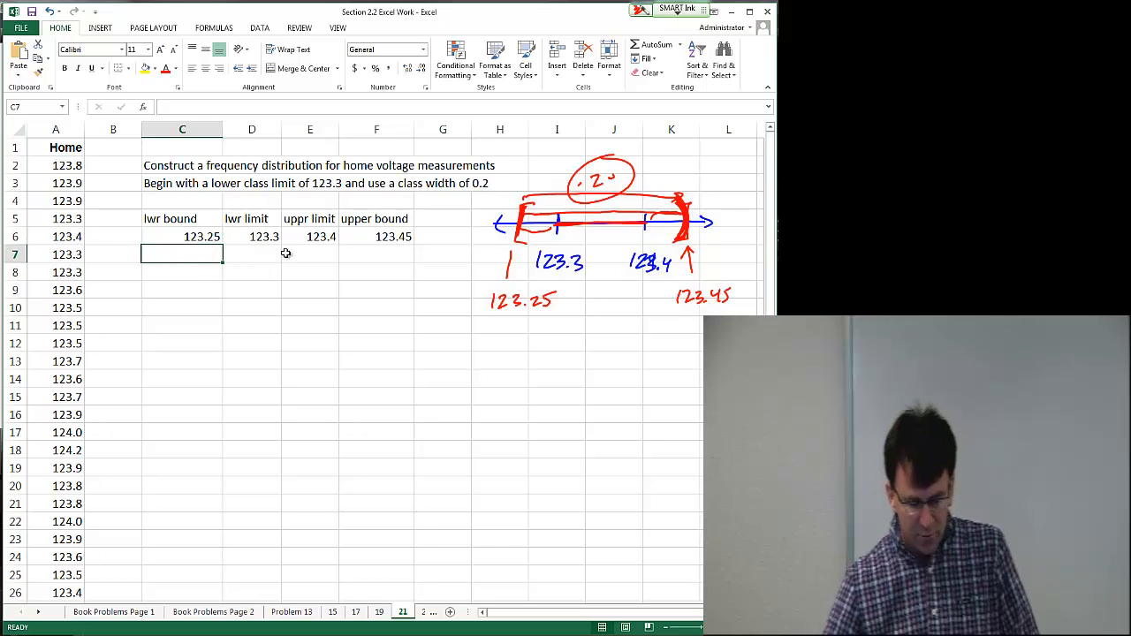
{"action": "type", "text": "12"}
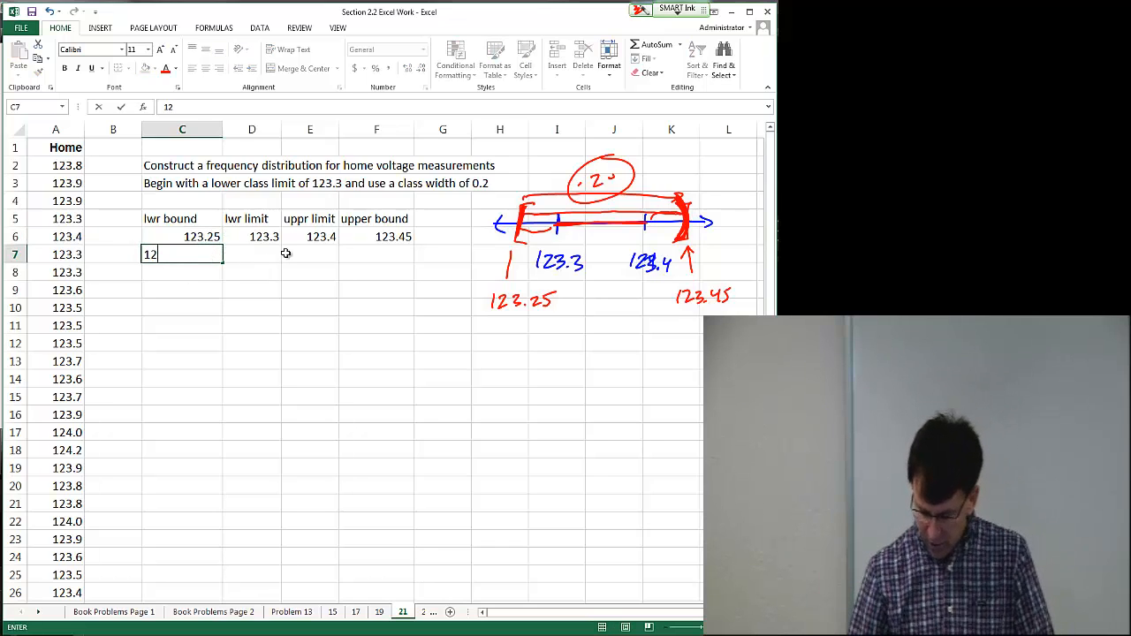
{"action": "type", "text": "3.45"}
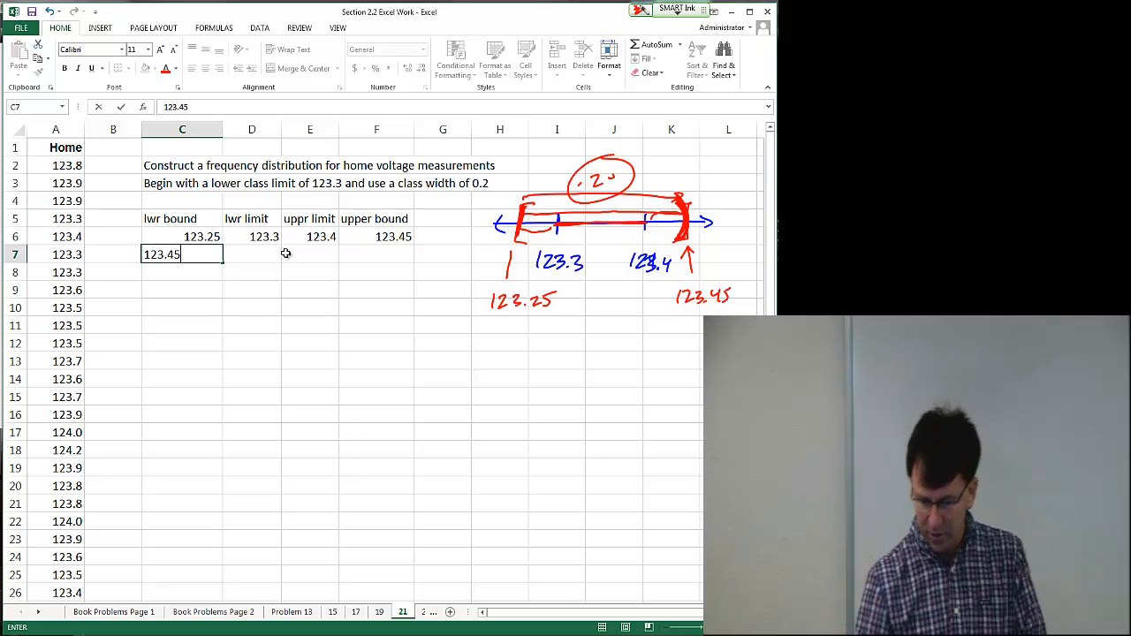
Step: Sketch the next interval starting from the 123.45 boundary on the number line
{"action": "left_click_drag", "start_coordinate": [663, 180], "coordinate": [679, 202]}
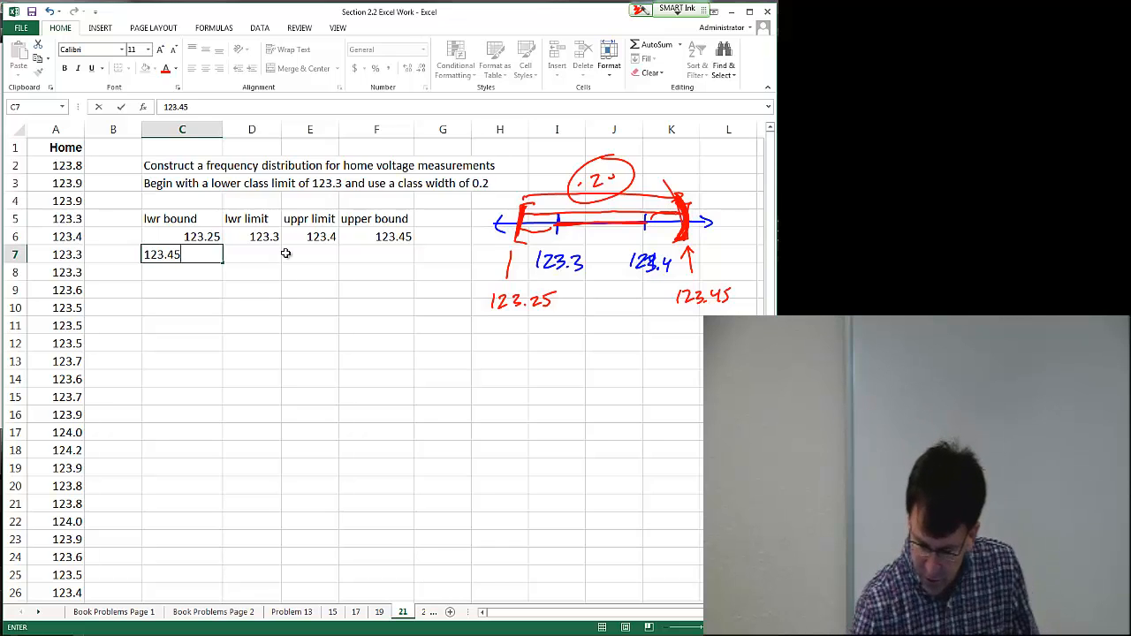
{"action": "left_click_drag", "start_coordinate": [691, 159], "coordinate": [689, 195]}
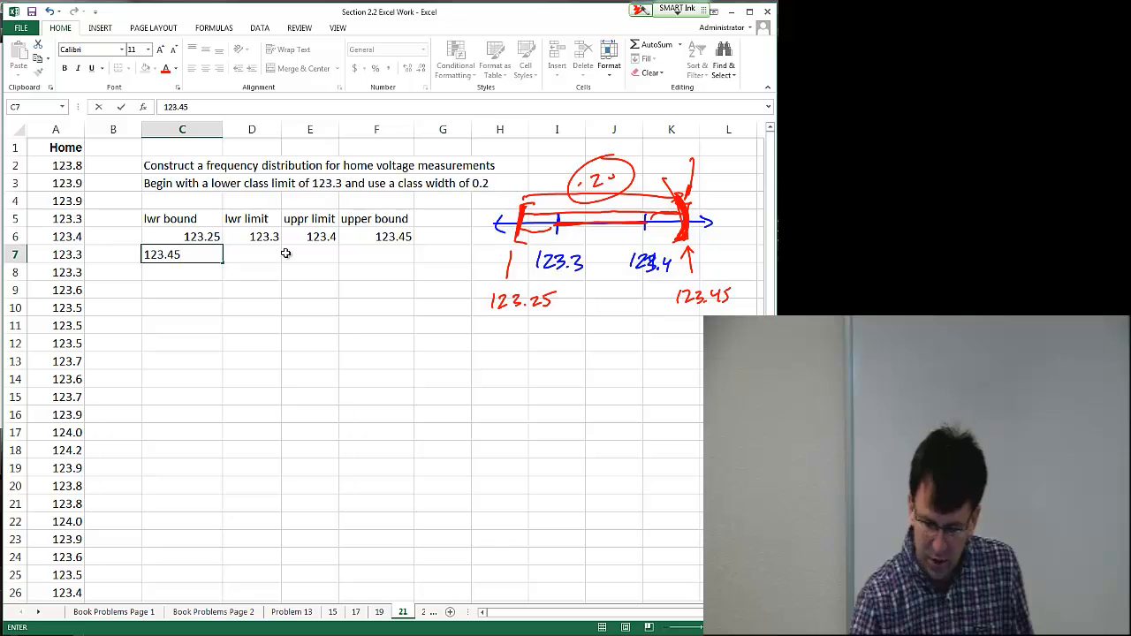
{"action": "mouse_move", "coordinate": [703, 188]}
{"action": "left_mouse_down"}
{"action": "mouse_move", "coordinate": [685, 240]}
{"action": "mouse_move", "coordinate": [707, 242]}
{"action": "mouse_move", "coordinate": [737, 216]}
{"action": "mouse_move", "coordinate": [733, 225]}
{"action": "left_mouse_up"}
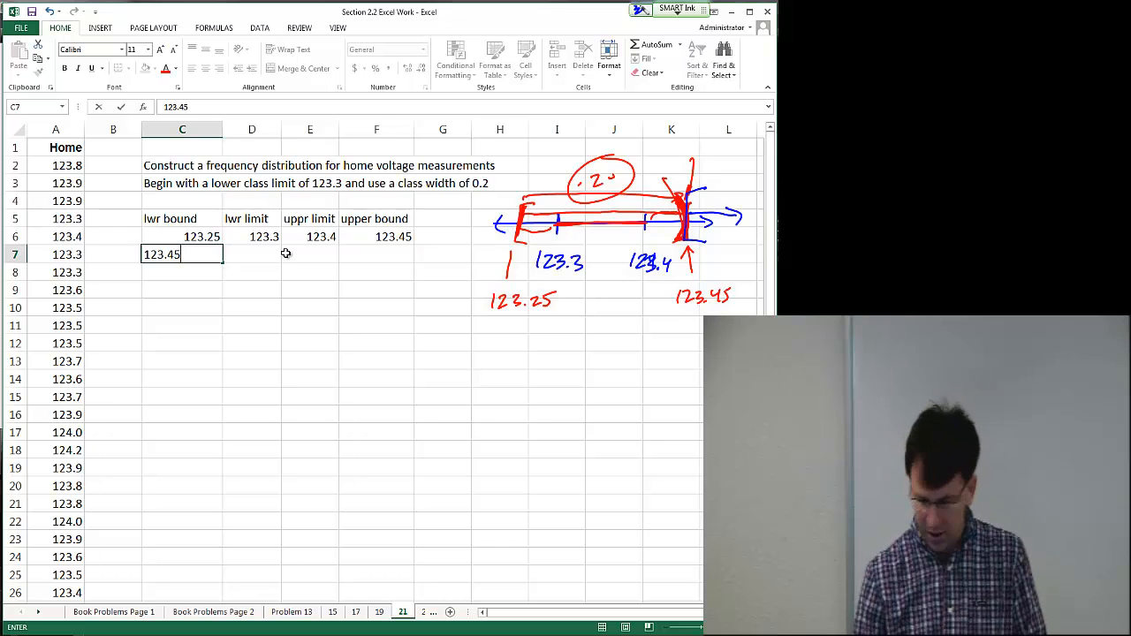
Step: Complete the second row with lower limit 123.5, upper limit 123.6 and upper boundary 123.65 in D7 to F7
{"action": "left_click", "coordinate": [261, 254]}
{"action": "type", "text": "1233."}
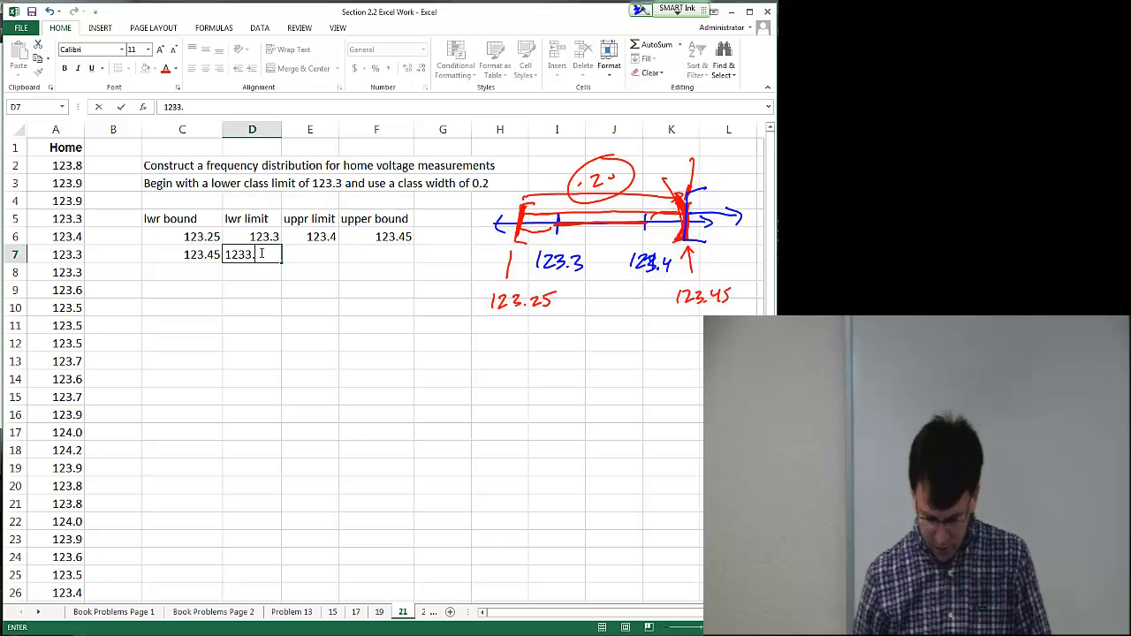
{"action": "key", "text": "BackSpace"}
{"action": "key", "text": "BackSpace"}
{"action": "type", "text": ".5`"}
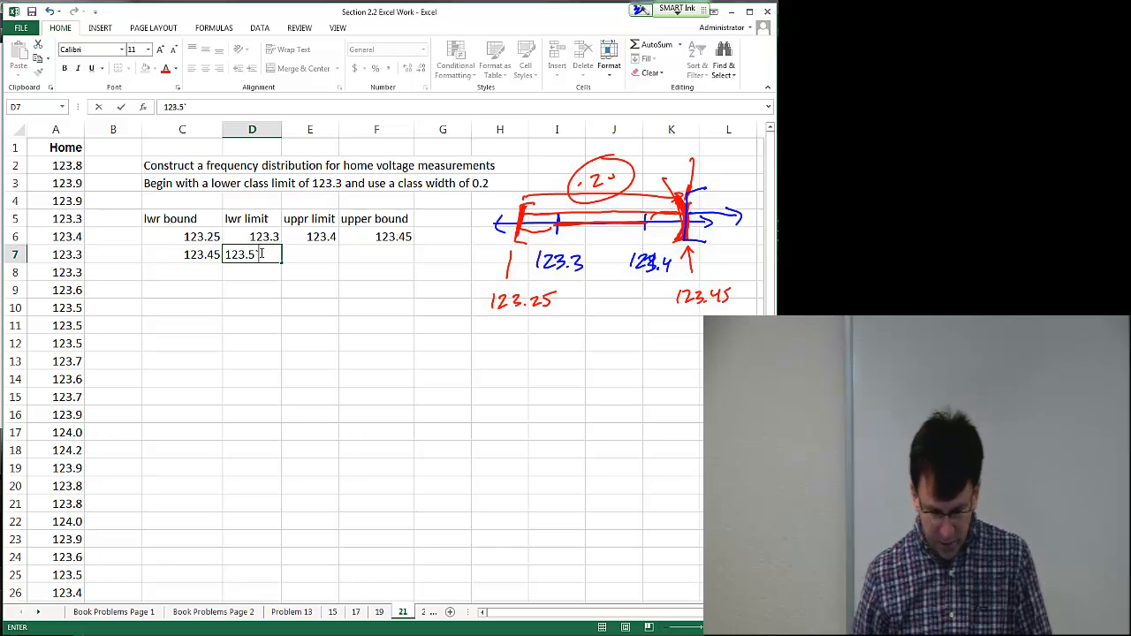
{"action": "key", "text": "BackSpace"}
{"action": "key", "text": "Tab"}
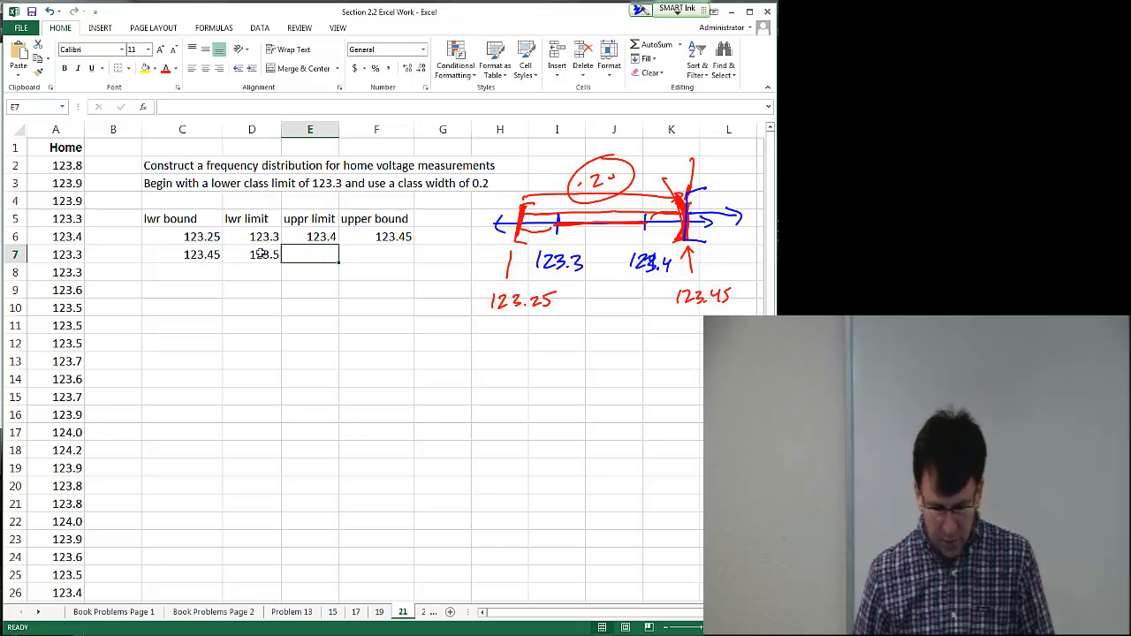
{"action": "type", "text": "123.6"}
{"action": "key", "text": "Tab"}
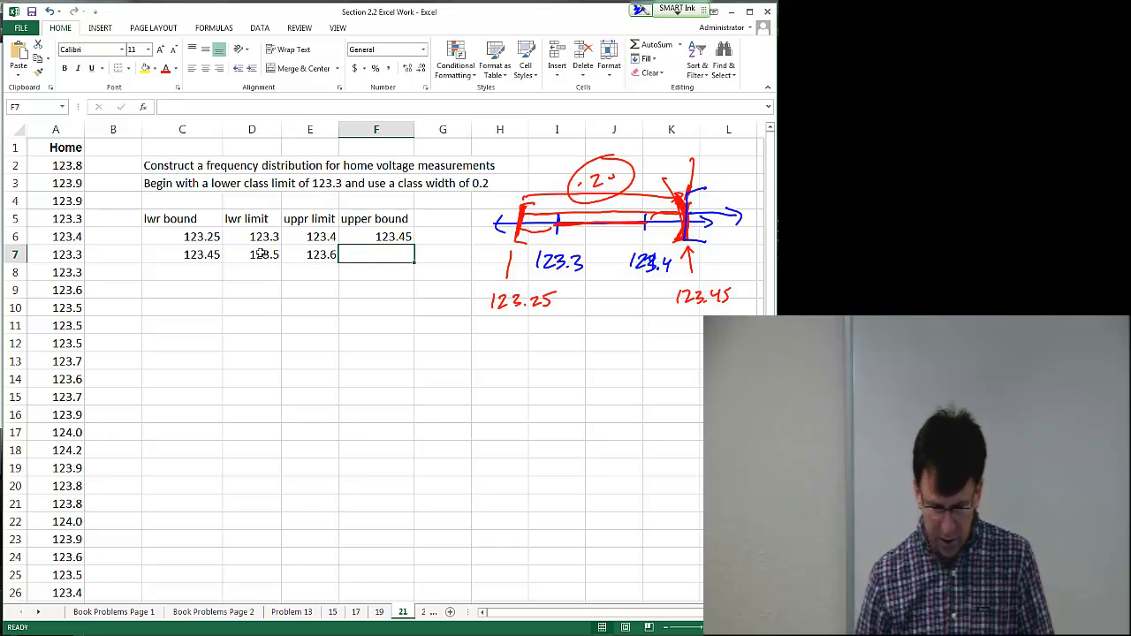
{"action": "type", "text": "123.65"}
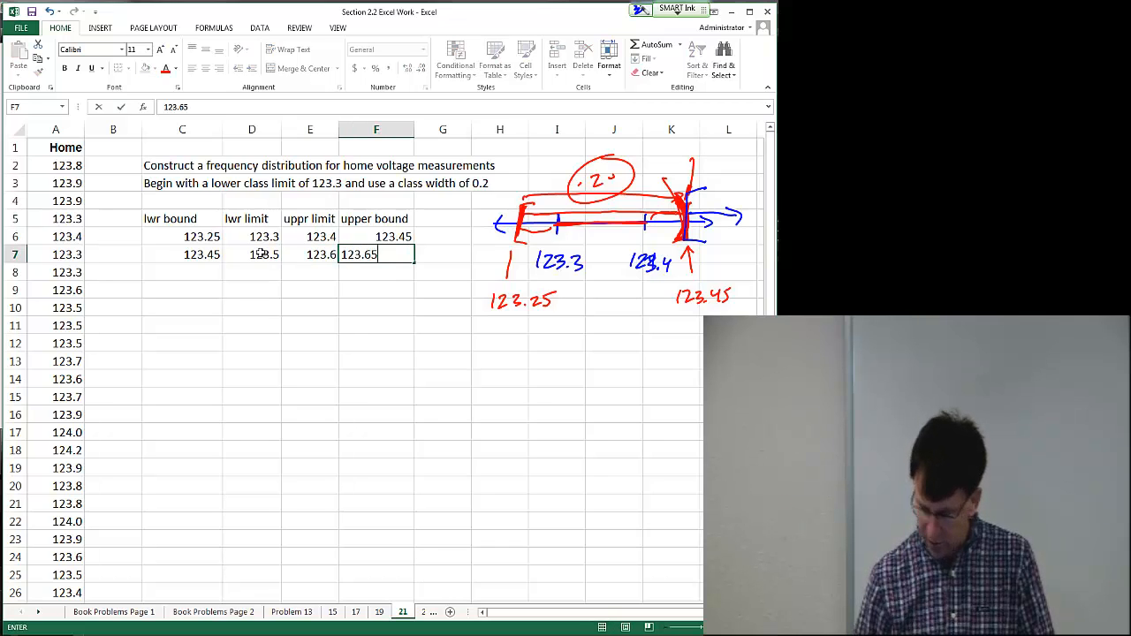
Step: Extend the lower boundary, lower limit, upper limit and upper boundary columns down through row 10 to make five classes
{"action": "key", "text": "Return"}
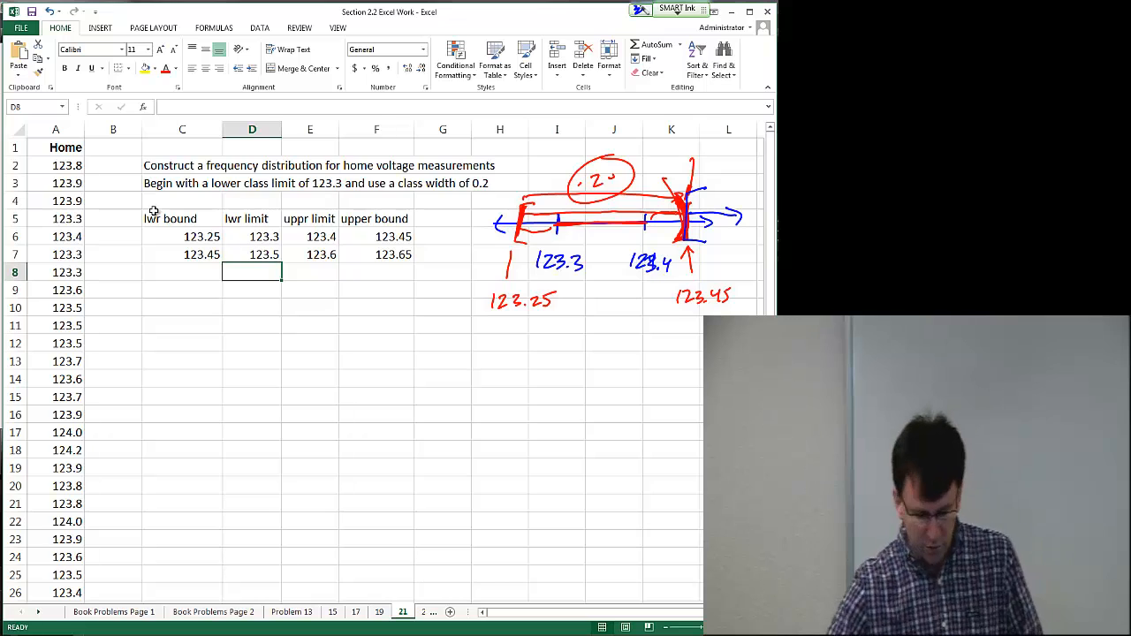
{"action": "left_click_drag", "start_coordinate": [186, 237], "coordinate": [222, 311]}
{"action": "left_click_drag", "start_coordinate": [264, 237], "coordinate": [264, 254]}
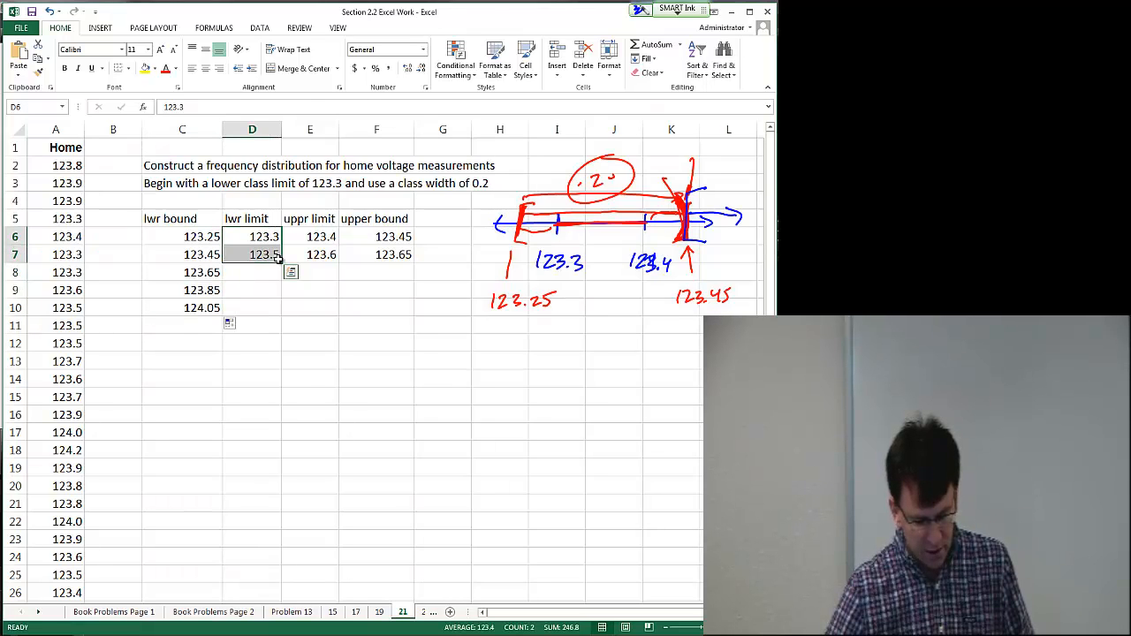
{"action": "left_click_drag", "start_coordinate": [282, 262], "coordinate": [285, 315]}
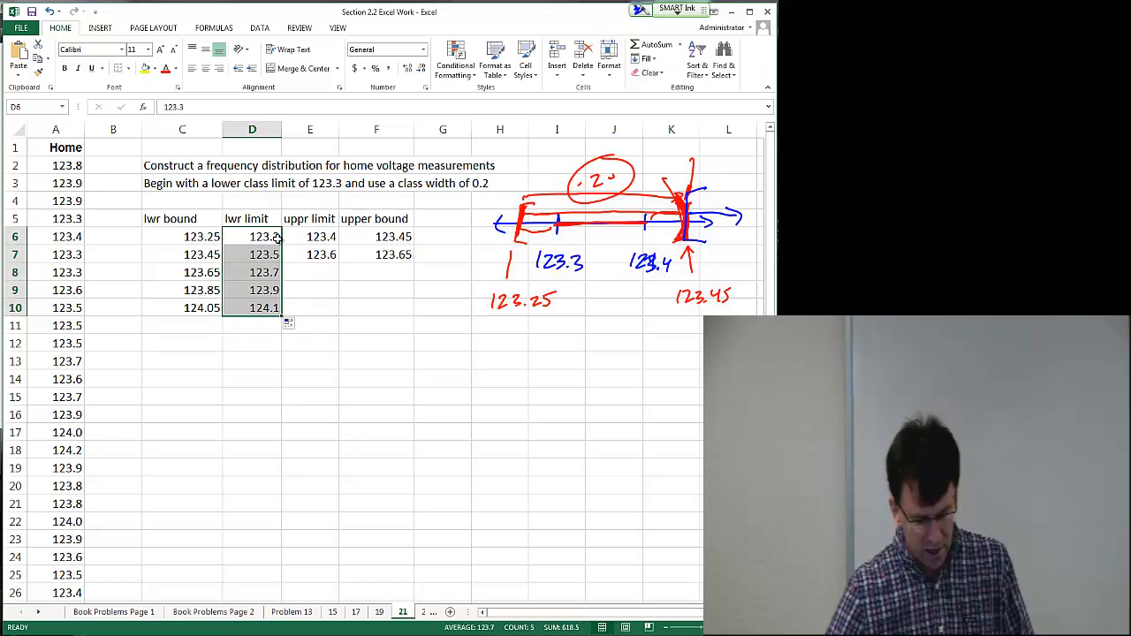
{"action": "left_click_drag", "start_coordinate": [327, 234], "coordinate": [345, 310]}
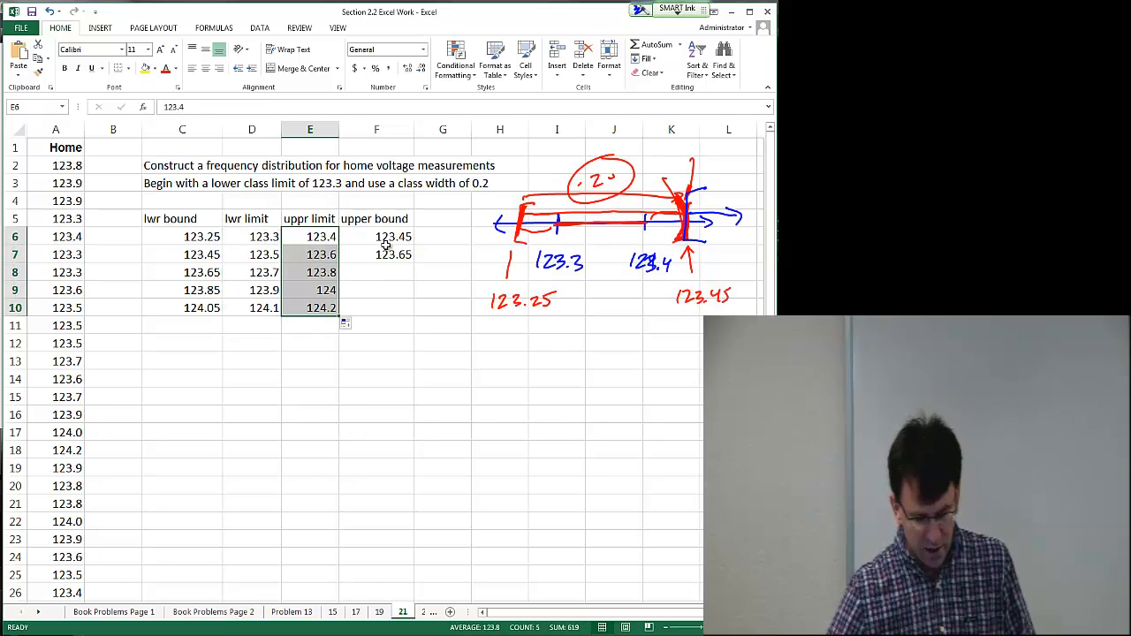
{"action": "left_click_drag", "start_coordinate": [387, 238], "coordinate": [411, 315]}
{"action": "left_click", "coordinate": [397, 238]}
{"action": "left_click", "coordinate": [375, 254]}
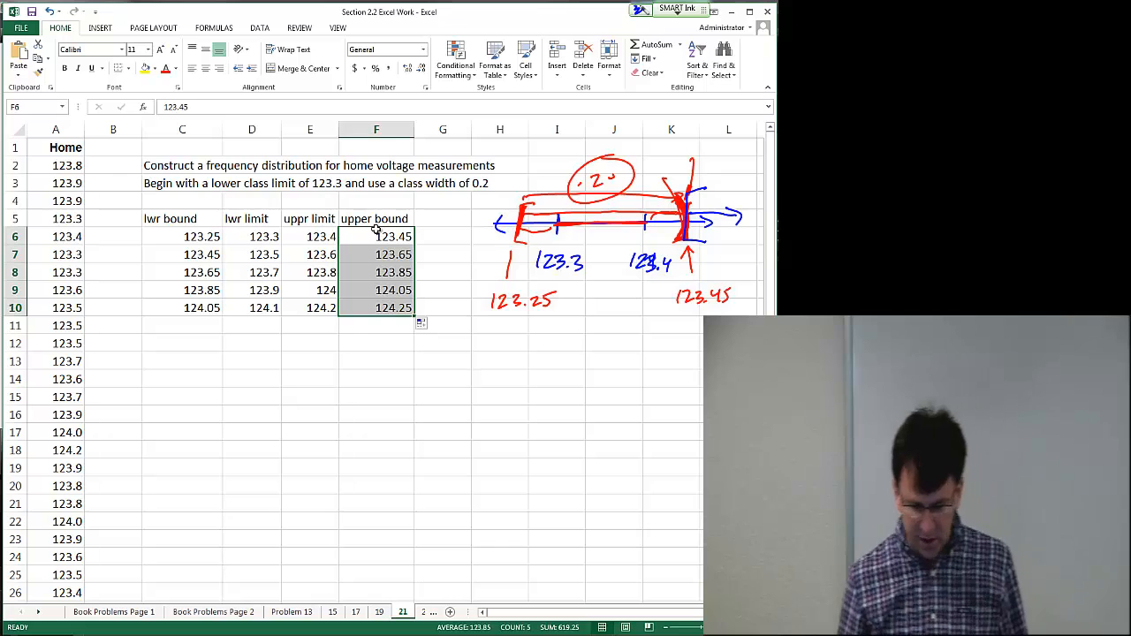
Step: With ink, circle the first voltage 123.8 and mark a tally beside the 123.65 to 123.85 class
{"action": "mouse_move", "coordinate": [80, 157]}
{"action": "left_mouse_down"}
{"action": "mouse_move", "coordinate": [97, 161]}
{"action": "mouse_move", "coordinate": [68, 154]}
{"action": "left_mouse_up"}
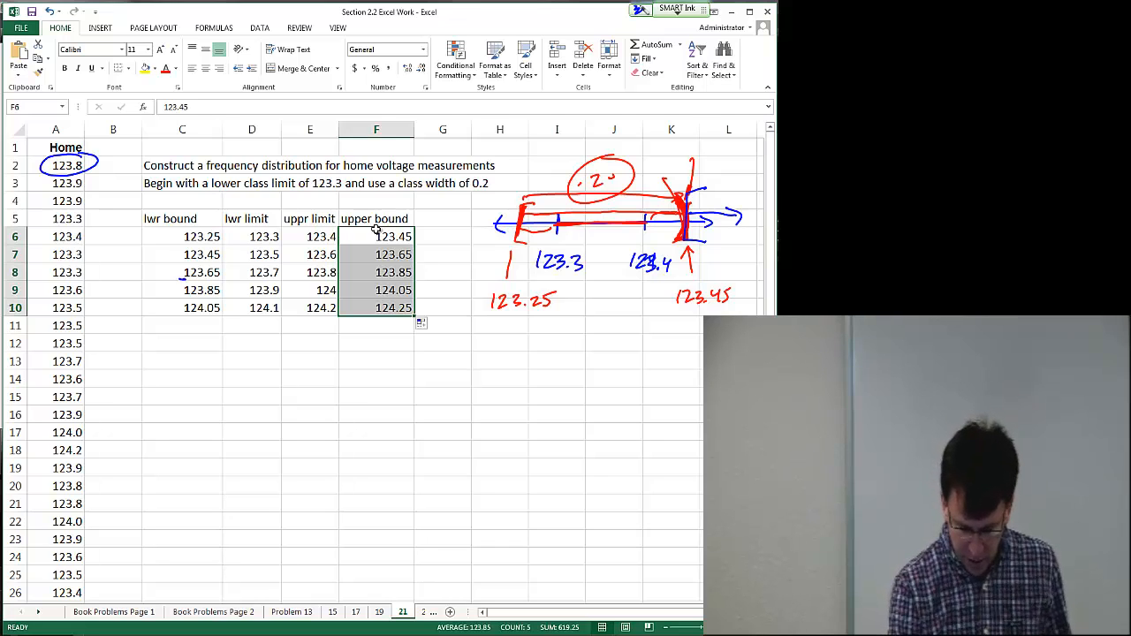
{"action": "mouse_move", "coordinate": [181, 279]}
{"action": "left_mouse_down"}
{"action": "mouse_move", "coordinate": [228, 271]}
{"action": "mouse_move", "coordinate": [175, 279]}
{"action": "left_mouse_up"}
{"action": "mouse_move", "coordinate": [396, 264]}
{"action": "left_mouse_down"}
{"action": "mouse_move", "coordinate": [402, 283]}
{"action": "mouse_move", "coordinate": [407, 263]}
{"action": "mouse_move", "coordinate": [422, 279]}
{"action": "mouse_move", "coordinate": [412, 254]}
{"action": "mouse_move", "coordinate": [419, 283]}
{"action": "left_mouse_up"}
{"action": "left_click_drag", "start_coordinate": [176, 263], "coordinate": [170, 283]}
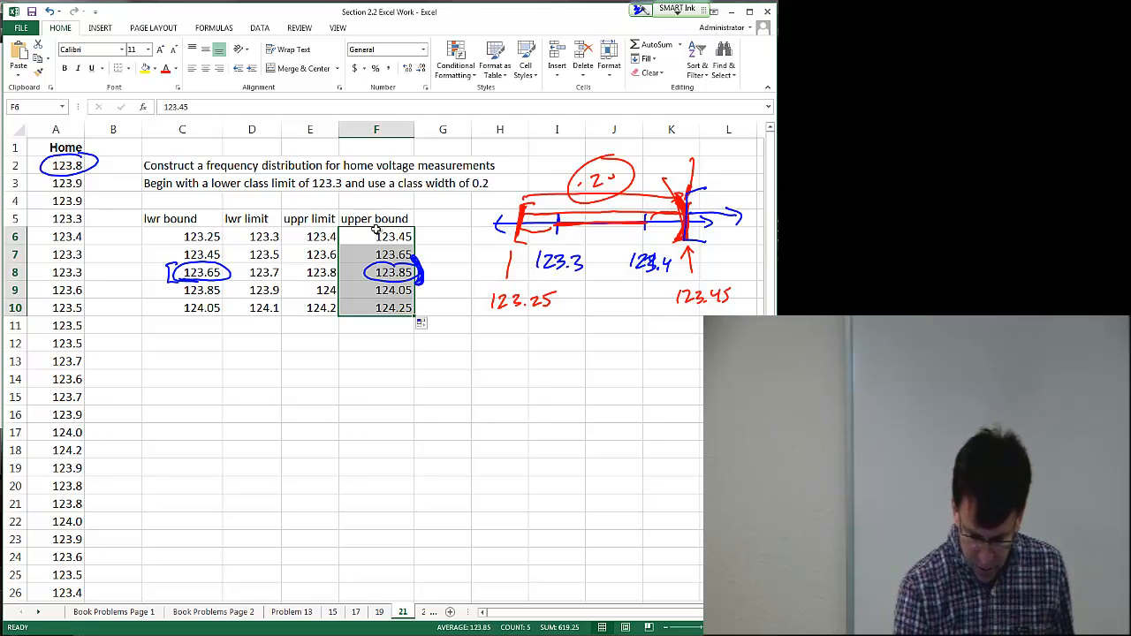
{"action": "left_click_drag", "start_coordinate": [438, 266], "coordinate": [436, 279]}
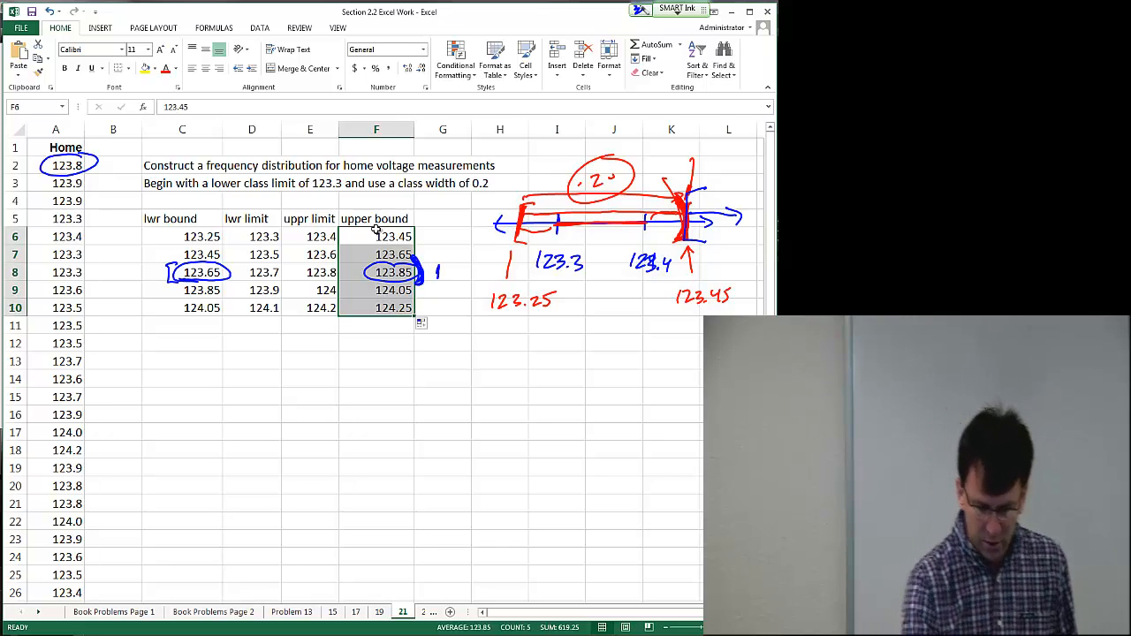
Step: Circle the next few voltages in column A and add tally marks beside their matching classes
{"action": "left_click_drag", "start_coordinate": [78, 174], "coordinate": [88, 181]}
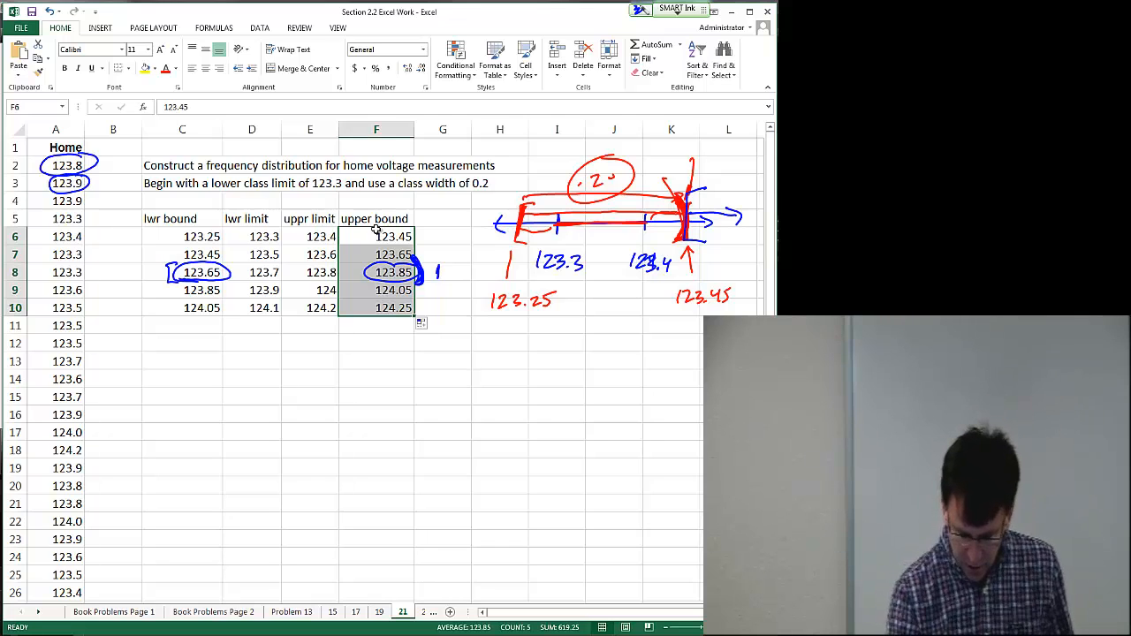
{"action": "left_click_drag", "start_coordinate": [399, 295], "coordinate": [436, 298]}
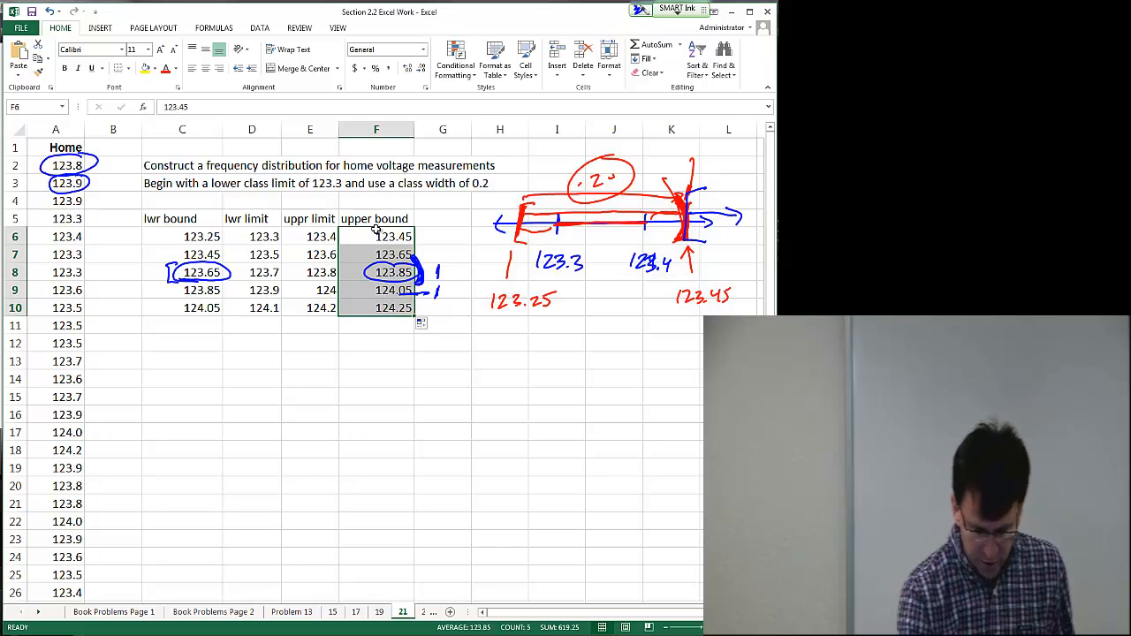
{"action": "left_click_drag", "start_coordinate": [90, 194], "coordinate": [80, 189]}
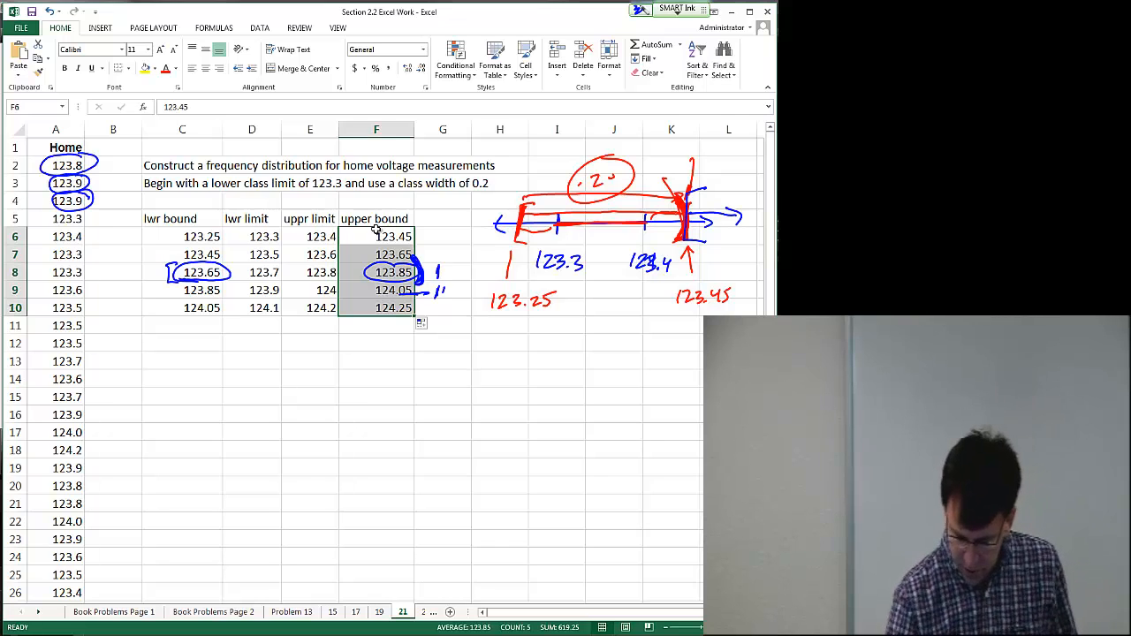
{"action": "left_click_drag", "start_coordinate": [445, 286], "coordinate": [441, 298]}
{"action": "mouse_move", "coordinate": [81, 208]}
{"action": "left_mouse_down"}
{"action": "mouse_move", "coordinate": [92, 223]}
{"action": "mouse_move", "coordinate": [77, 207]}
{"action": "left_mouse_up"}
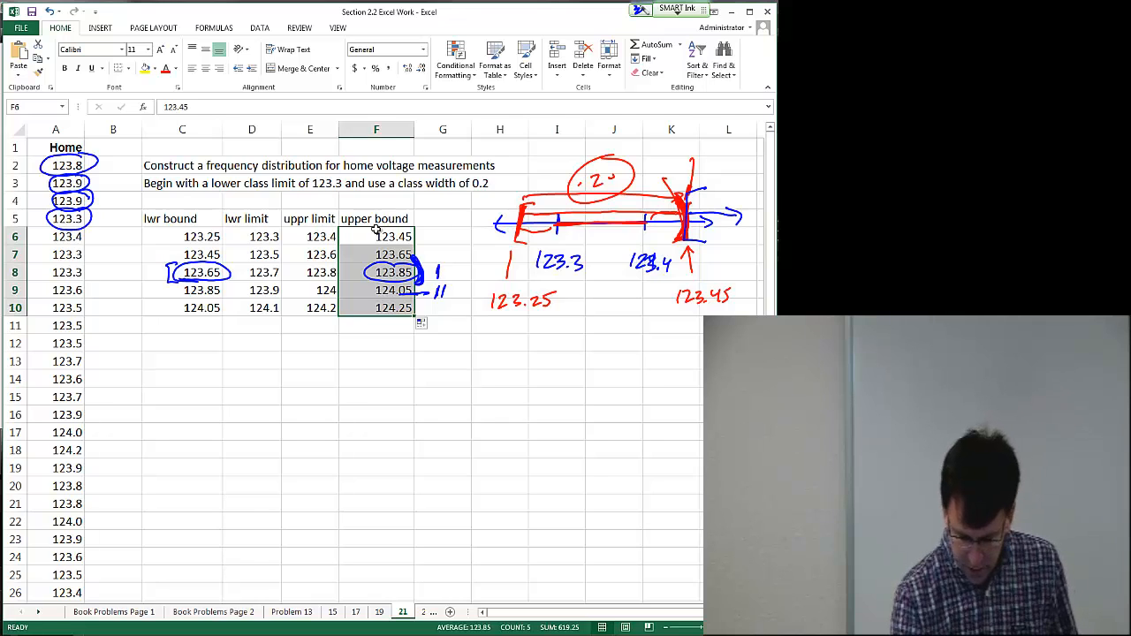
{"action": "left_click_drag", "start_coordinate": [179, 227], "coordinate": [176, 246]}
{"action": "mouse_move", "coordinate": [410, 223]}
{"action": "left_mouse_down"}
{"action": "mouse_move", "coordinate": [412, 238]}
{"action": "mouse_move", "coordinate": [435, 244]}
{"action": "left_mouse_up"}
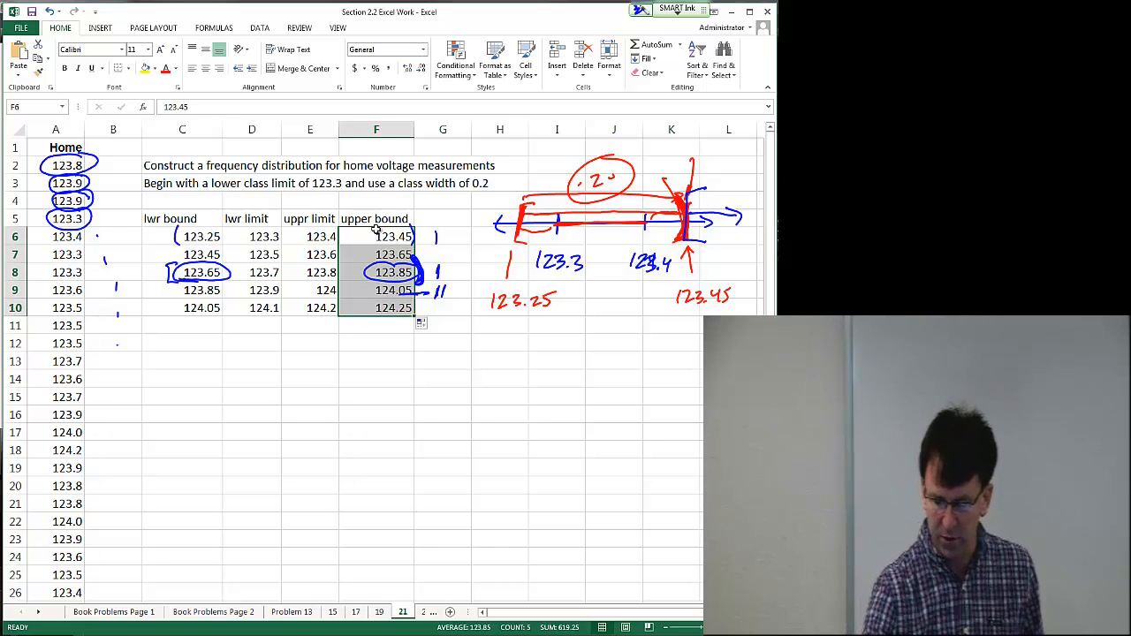
Step: Clear all ink annotations from the screen
{"action": "left_click", "coordinate": [640, 10]}
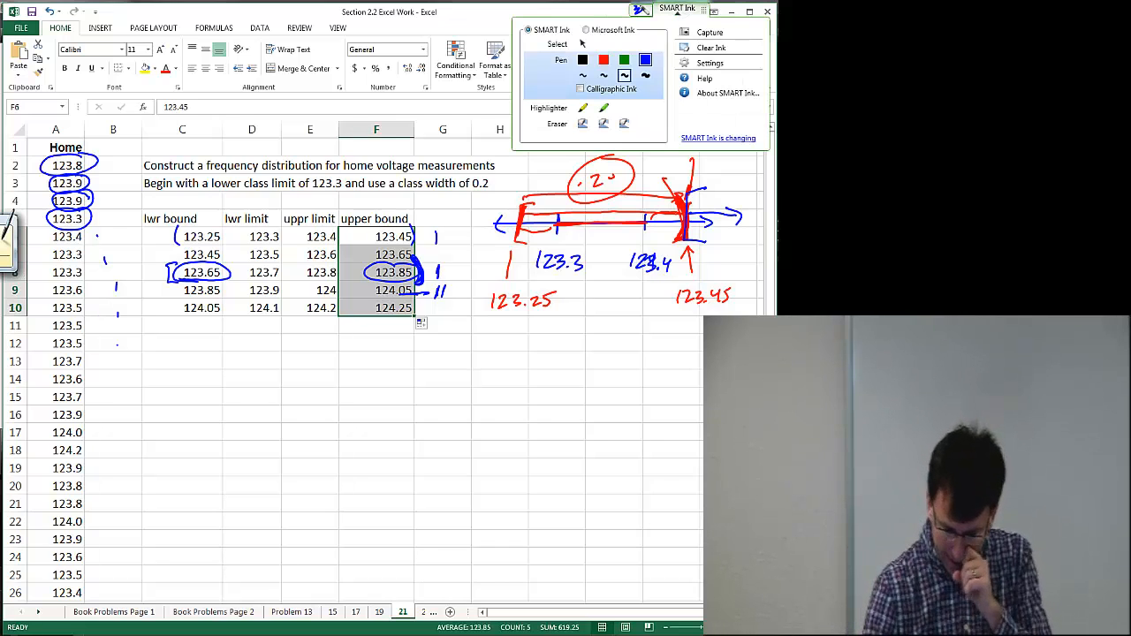
{"action": "left_click", "coordinate": [713, 49]}
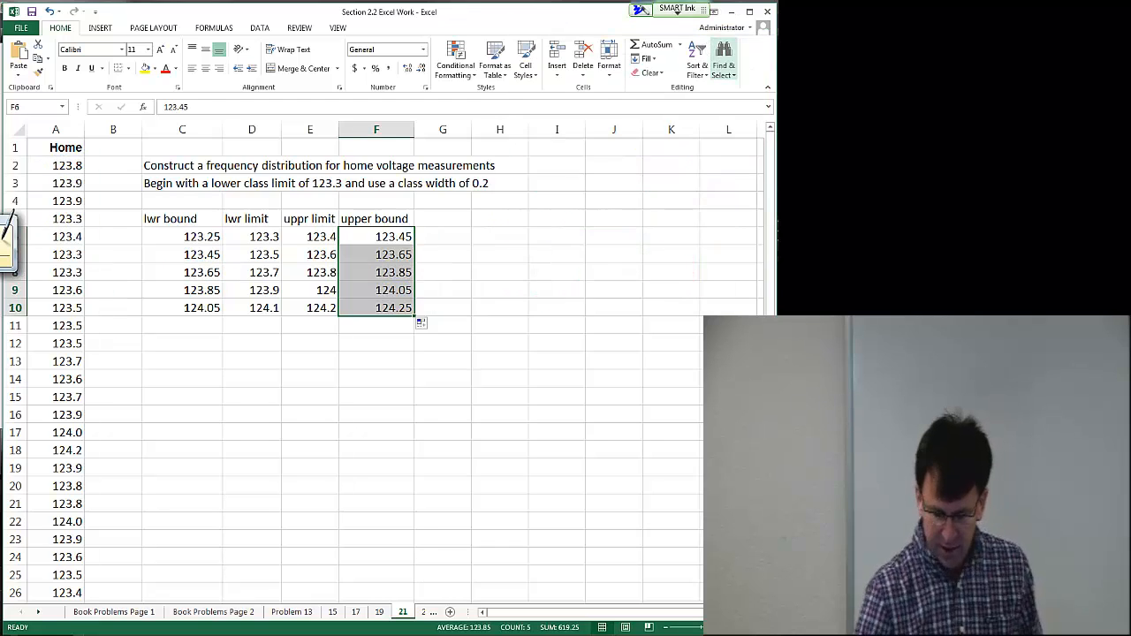
Step: Enable the Analysis ToolPak in the Excel add-ins through Excel Options
{"action": "left_click", "coordinate": [259, 29]}
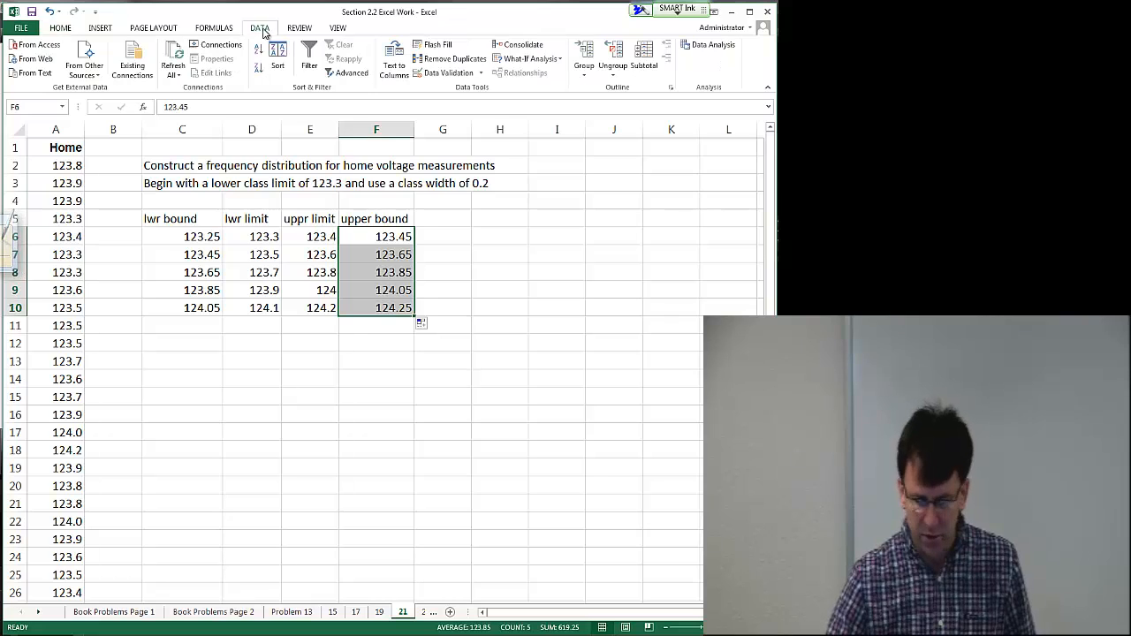
{"action": "left_click", "coordinate": [704, 44]}
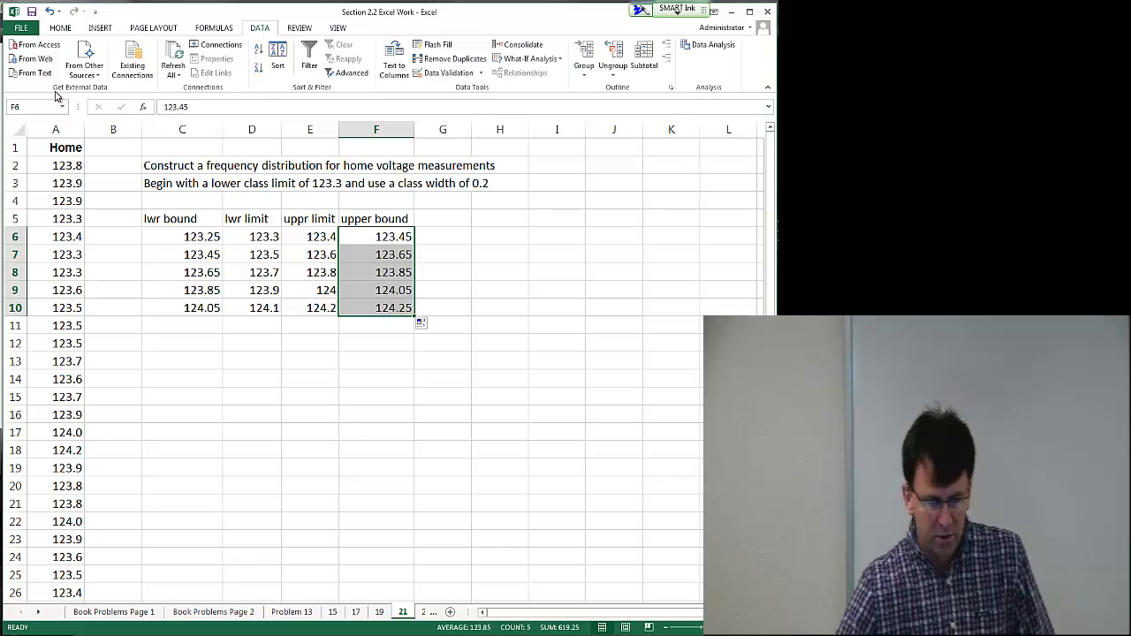
{"action": "left_click", "coordinate": [21, 30]}
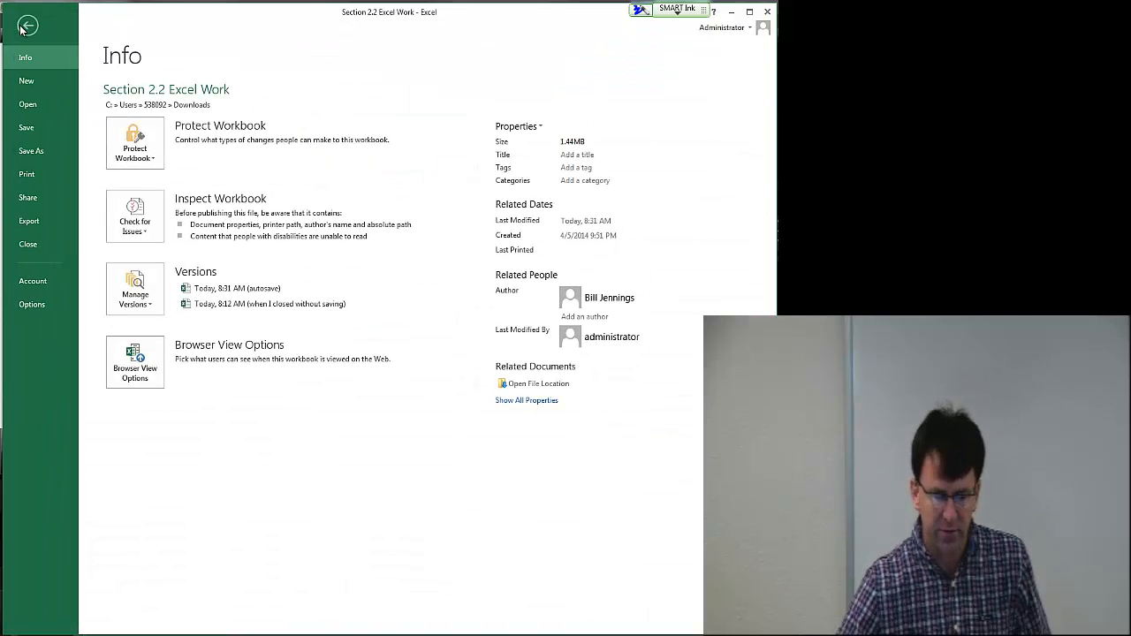
{"action": "left_click", "coordinate": [32, 305]}
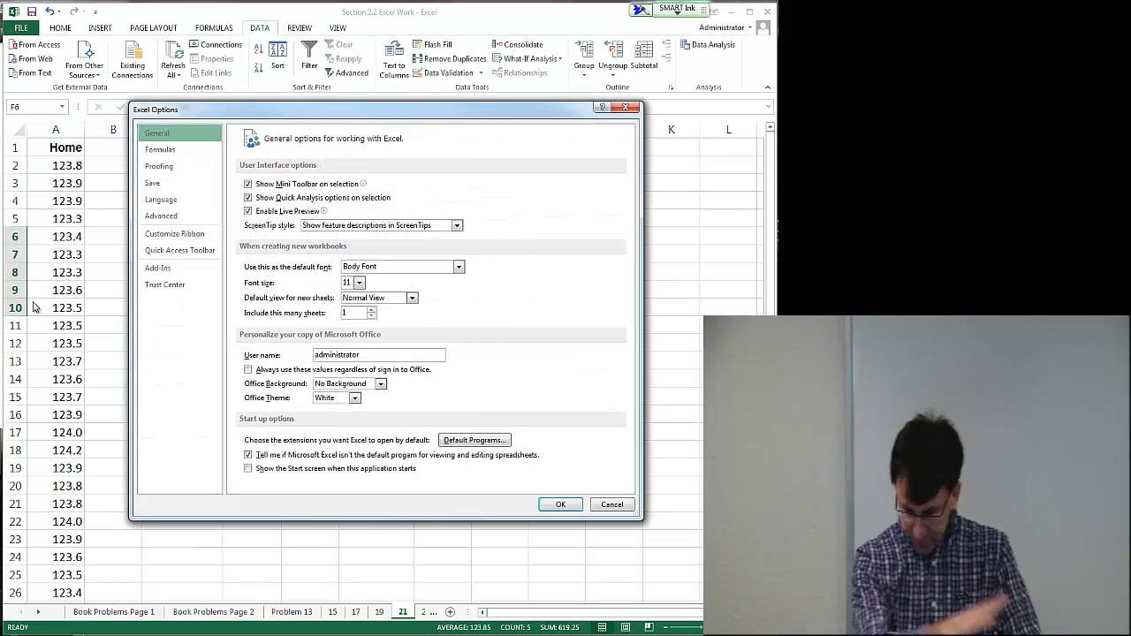
{"action": "left_click", "coordinate": [159, 269]}
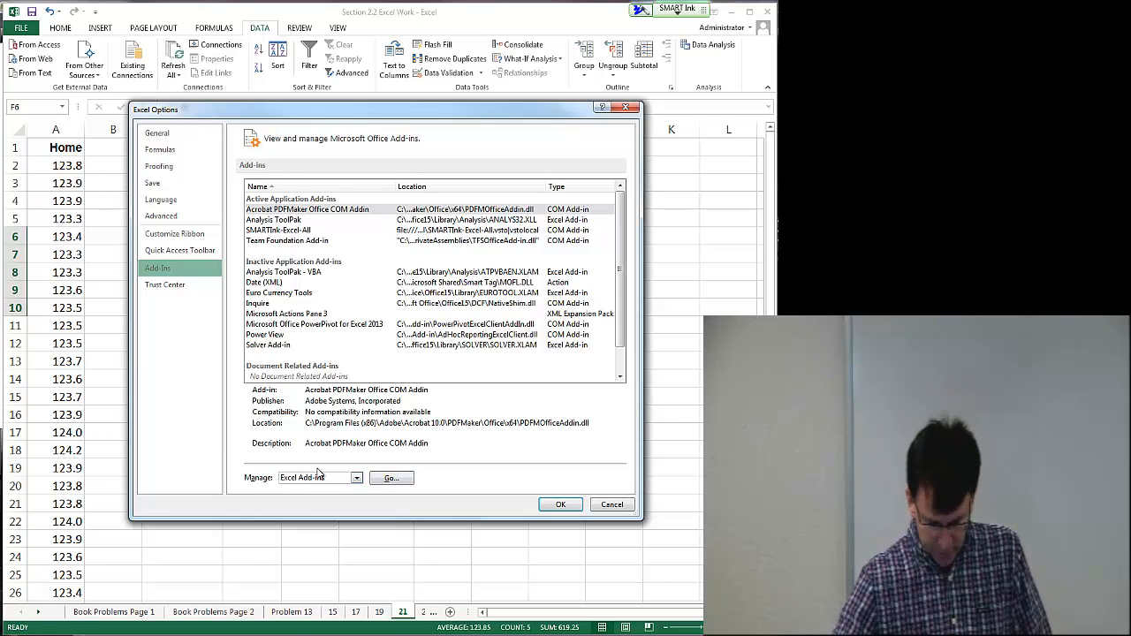
{"action": "left_click", "coordinate": [391, 478]}
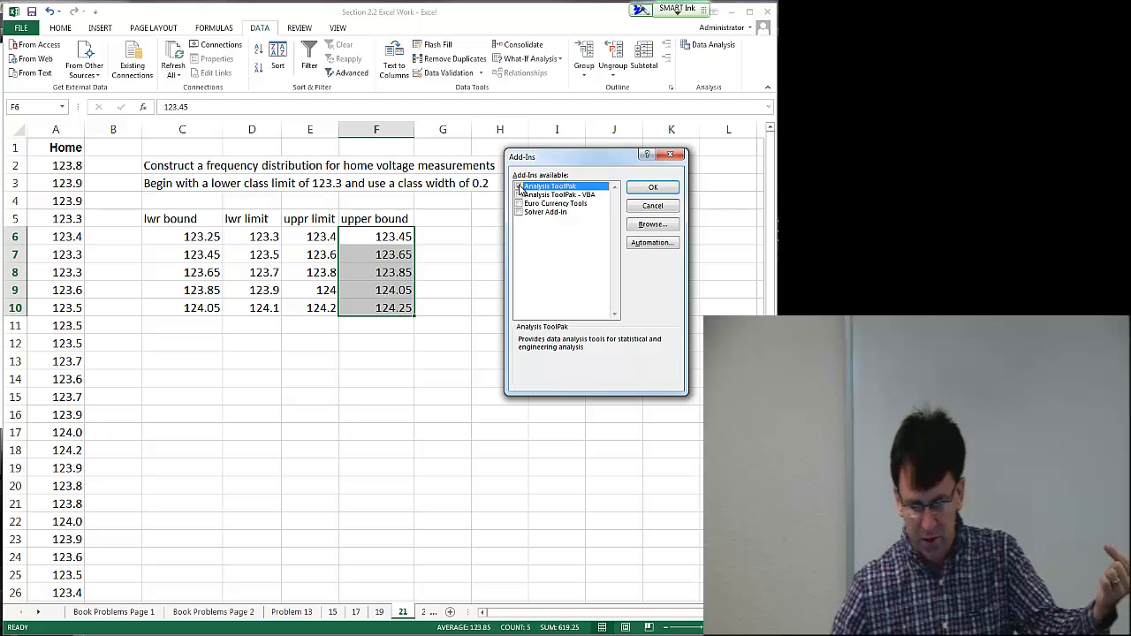
{"action": "left_click", "coordinate": [654, 187]}
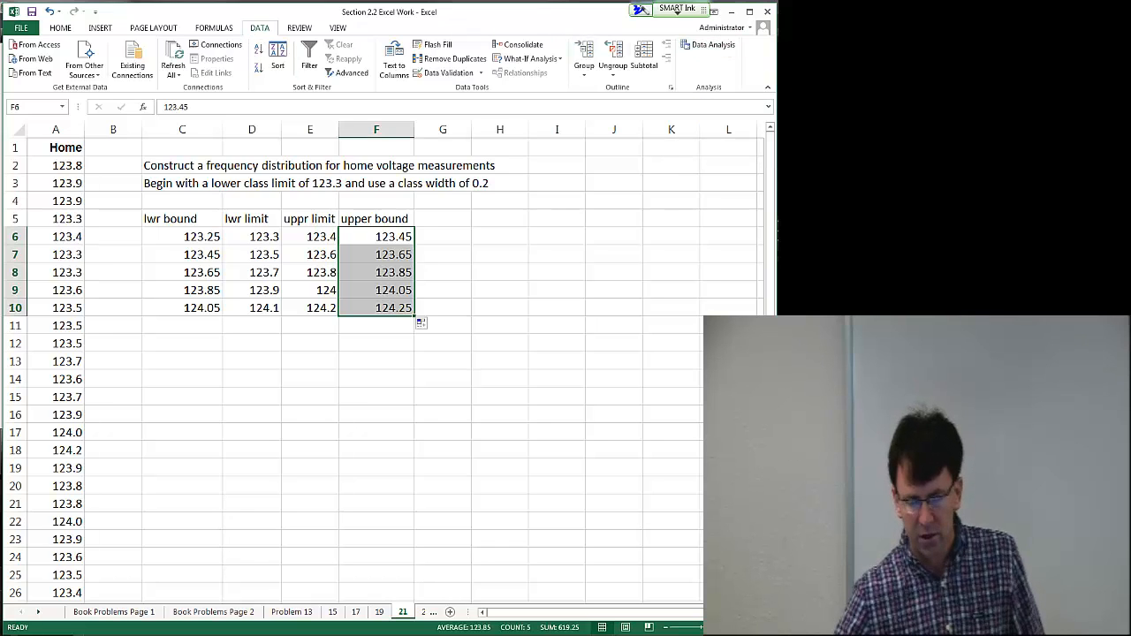
Step: Open the Histogram analysis tool and set its input range to the voltages in A2:A41
{"action": "left_click", "coordinate": [708, 46]}
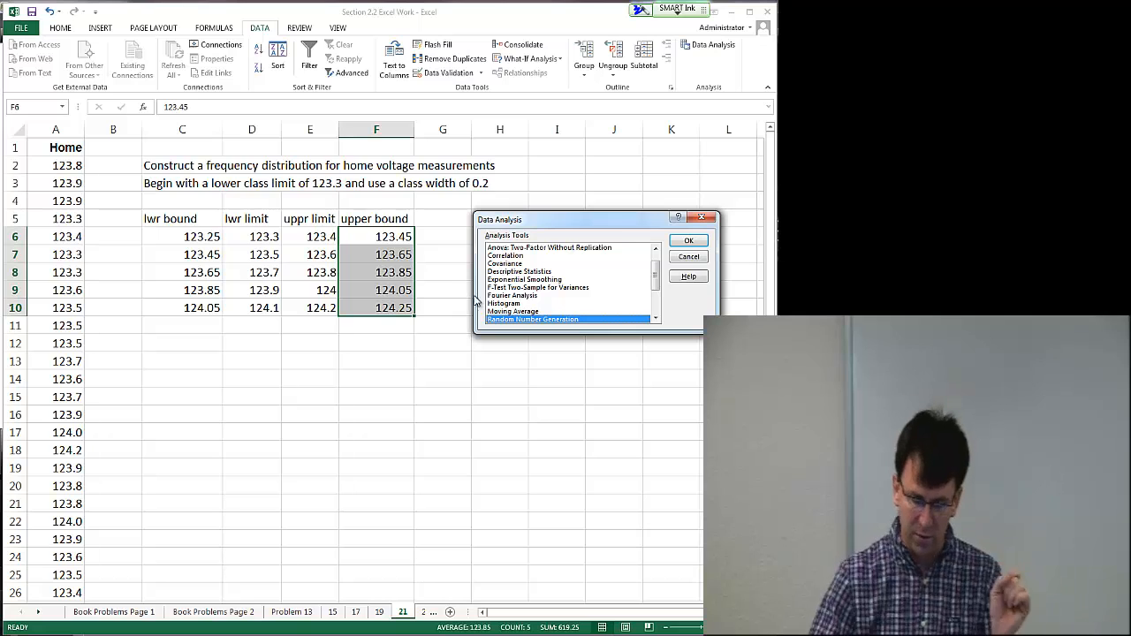
{"action": "left_click", "coordinate": [515, 305]}
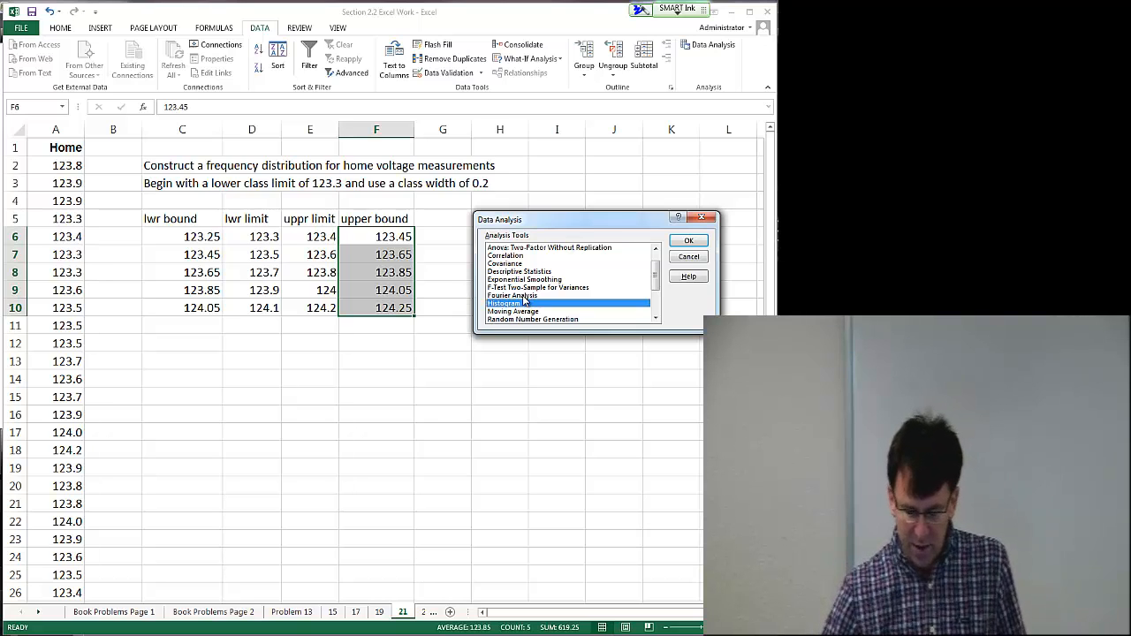
{"action": "left_click", "coordinate": [690, 241]}
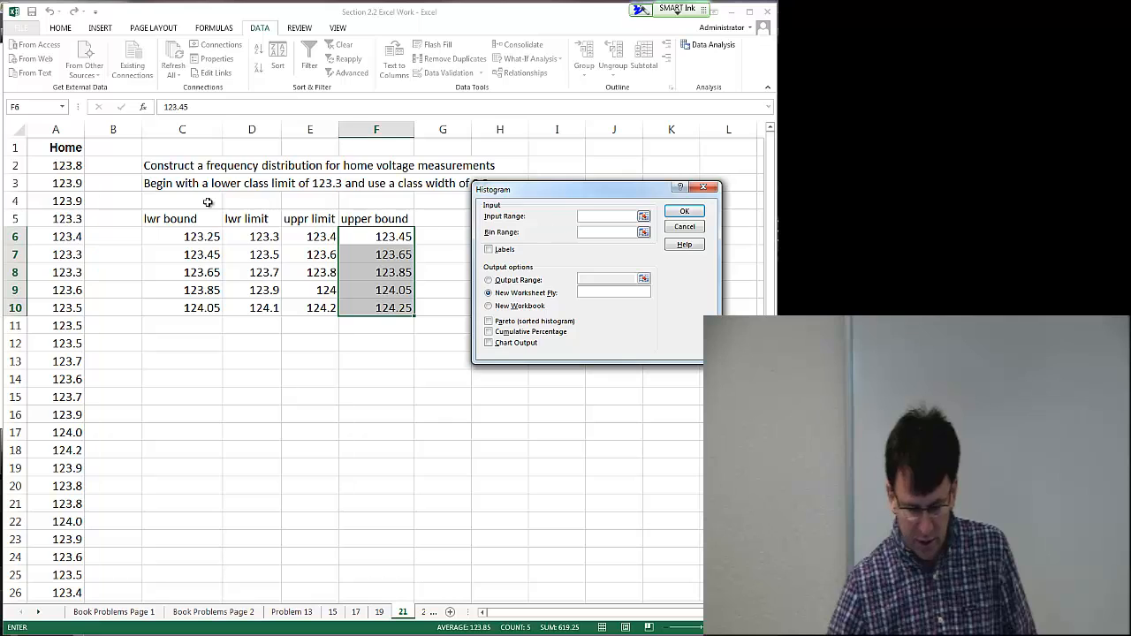
{"action": "left_click_drag", "start_coordinate": [77, 168], "coordinate": [60, 575]}
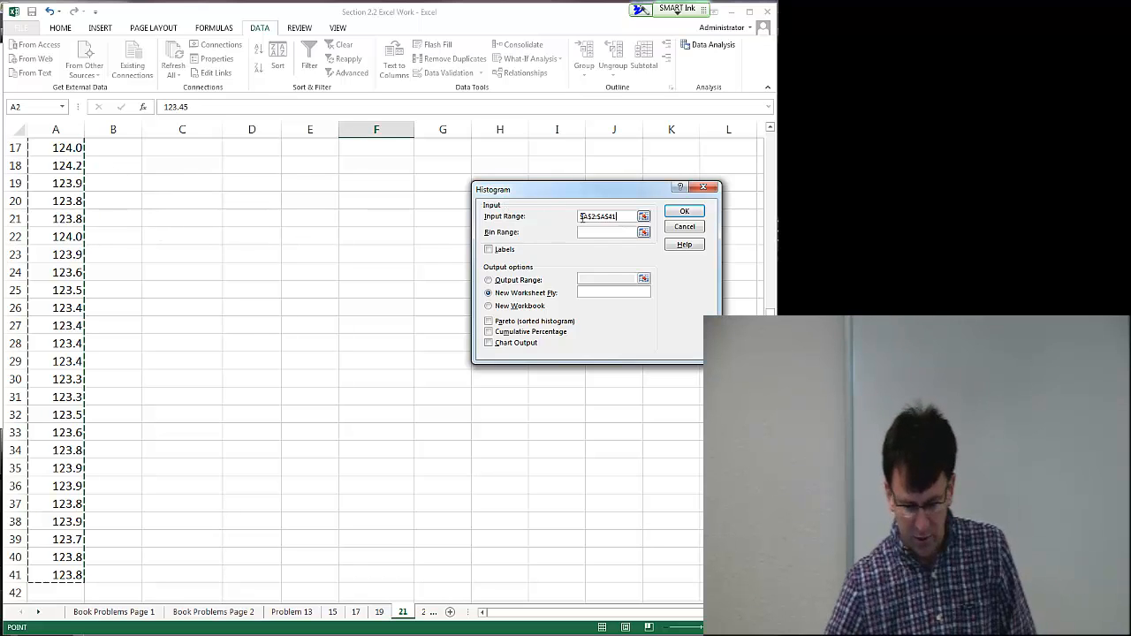
Step: Set the histogram bin range to the upper boundaries in F6:F10
{"action": "left_click", "coordinate": [606, 231]}
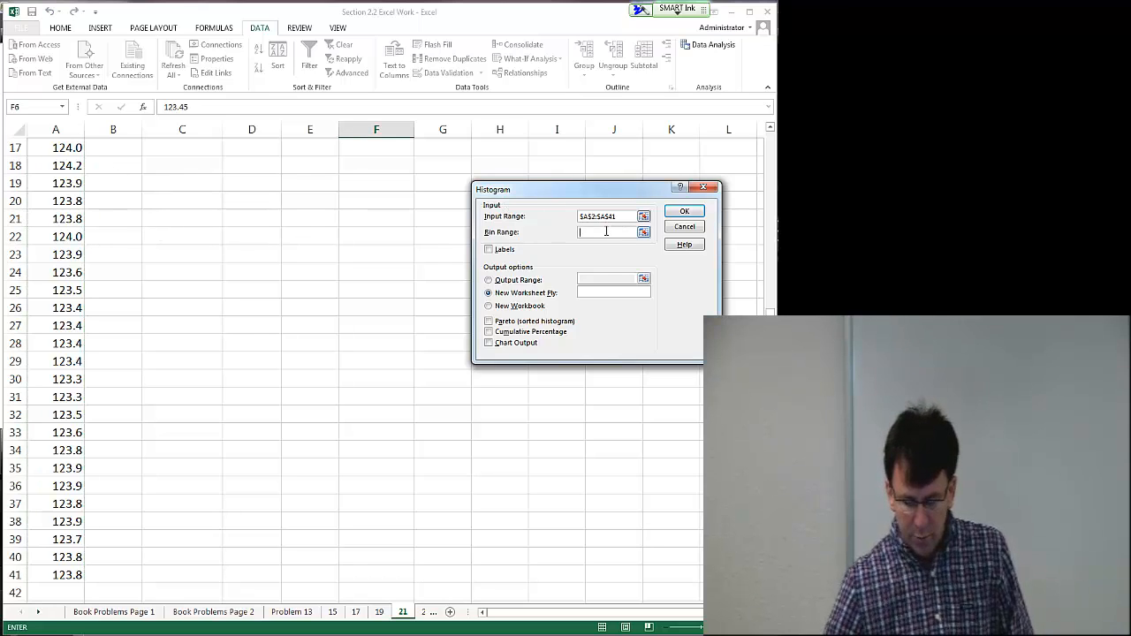
{"action": "left_click", "coordinate": [380, 305]}
{"action": "scroll", "coordinate": [370, 343], "scroll_direction": "up", "scroll_amount": 5}
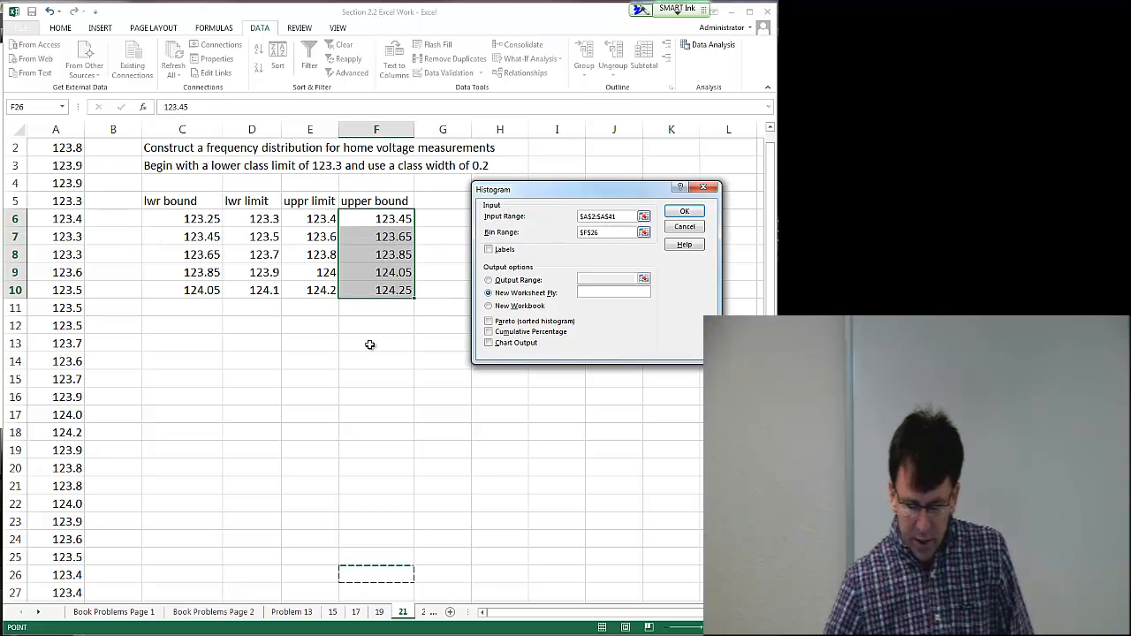
{"action": "left_click", "coordinate": [597, 233]}
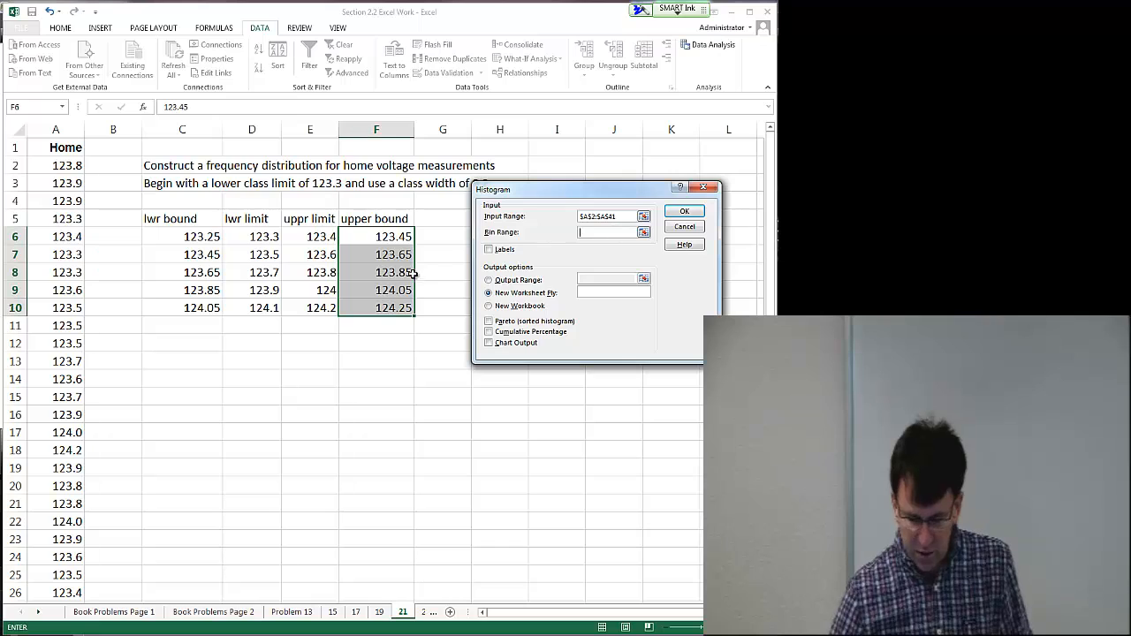
{"action": "left_click", "coordinate": [382, 237]}
{"action": "left_click_drag", "start_coordinate": [381, 236], "coordinate": [395, 311]}
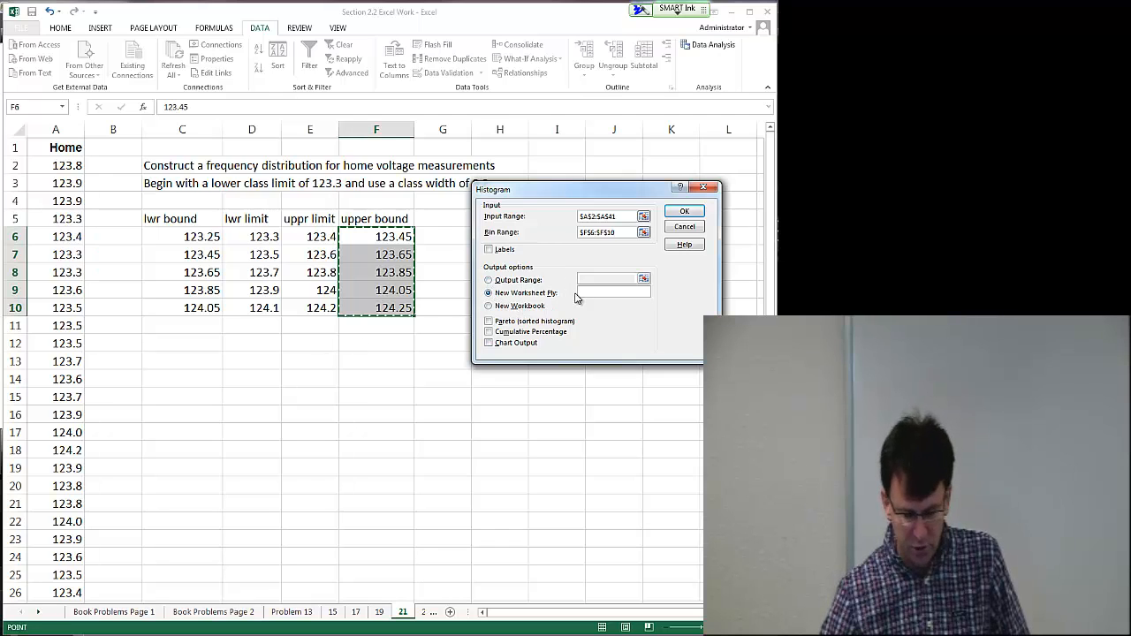
Step: Send the histogram output to cell G5 and run it
{"action": "left_click", "coordinate": [489, 280]}
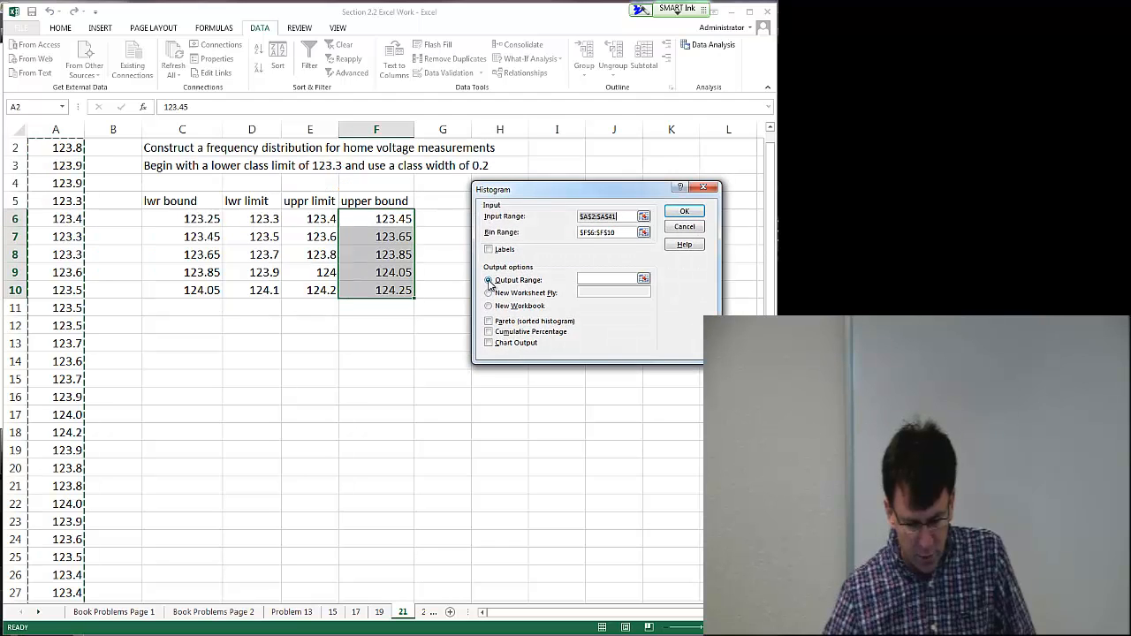
{"action": "left_click", "coordinate": [598, 277]}
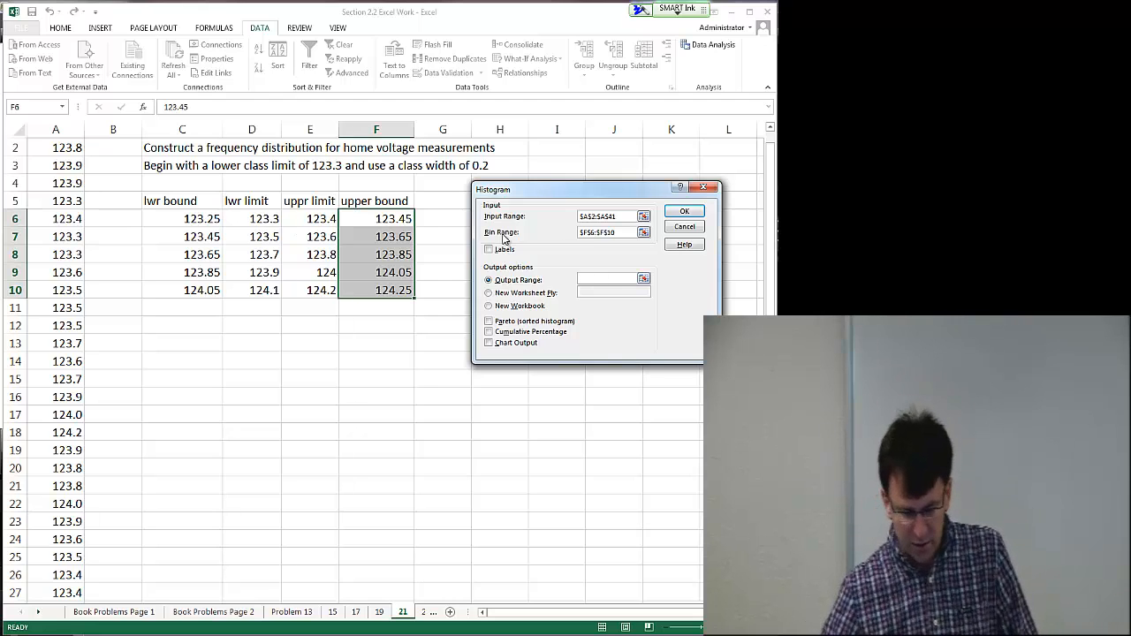
{"action": "left_click", "coordinate": [433, 201]}
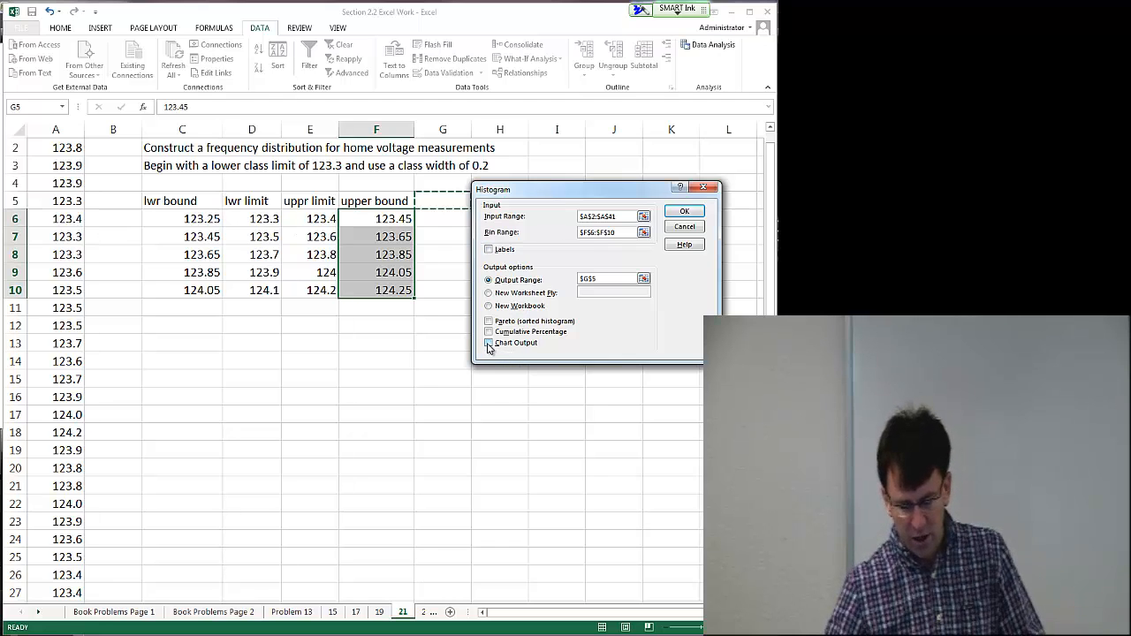
{"action": "left_click", "coordinate": [685, 212]}
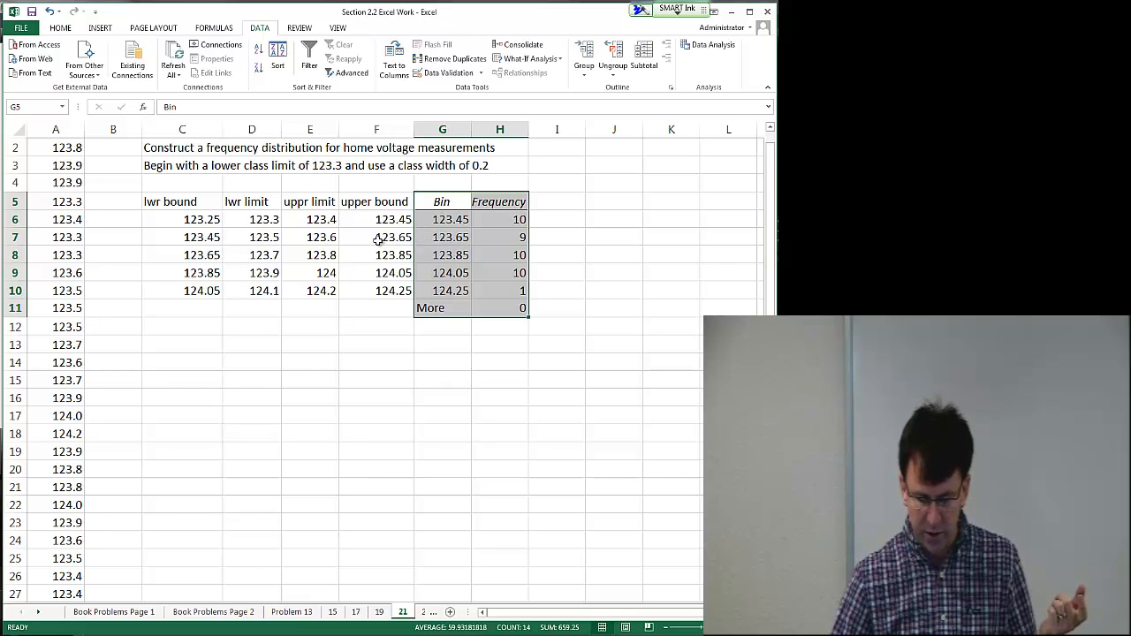
{"action": "left_click_drag", "start_coordinate": [332, 240], "coordinate": [261, 241]}
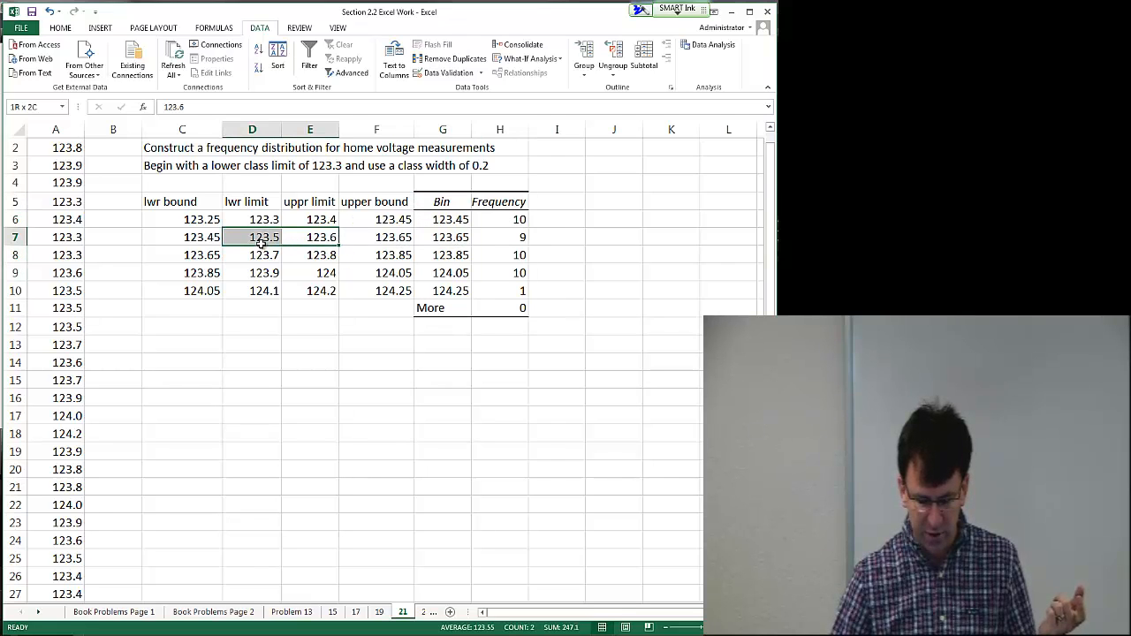
Step: Copy the lower and upper class limit columns to a new table starting at D13
{"action": "left_click", "coordinate": [515, 237]}
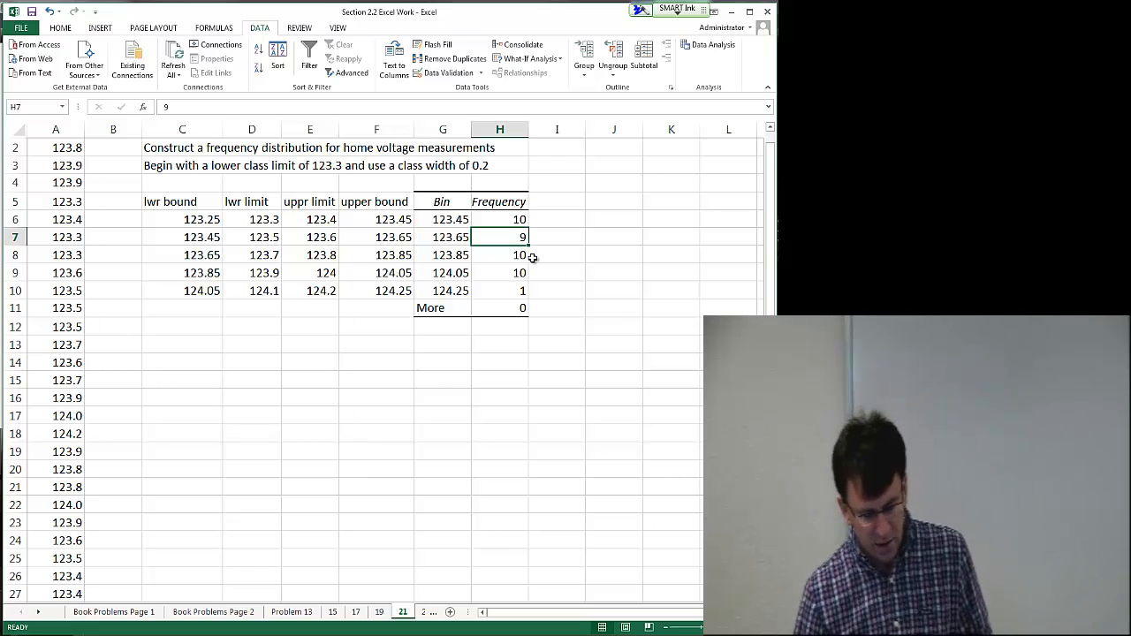
{"action": "left_click", "coordinate": [269, 232]}
{"action": "left_click", "coordinate": [329, 243]}
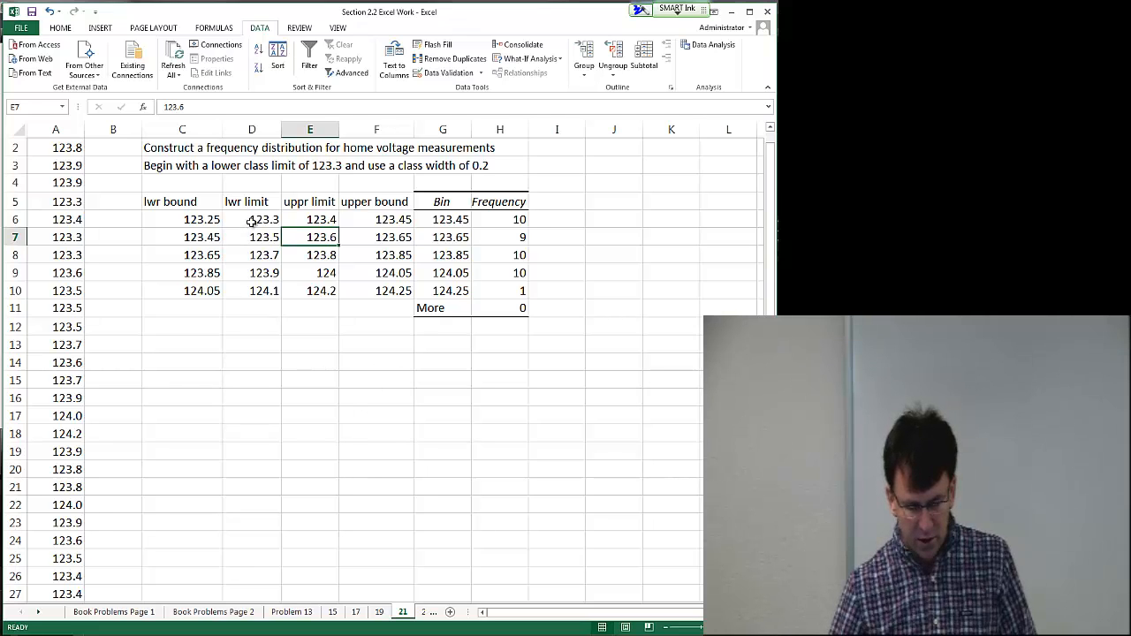
{"action": "left_click_drag", "start_coordinate": [252, 204], "coordinate": [311, 289]}
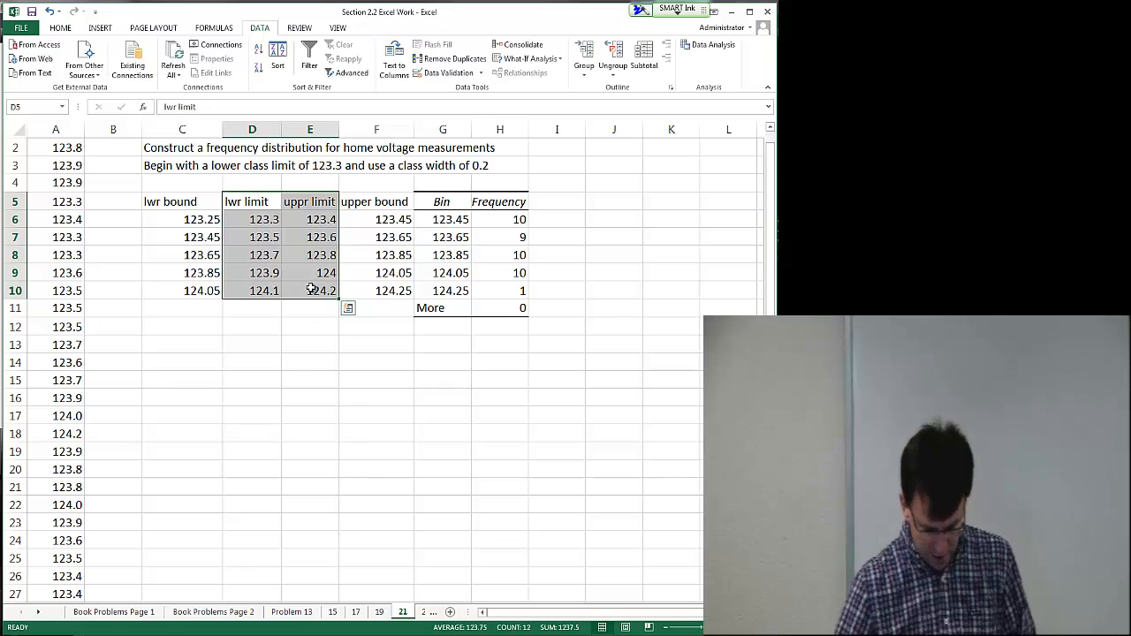
{"action": "key", "text": "ctrl+c"}
{"action": "left_click", "coordinate": [268, 343]}
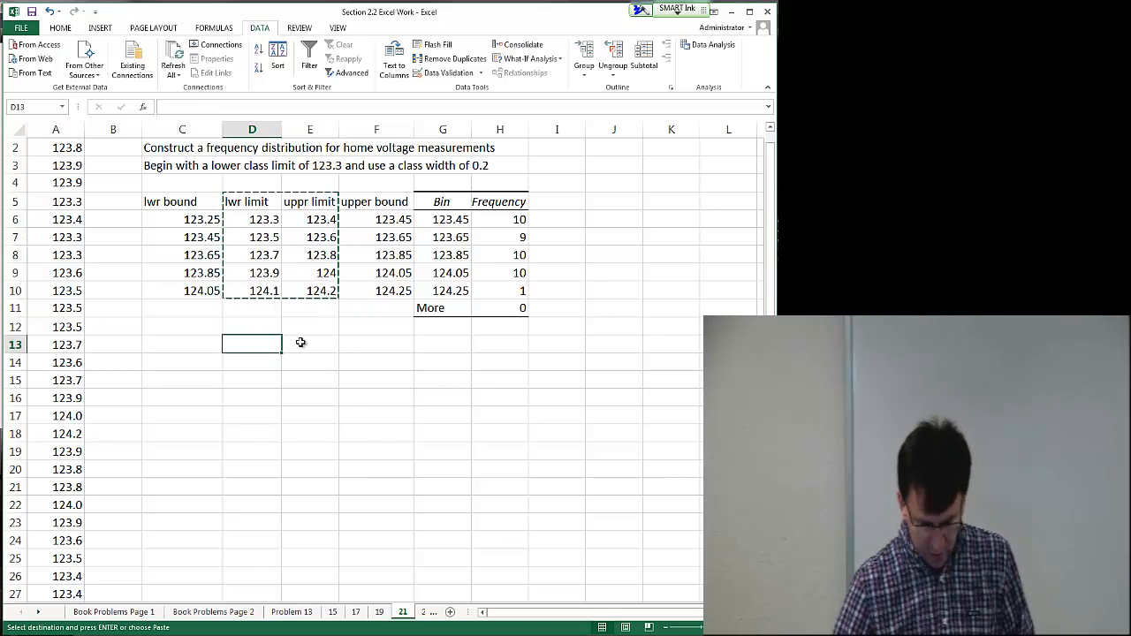
{"action": "key", "text": "ctrl+v"}
Step: Copy the histogram Frequency column next to the copied limits, starting at F13
{"action": "left_click", "coordinate": [382, 344]}
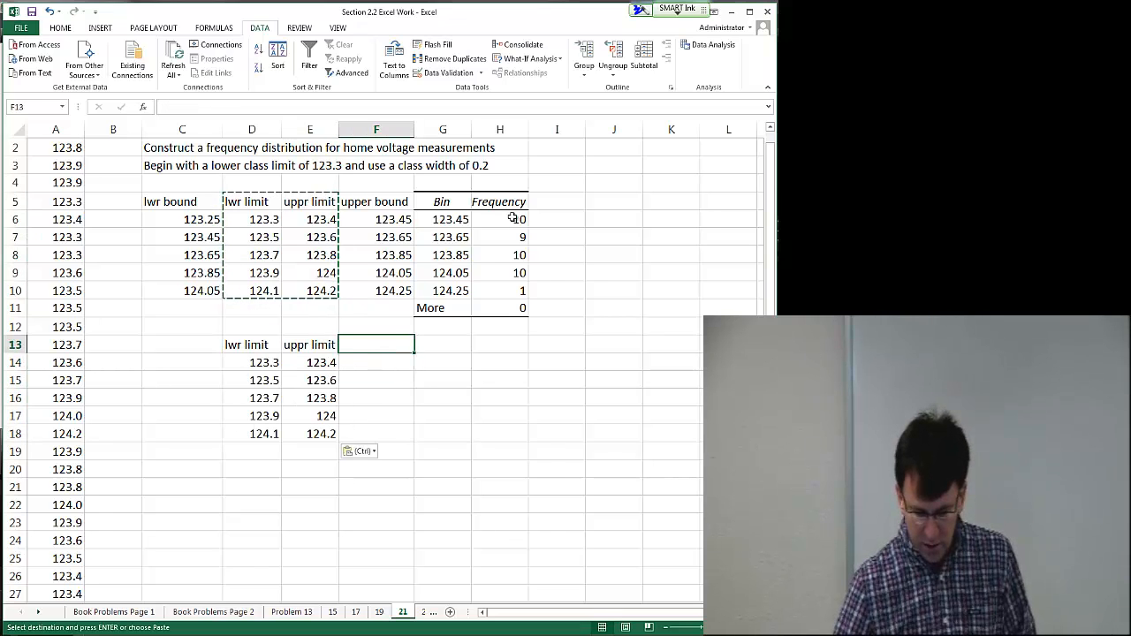
{"action": "left_click_drag", "start_coordinate": [513, 201], "coordinate": [512, 291]}
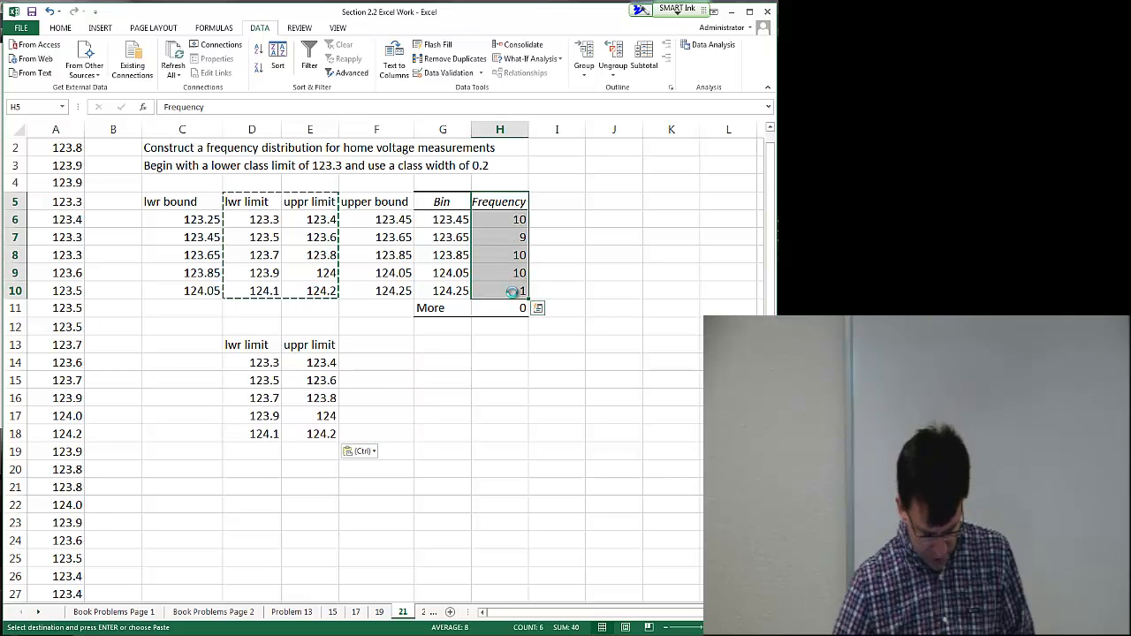
{"action": "key", "text": "ctrl+c"}
{"action": "left_click", "coordinate": [380, 346]}
{"action": "key", "text": "ctrl+v"}
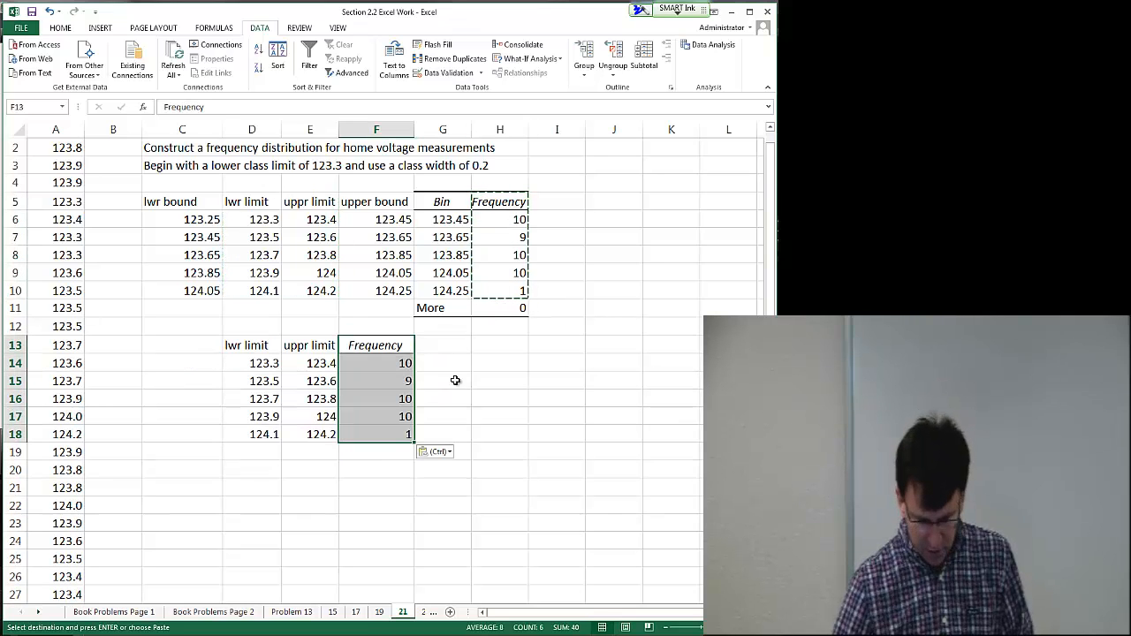
Step: Enter class labels 123.3-123.4 and 123.5-123.6 in G14:G15, let Flash Fill complete the rest, and widen the column
{"action": "left_click", "coordinate": [482, 379]}
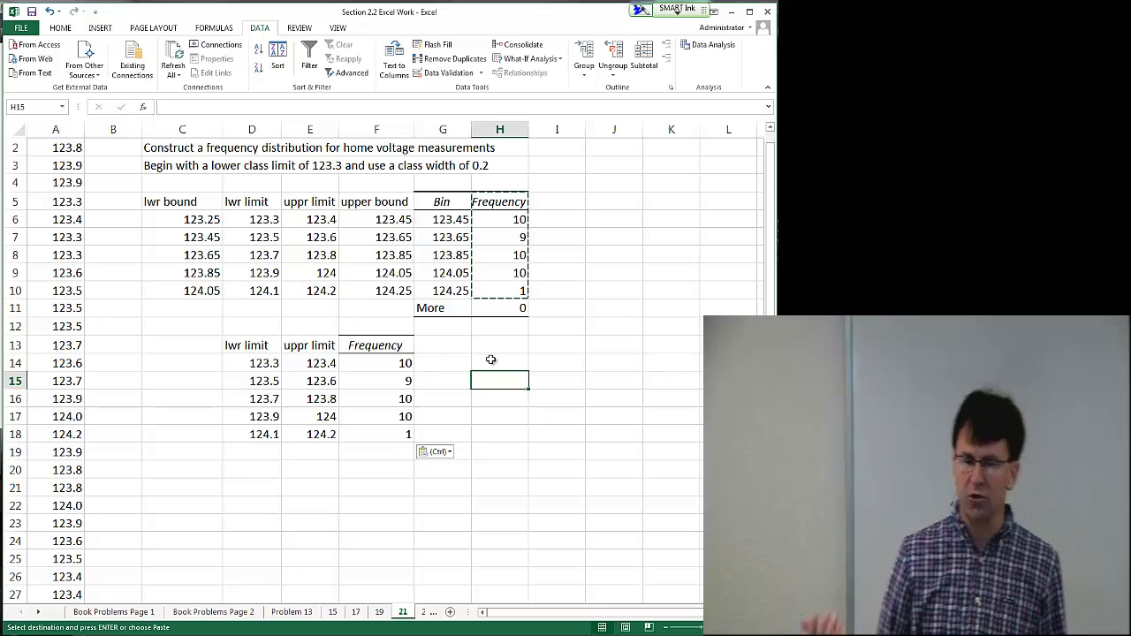
{"action": "left_click", "coordinate": [447, 362]}
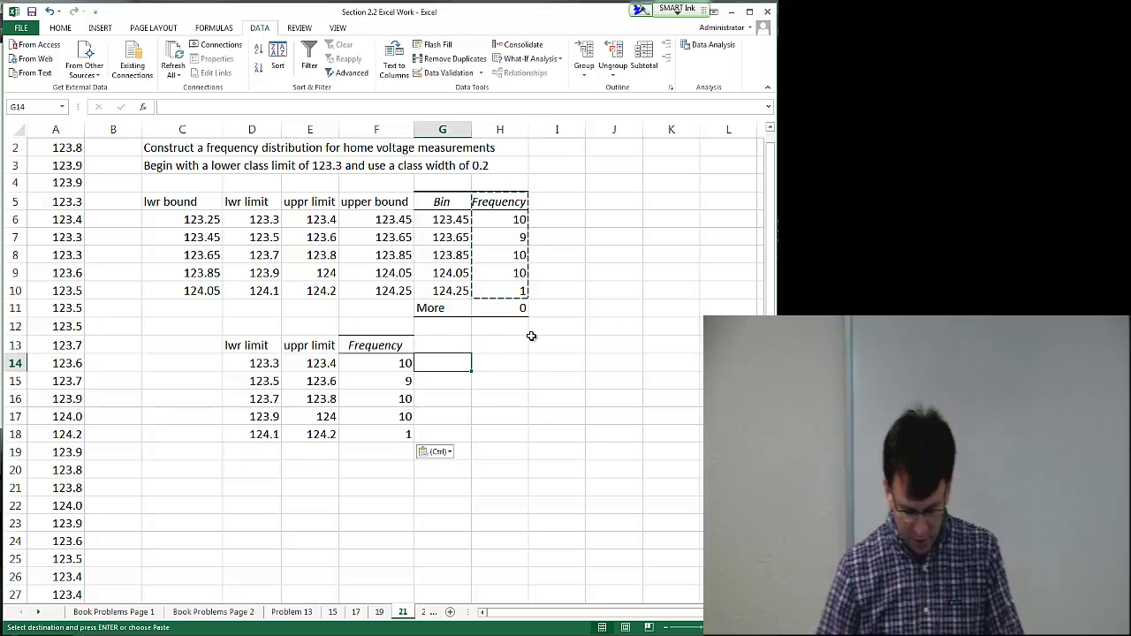
{"action": "type", "text": "123.3-123.4"}
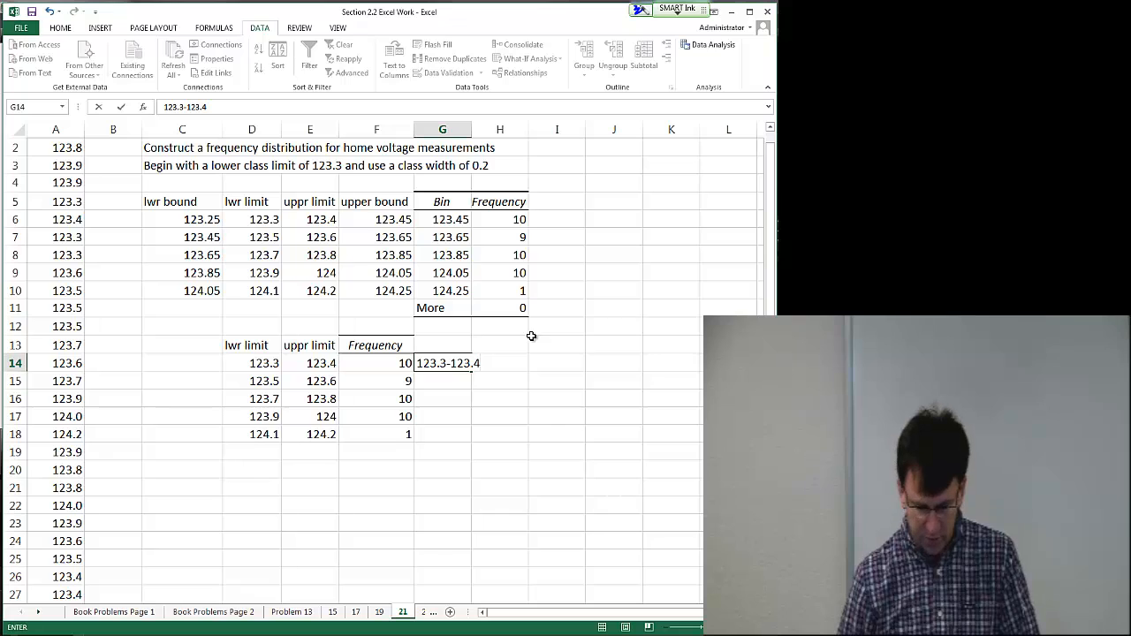
{"action": "key", "text": "Return"}
{"action": "type", "text": "123.5-123.6"}
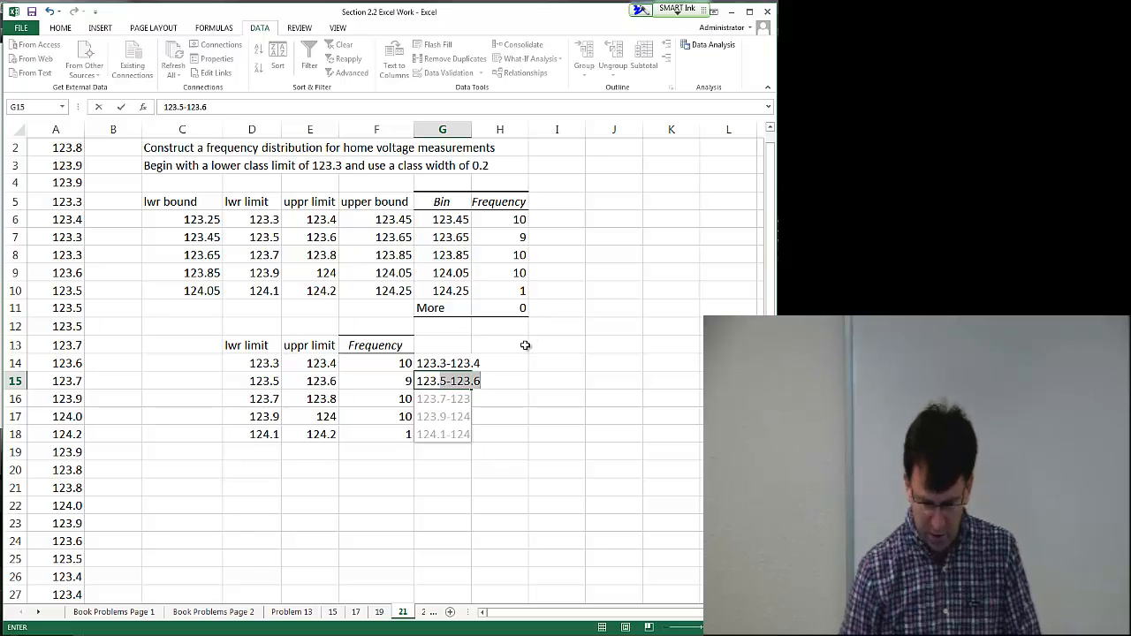
{"action": "key", "text": "Return"}
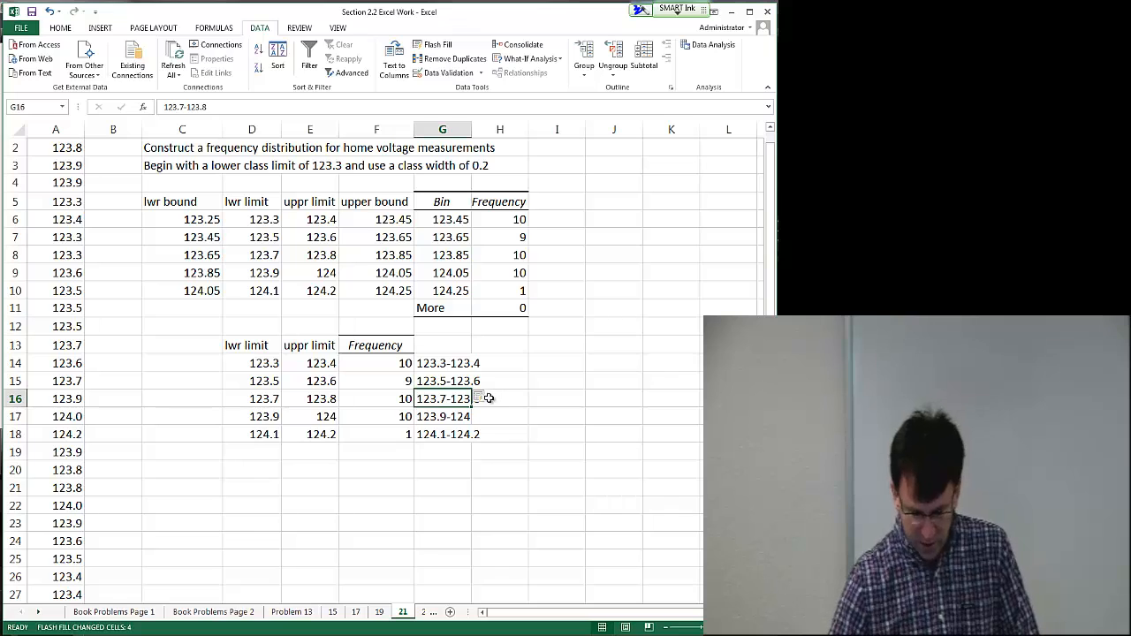
{"action": "left_click", "coordinate": [520, 397]}
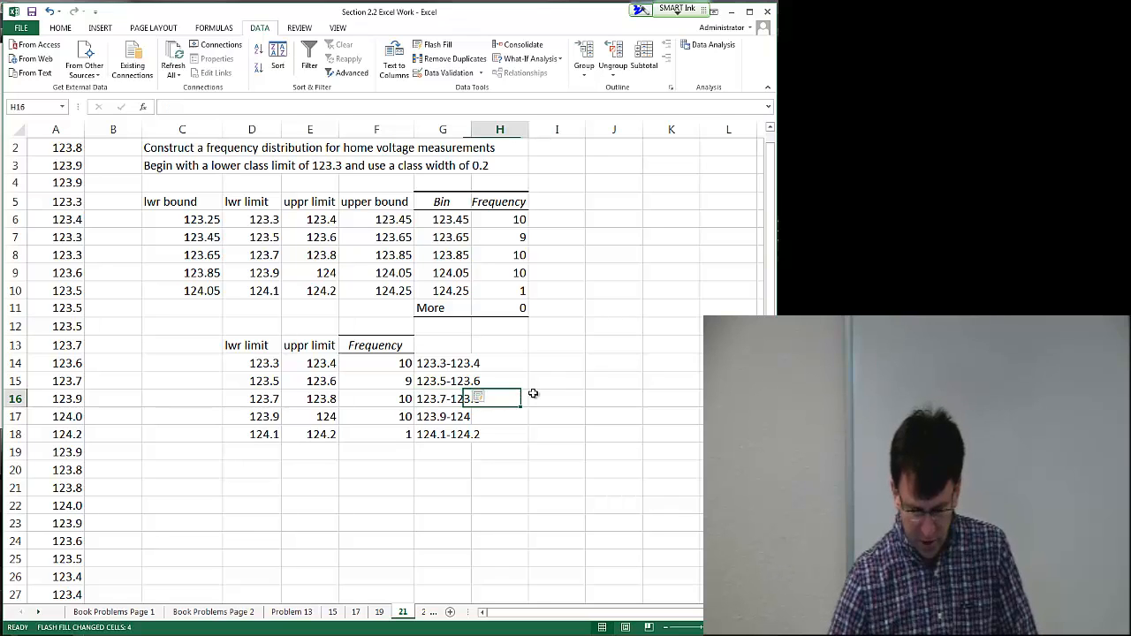
{"action": "double_click", "coordinate": [472, 128]}
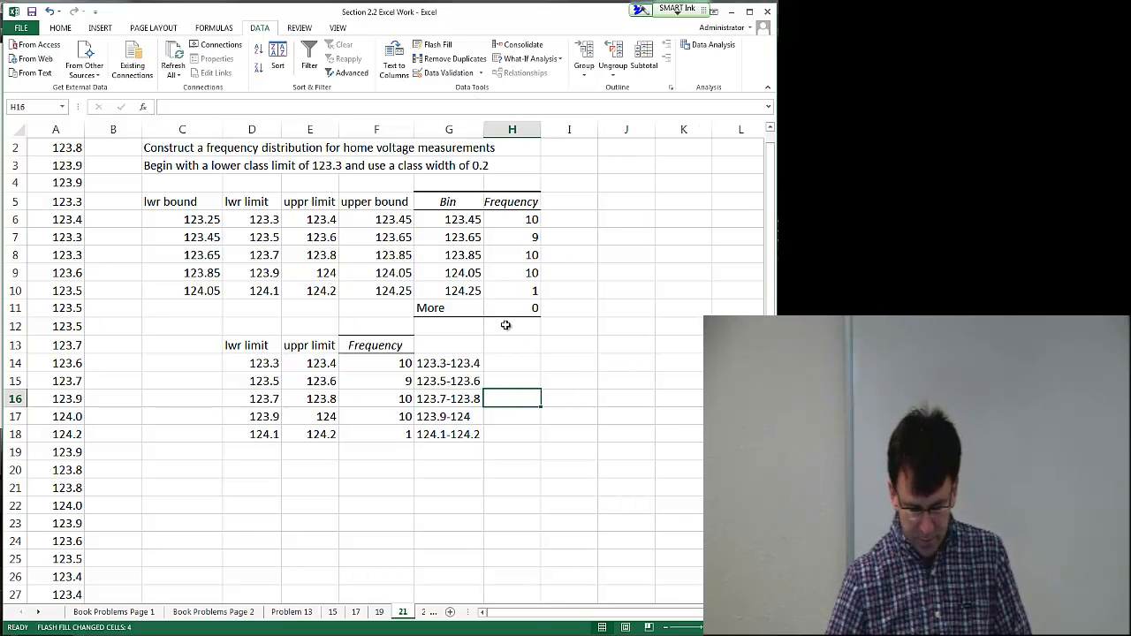
Step: Copy the frequency column beside the class labels into H13:H18
{"action": "left_click", "coordinate": [504, 359]}
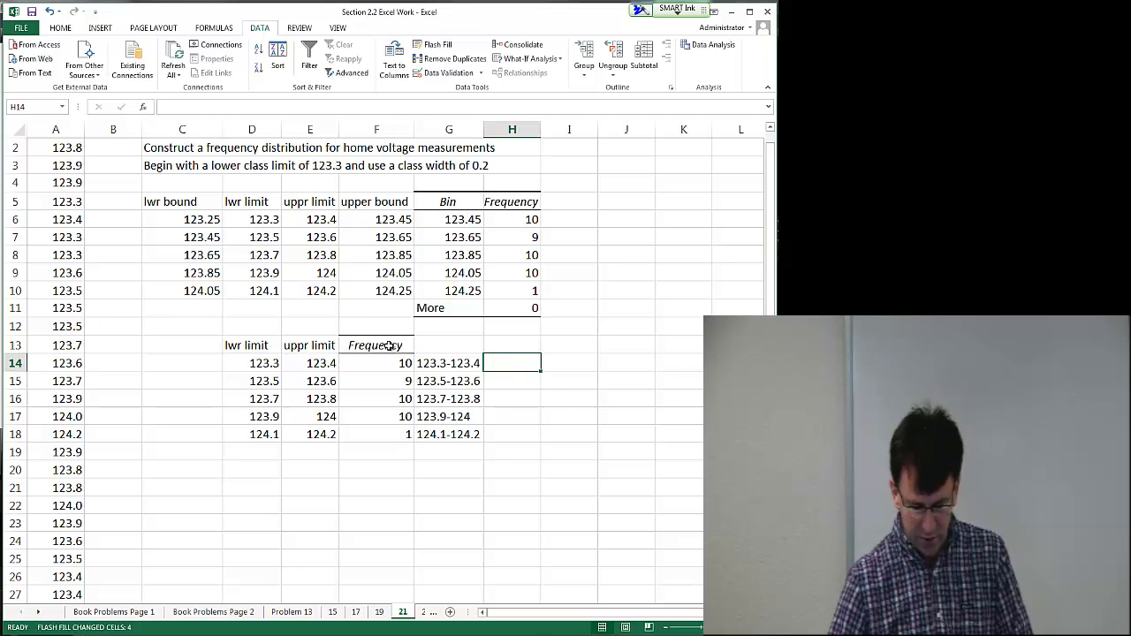
{"action": "left_click_drag", "start_coordinate": [388, 346], "coordinate": [399, 431]}
{"action": "key", "text": "ctrl+c"}
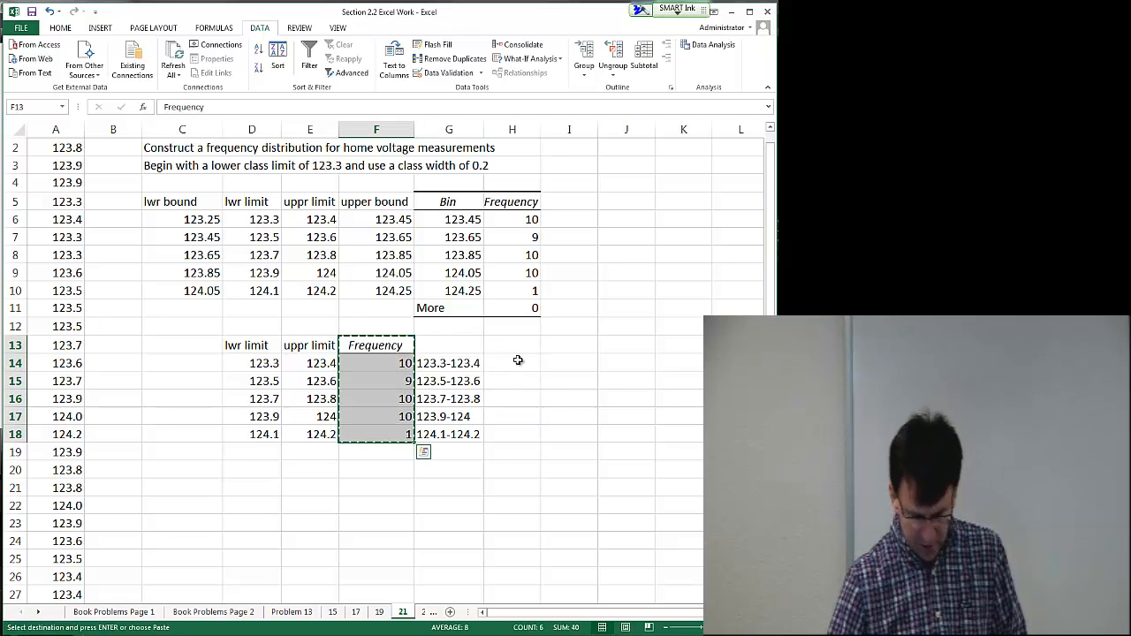
{"action": "left_click", "coordinate": [512, 344]}
{"action": "key", "text": "ctrl+v"}
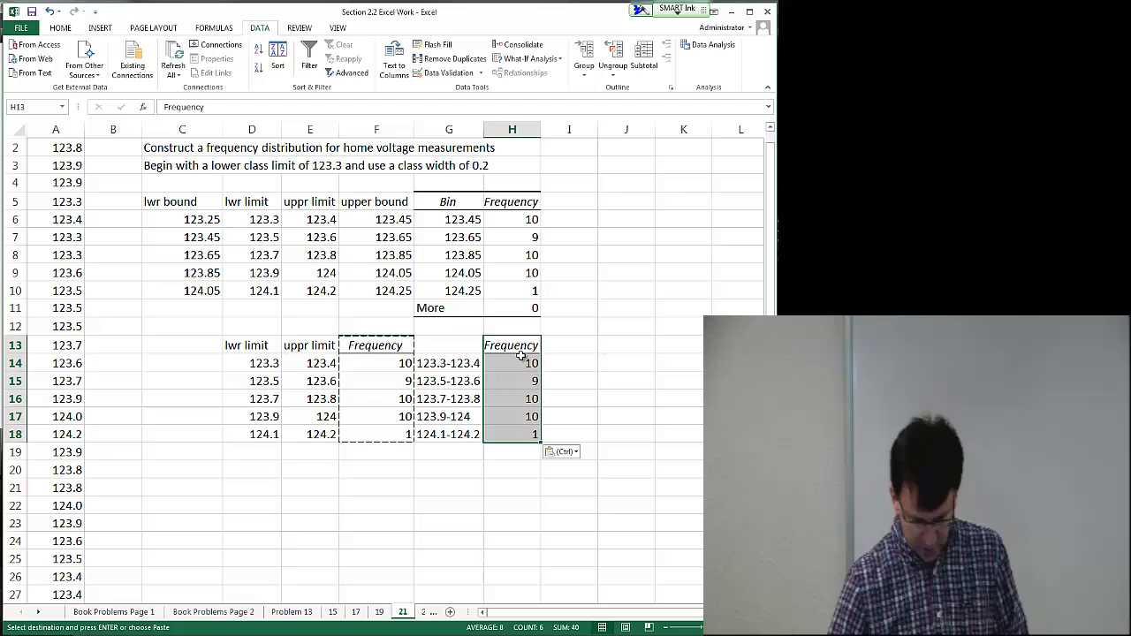
{"action": "left_click", "coordinate": [579, 379]}
{"action": "left_click", "coordinate": [449, 345]}
{"action": "key", "text": "Escape"}
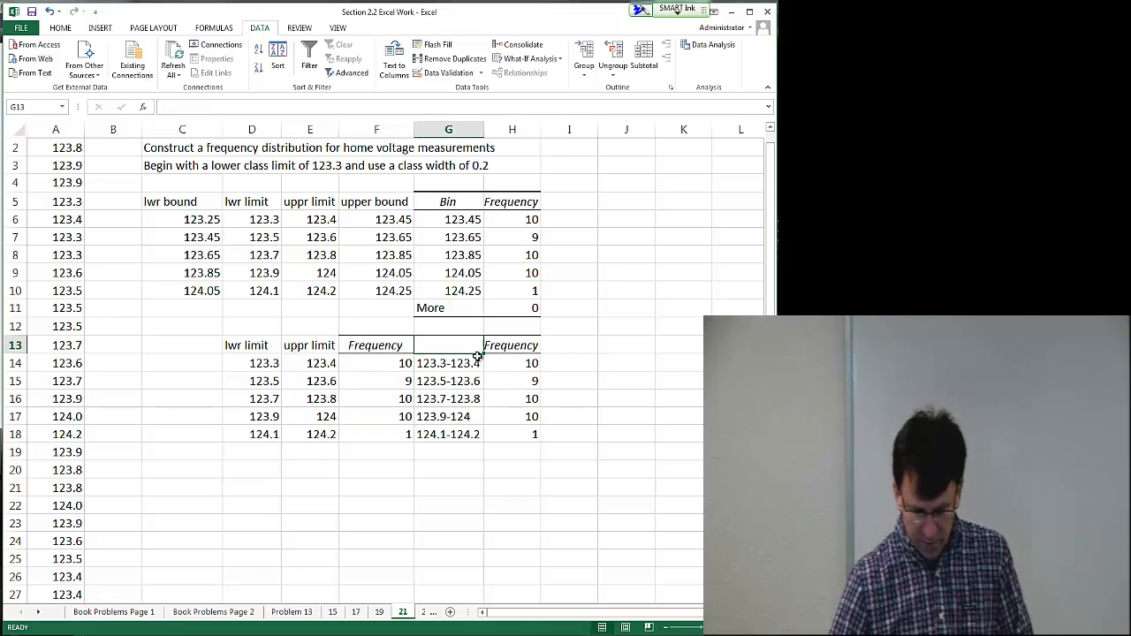
Step: Copy the class labels and frequencies to a new table at D21 and title the label column Voltage
{"action": "left_click_drag", "start_coordinate": [477, 357], "coordinate": [518, 439]}
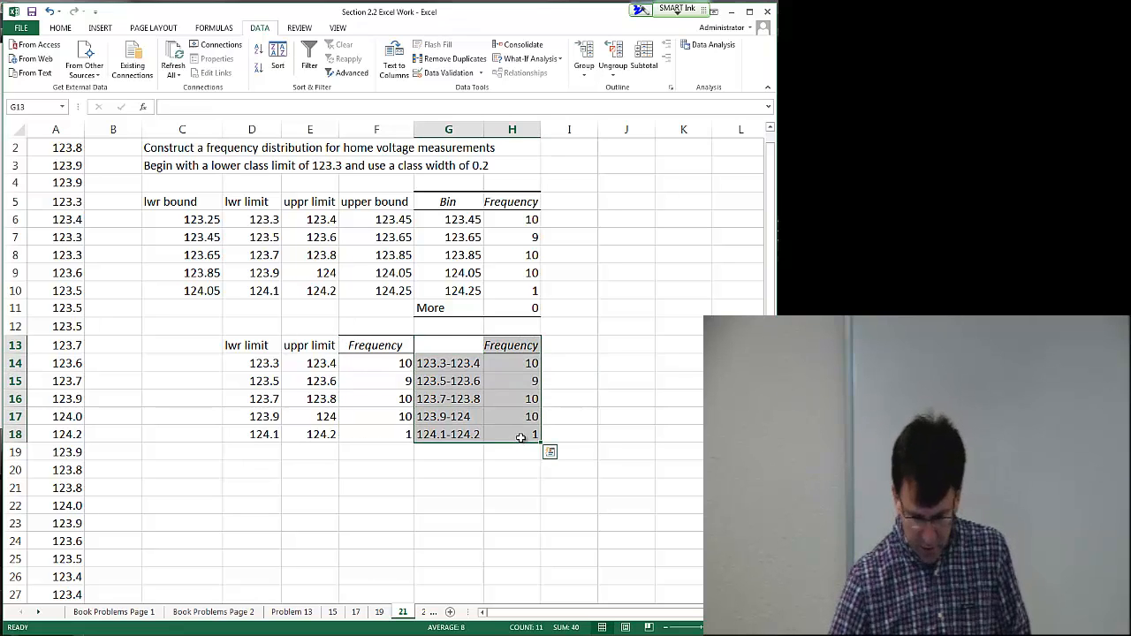
{"action": "key", "text": "ctrl+c"}
{"action": "left_click", "coordinate": [254, 493]}
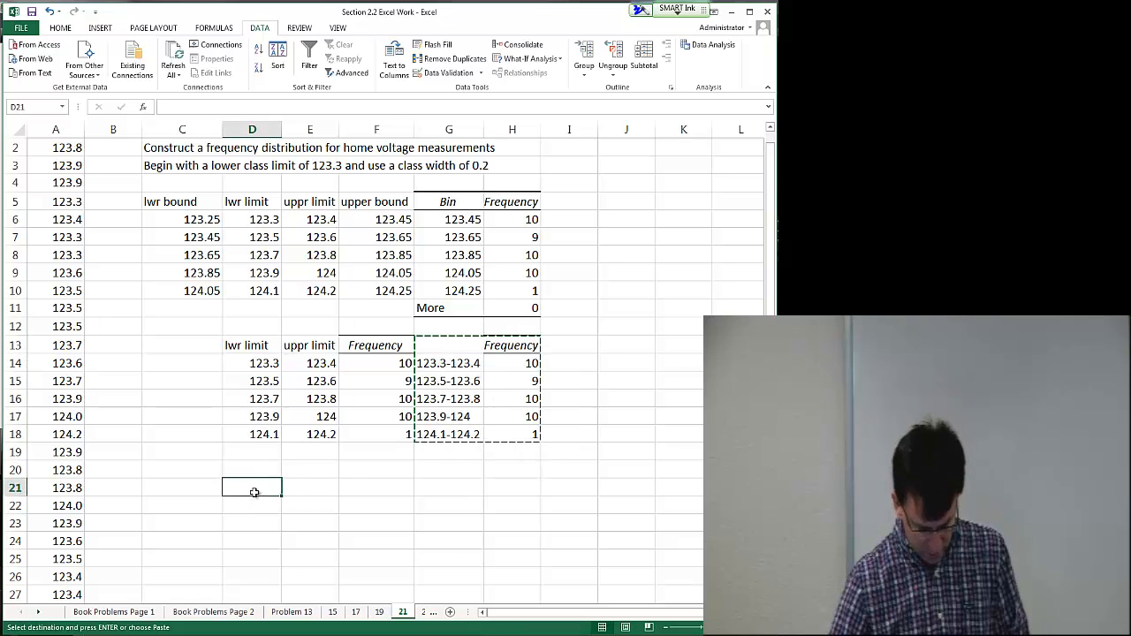
{"action": "key", "text": "ctrl+v"}
{"action": "left_click", "coordinate": [254, 491]}
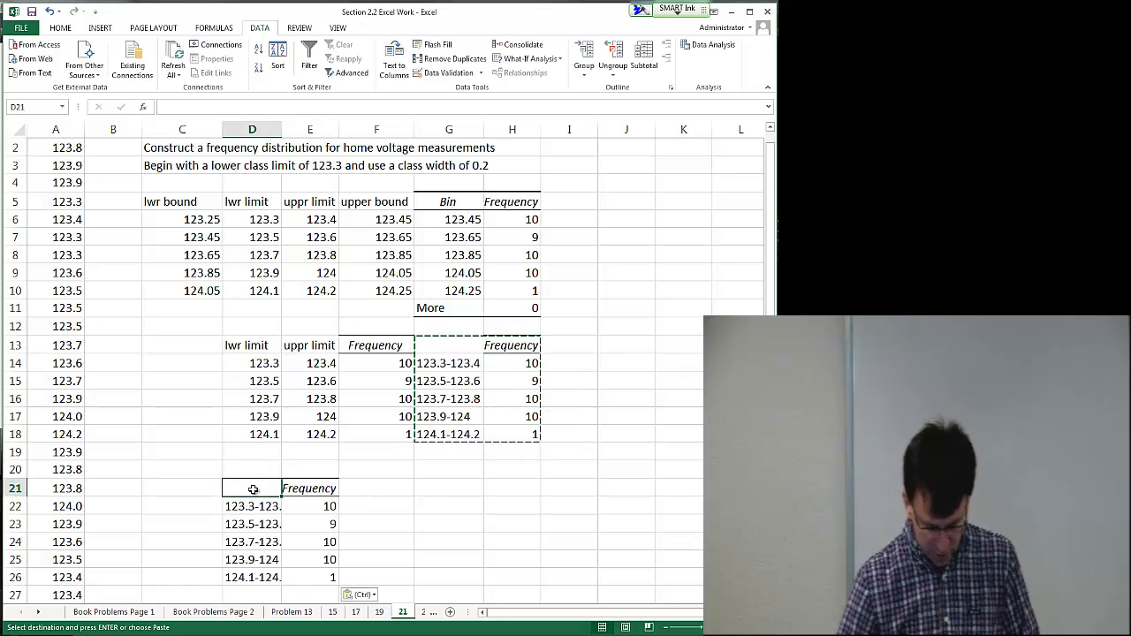
{"action": "type", "text": "Voltage"}
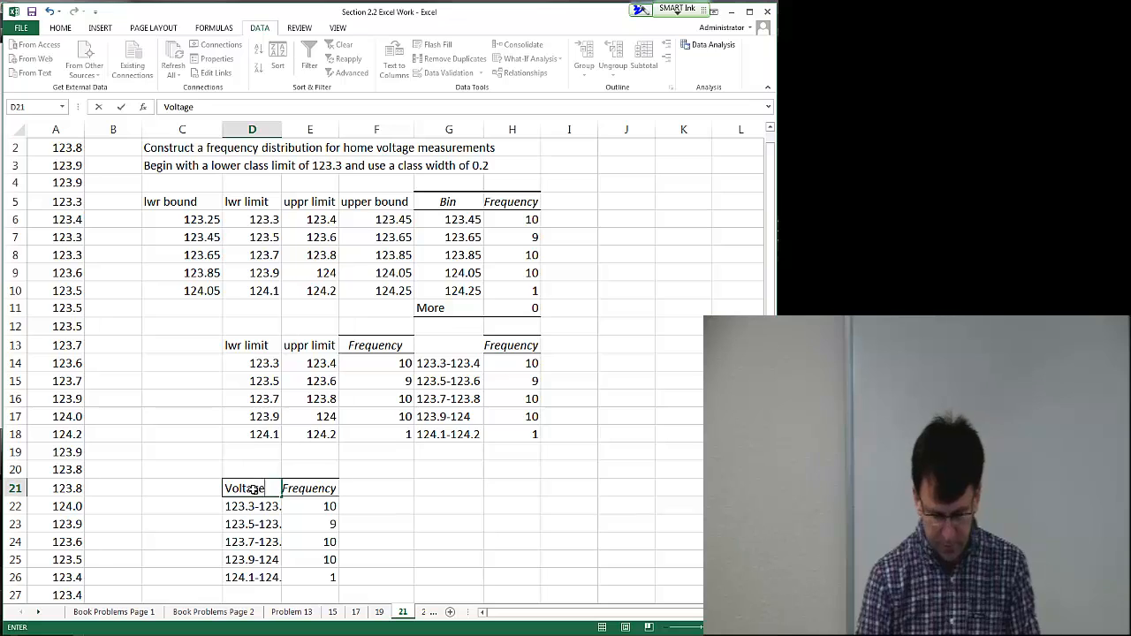
{"action": "key", "text": "Return"}
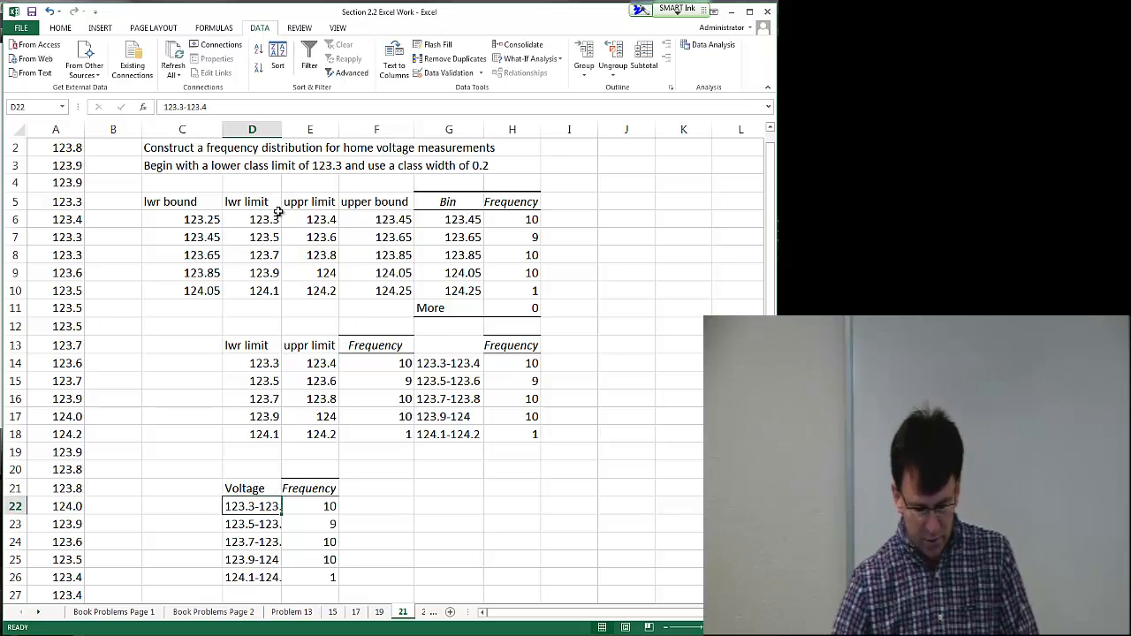
Step: Widen column D so the voltage class labels fit in the final table
{"action": "left_click_drag", "start_coordinate": [280, 130], "coordinate": [294, 130]}
{"action": "left_click_drag", "start_coordinate": [263, 489], "coordinate": [357, 569]}
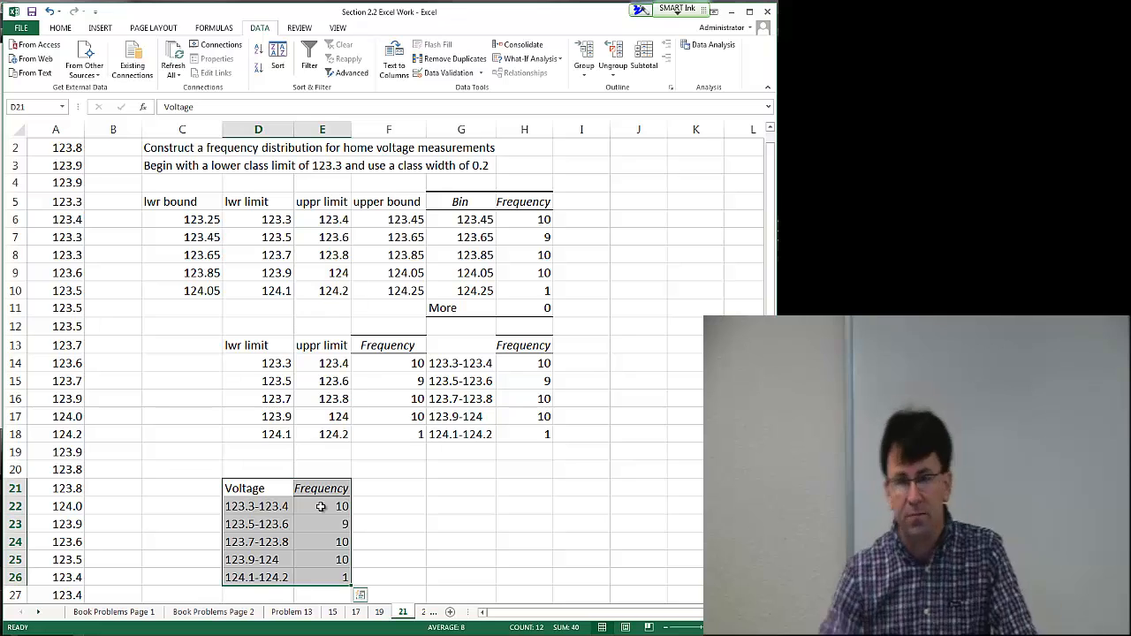
{"action": "left_click", "coordinate": [45, 260]}
{"action": "scroll", "coordinate": [46, 259], "scroll_direction": "up", "scroll_amount": 1}
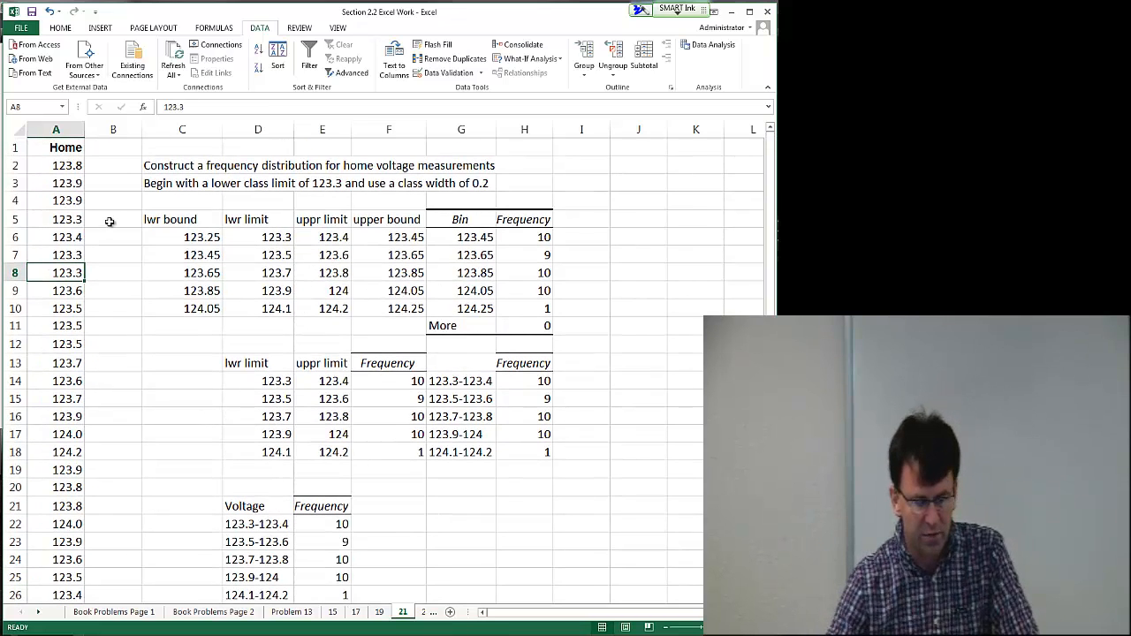
{"action": "scroll", "coordinate": [179, 385], "scroll_direction": "down", "scroll_amount": 3}
{"action": "scroll", "coordinate": [179, 385], "scroll_direction": "up", "scroll_amount": 2}
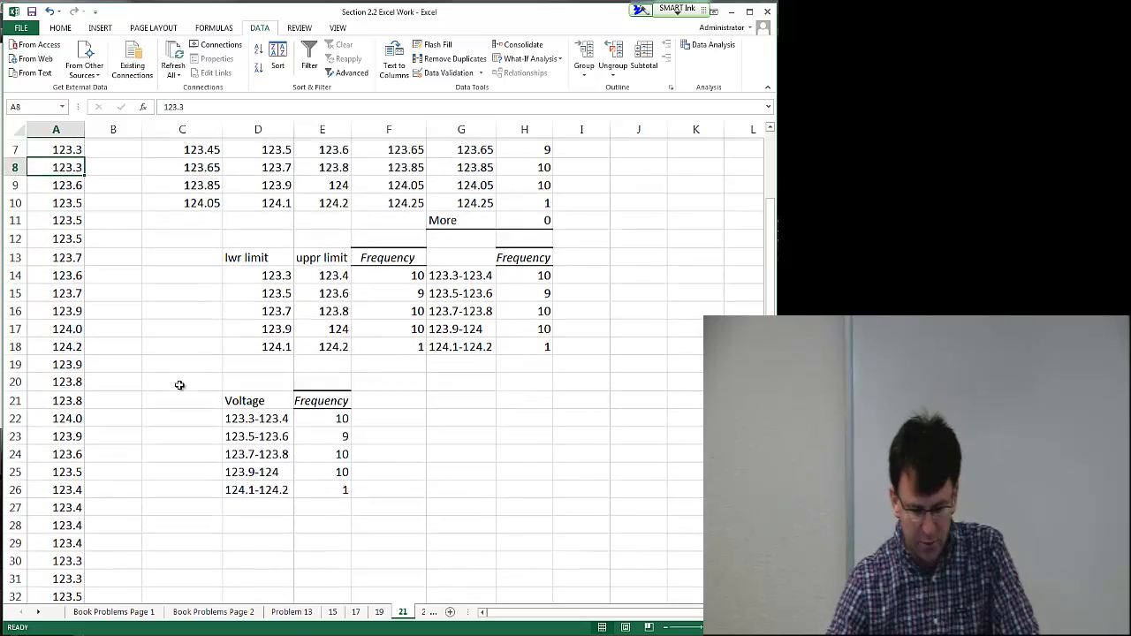